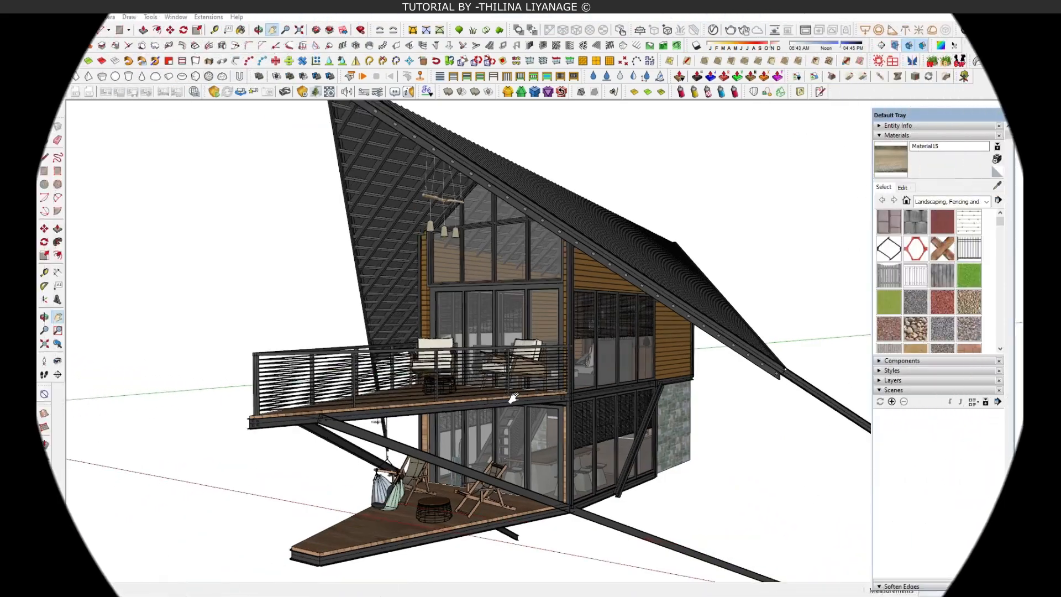
- Examine the finished A-frame house model up close and from several angles, including its balcony and roof
{"action": "scroll", "coordinate": [513, 397], "scroll_direction": "up", "scroll_amount": 10}
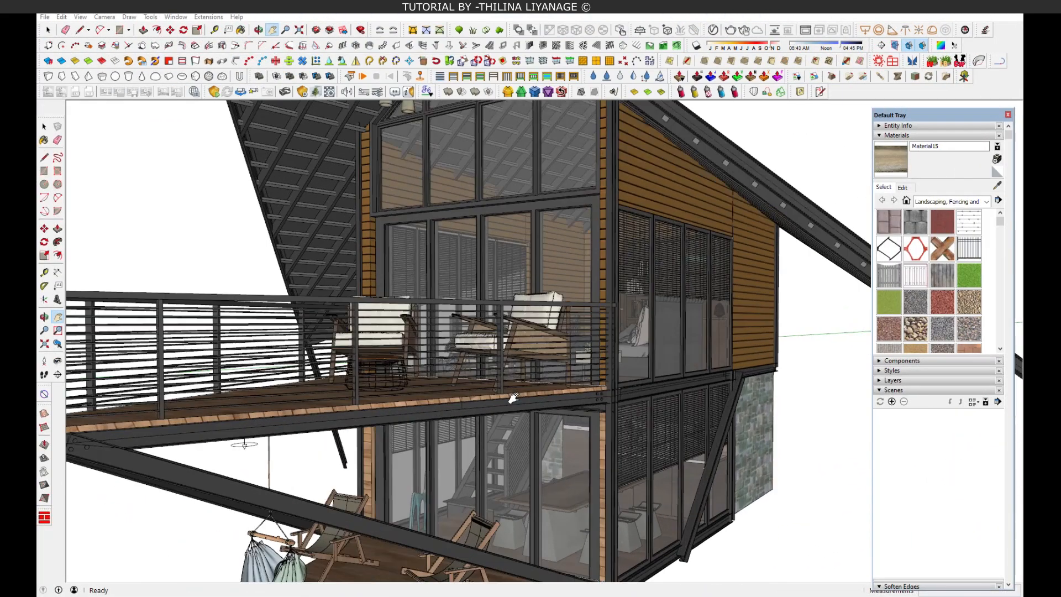
{"action": "key", "text": "o"}
{"action": "middle_click_drag", "start_coordinate": [513, 425], "coordinate": [518, 518]}
{"action": "scroll", "coordinate": [518, 519], "scroll_direction": "down", "scroll_amount": 10}
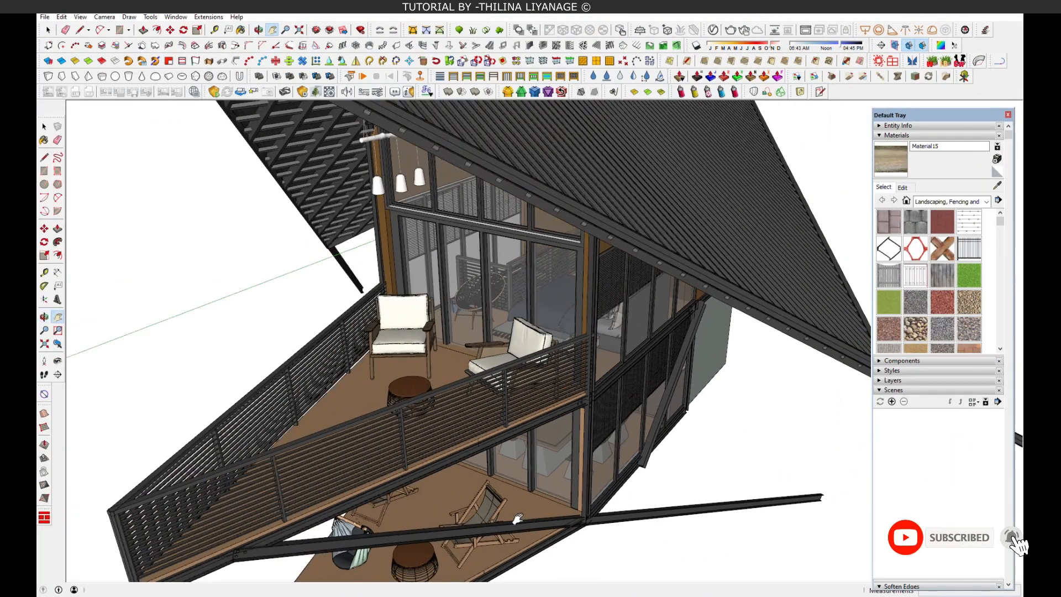
{"action": "middle_click_drag", "start_coordinate": [518, 487], "coordinate": [729, 403]}
{"action": "middle_click_drag", "start_coordinate": [511, 288], "coordinate": [557, 301]}
- Convert the plain box model's long near deck edge into a type 3 steel profile, 3" wide and 6" deep, using Edges to Profiles
{"action": "left_click", "coordinate": [48, 30]}
{"action": "middle_click_drag", "start_coordinate": [567, 359], "coordinate": [789, 403]}
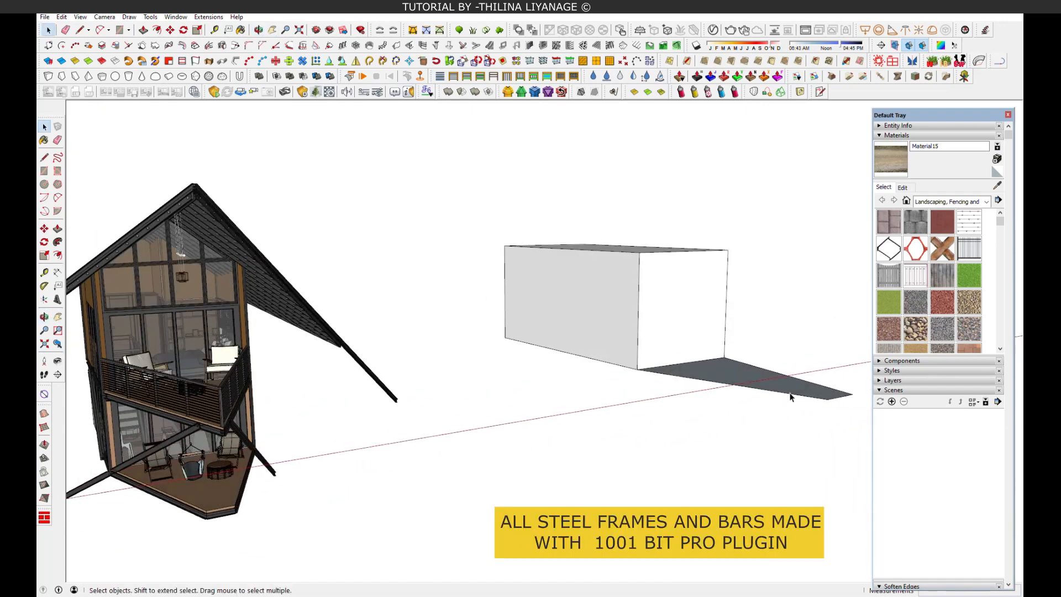
{"action": "left_click", "coordinate": [790, 396]}
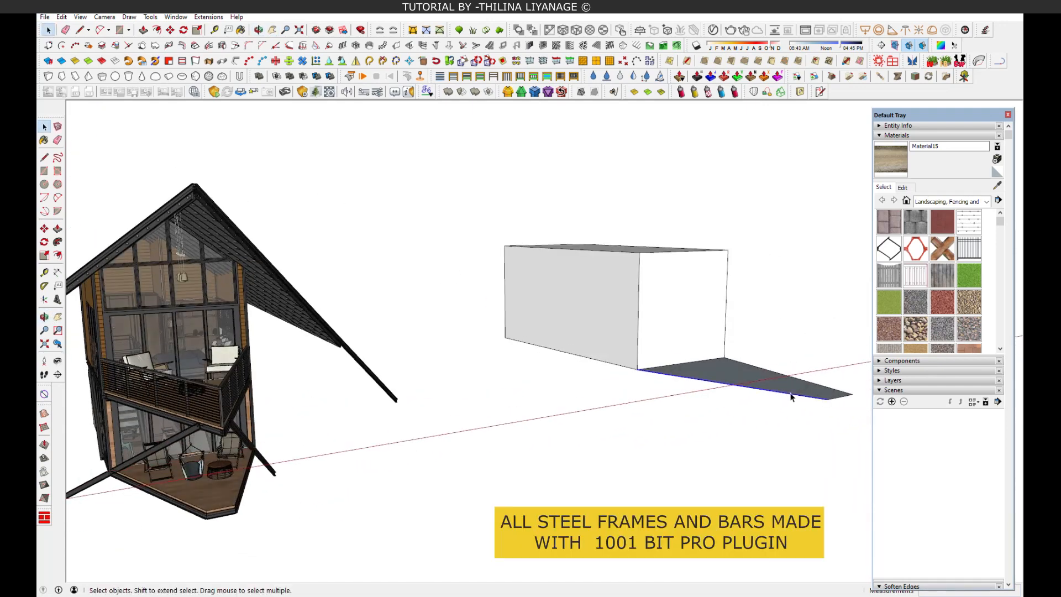
{"action": "left_click", "coordinate": [462, 46]}
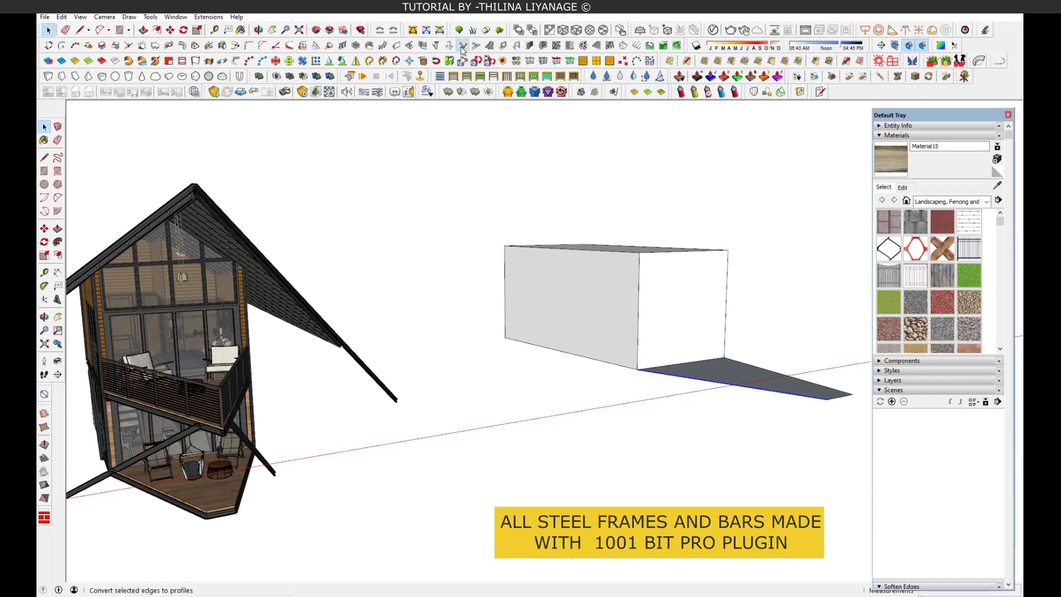
{"action": "left_click", "coordinate": [291, 285]}
{"action": "left_click", "coordinate": [290, 284]}
{"action": "left_click", "coordinate": [291, 284]}
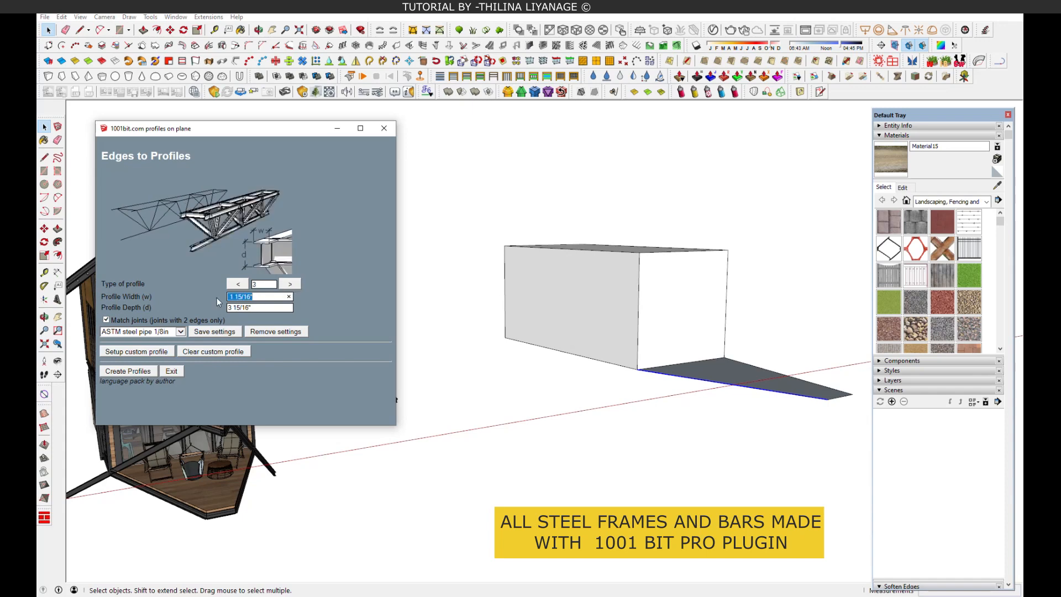
{"action": "type", "text": "3"}
{"action": "key", "text": "Tab"}
{"action": "type", "text": "6"}
{"action": "left_click", "coordinate": [139, 375]}
- Convert the deck's short end edge and far long edge into steel profiles with the same Edges to Profiles settings
{"action": "scroll", "coordinate": [851, 404], "scroll_direction": "up", "scroll_amount": 4}
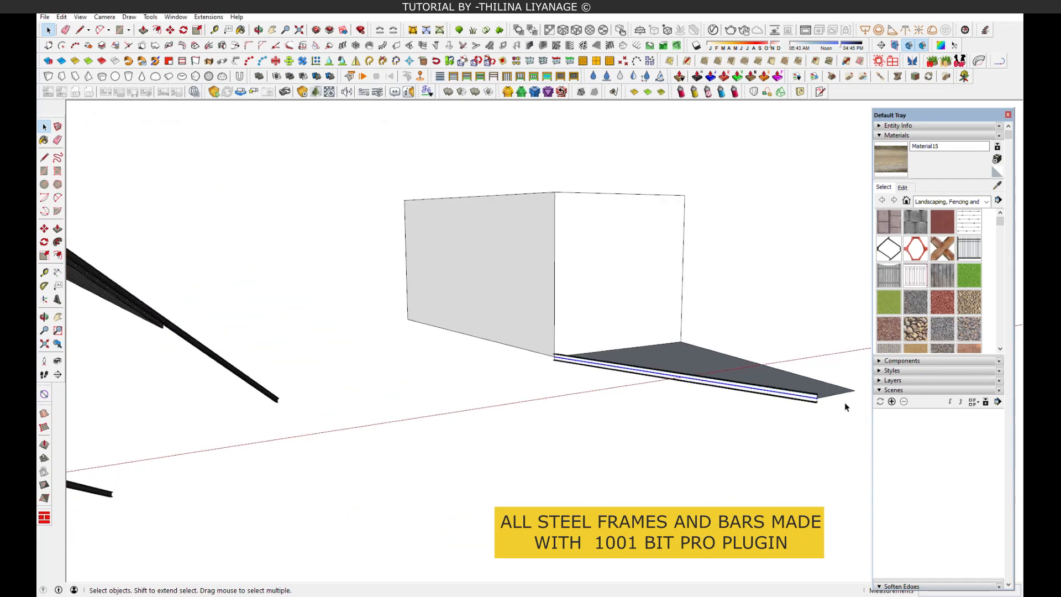
{"action": "left_click", "coordinate": [837, 383], "text": "shift"}
{"action": "left_click", "coordinate": [449, 45]}
{"action": "left_click", "coordinate": [128, 370]}
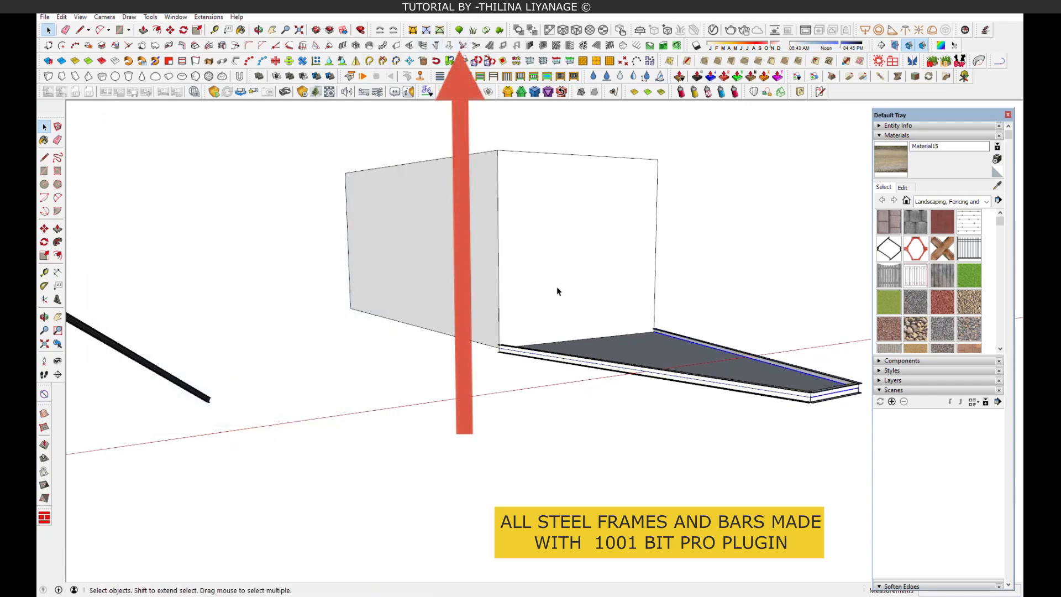
- Convert the top and both vertical edges of the box's front face into 3" by 6" steel profiles
{"action": "left_click", "coordinate": [655, 164]}
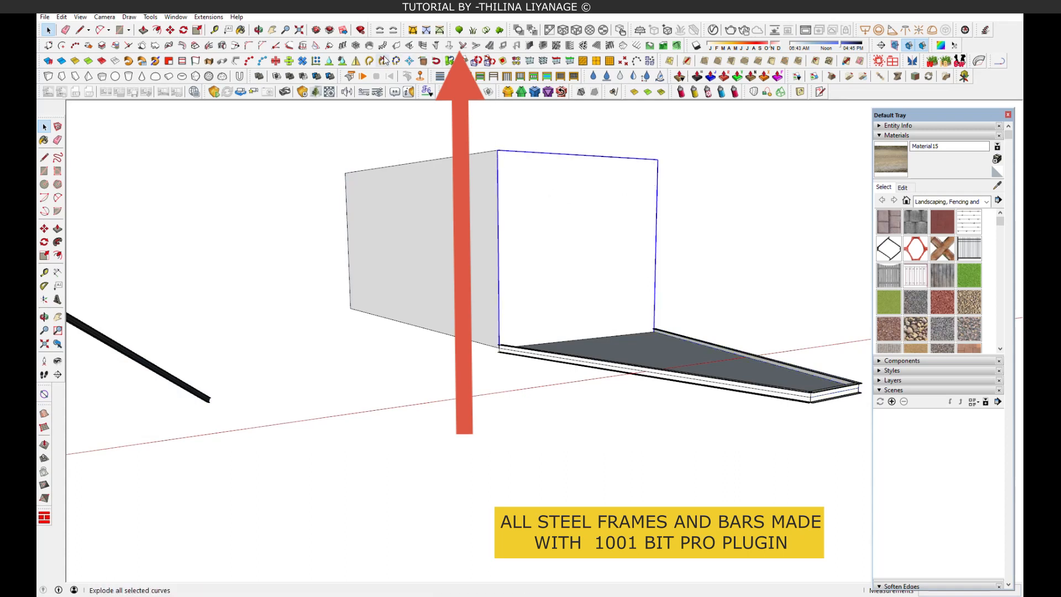
{"action": "left_click", "coordinate": [463, 47]}
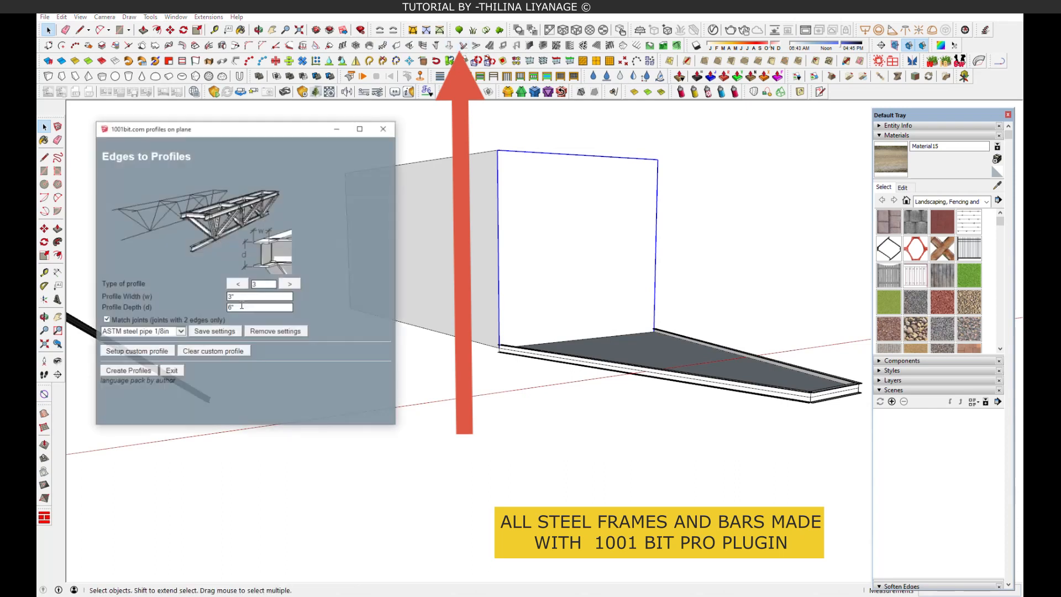
{"action": "left_click", "coordinate": [128, 371]}
- Convert the top, bottom and rear vertical edges of the box's long side face into steel profiles
{"action": "left_click", "coordinate": [465, 155]}
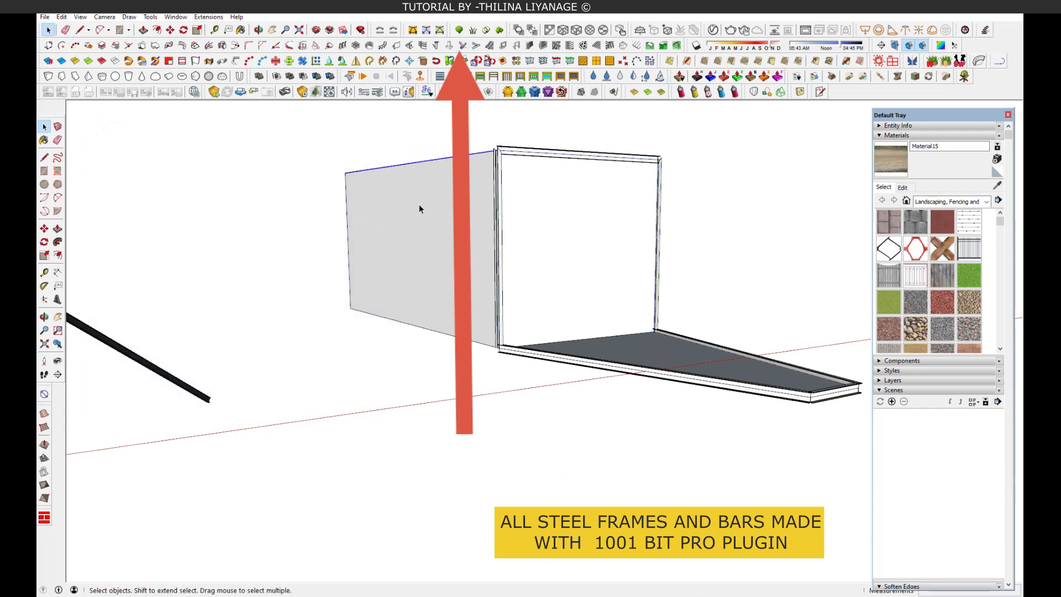
{"action": "left_click", "coordinate": [418, 326], "text": "shift"}
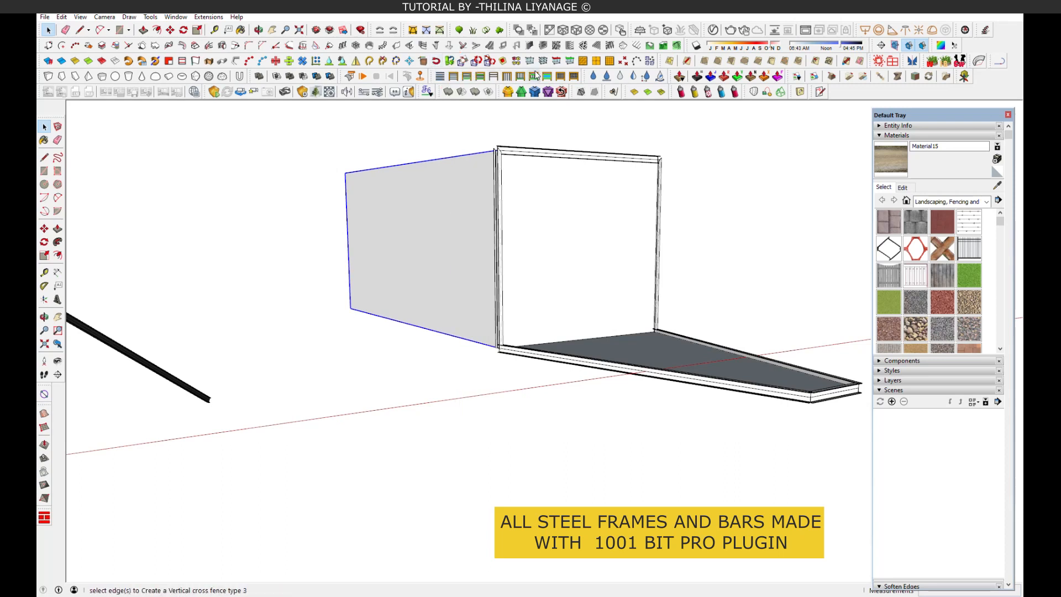
{"action": "left_click", "coordinate": [463, 59]}
{"action": "left_click", "coordinate": [128, 371]}
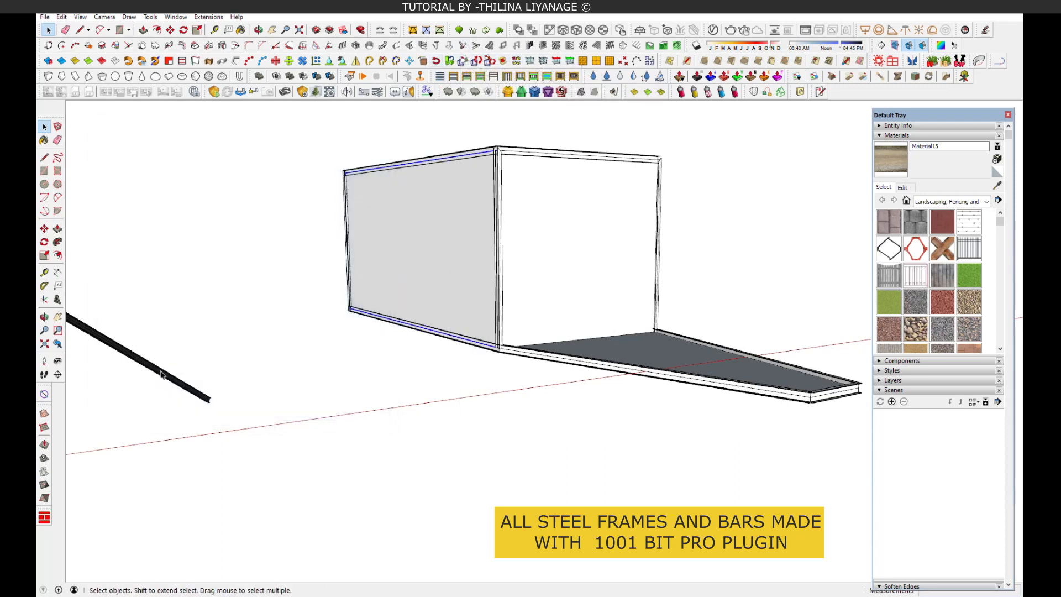
{"action": "middle_click_drag", "start_coordinate": [573, 243], "coordinate": [582, 408]}
{"action": "scroll", "coordinate": [553, 354], "scroll_direction": "up", "scroll_amount": 2}
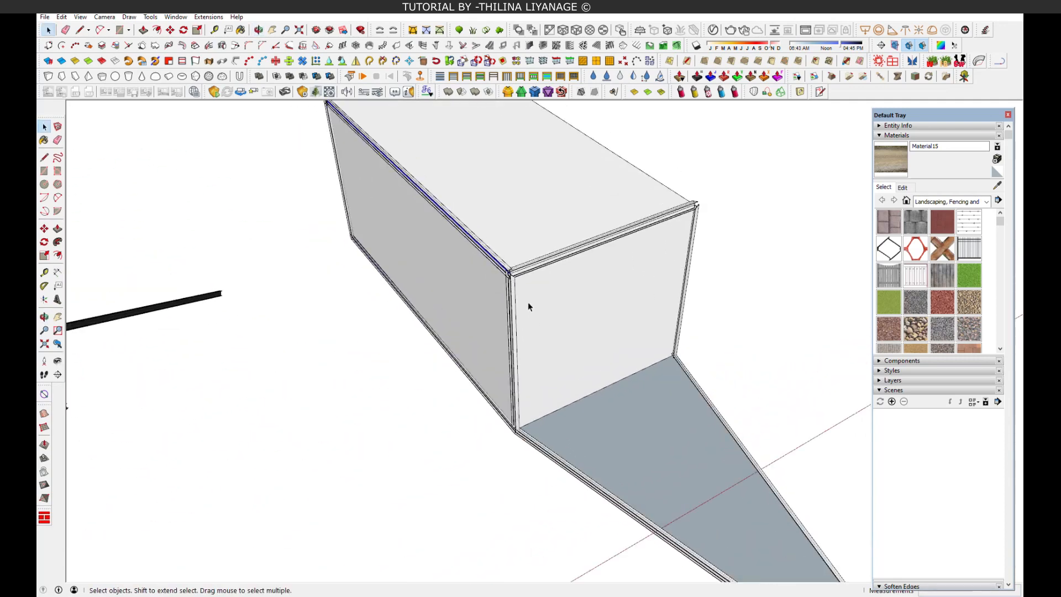
{"action": "left_click", "coordinate": [529, 271]}
{"action": "scroll", "coordinate": [522, 271], "scroll_direction": "up", "scroll_amount": 1}
{"action": "left_click", "coordinate": [500, 267], "text": "shift"}
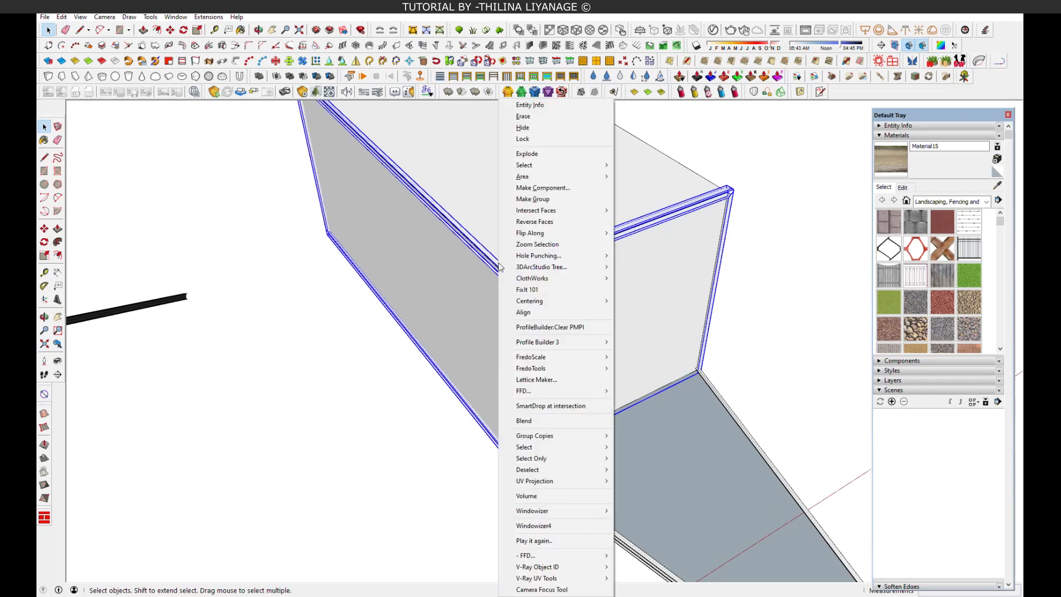
{"action": "right_click", "coordinate": [501, 267]}
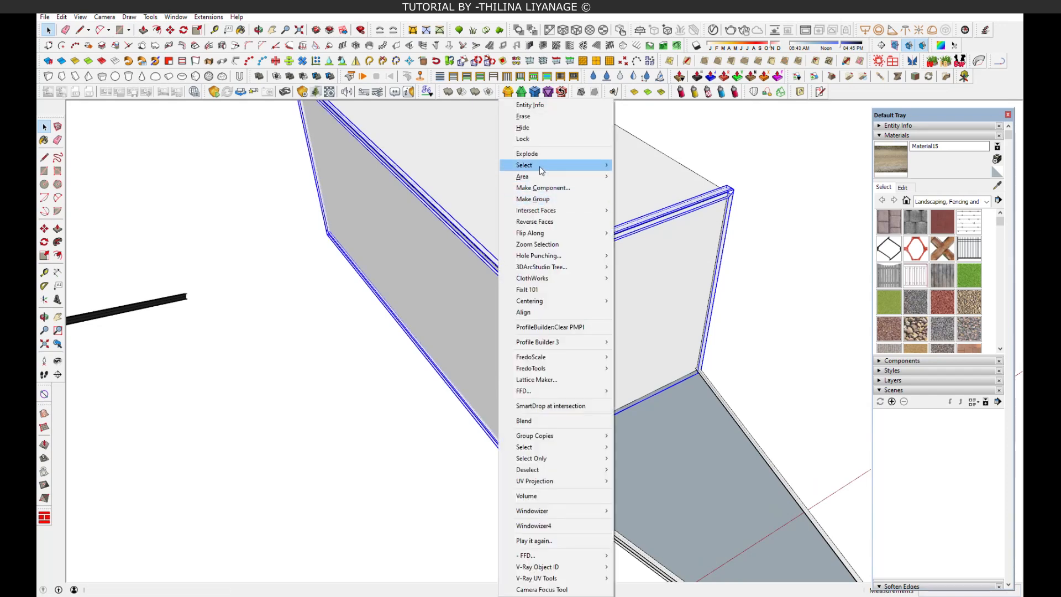
{"action": "left_click", "coordinate": [809, 259]}
{"action": "scroll", "coordinate": [579, 324], "scroll_direction": "down", "scroll_amount": 5}
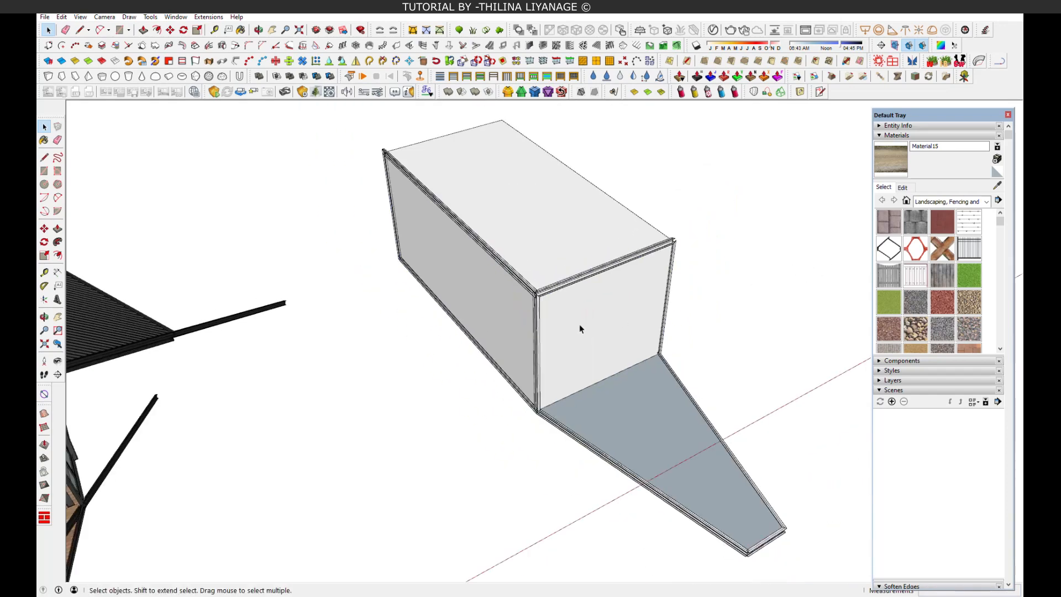
- Clear the steel profiles from around the deck, leaving its bare floor outline
{"action": "middle_click_drag", "start_coordinate": [559, 251], "coordinate": [591, 126]}
{"action": "middle_click_drag", "start_coordinate": [514, 230], "coordinate": [450, 334]}
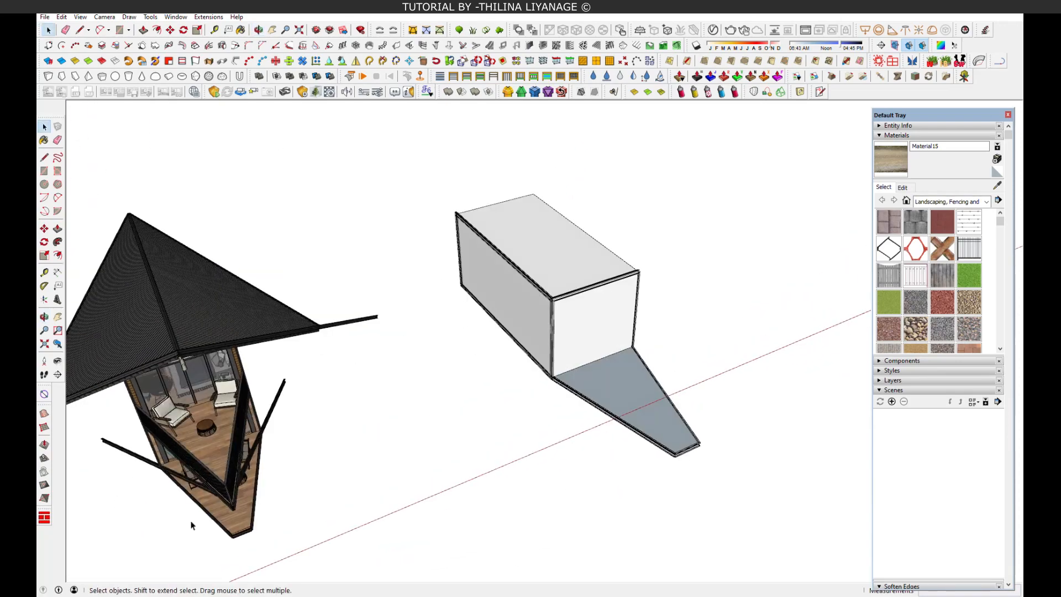
{"action": "scroll", "coordinate": [210, 463], "scroll_direction": "up", "scroll_amount": 5}
{"action": "middle_click_drag", "start_coordinate": [210, 463], "coordinate": [449, 297]}
{"action": "scroll", "coordinate": [163, 398], "scroll_direction": "down", "scroll_amount": 5}
{"action": "middle_click_drag", "start_coordinate": [163, 398], "coordinate": [387, 442]}
{"action": "scroll", "coordinate": [757, 380], "scroll_direction": "up", "scroll_amount": 5}
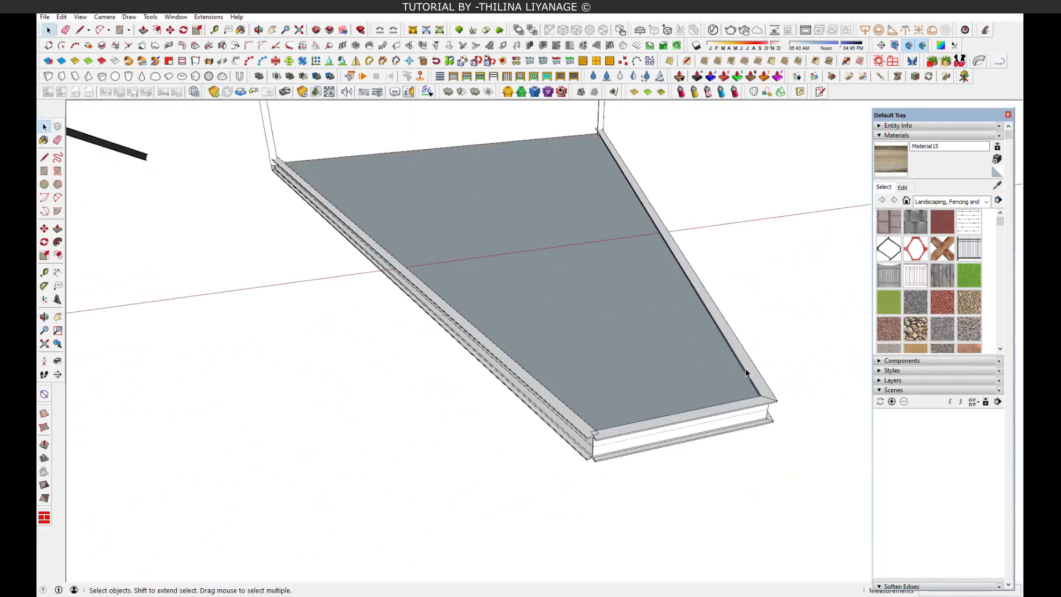
{"action": "right_click", "coordinate": [748, 375]}
{"action": "left_click", "coordinate": [682, 417]}
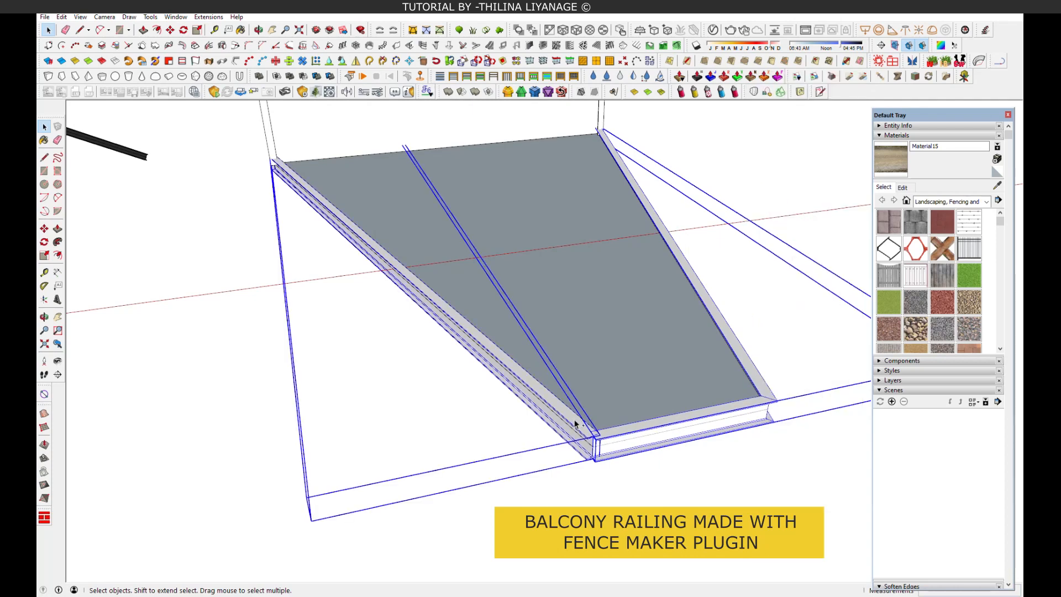
{"action": "left_click", "coordinate": [575, 426], "text": "shift"}
{"action": "right_click", "coordinate": [575, 425]}
{"action": "left_click", "coordinate": [599, 127]}
- Generate a balcony railing 3' high along the deck's three outer edges with the fence maker plugin
{"action": "left_click", "coordinate": [728, 347]}
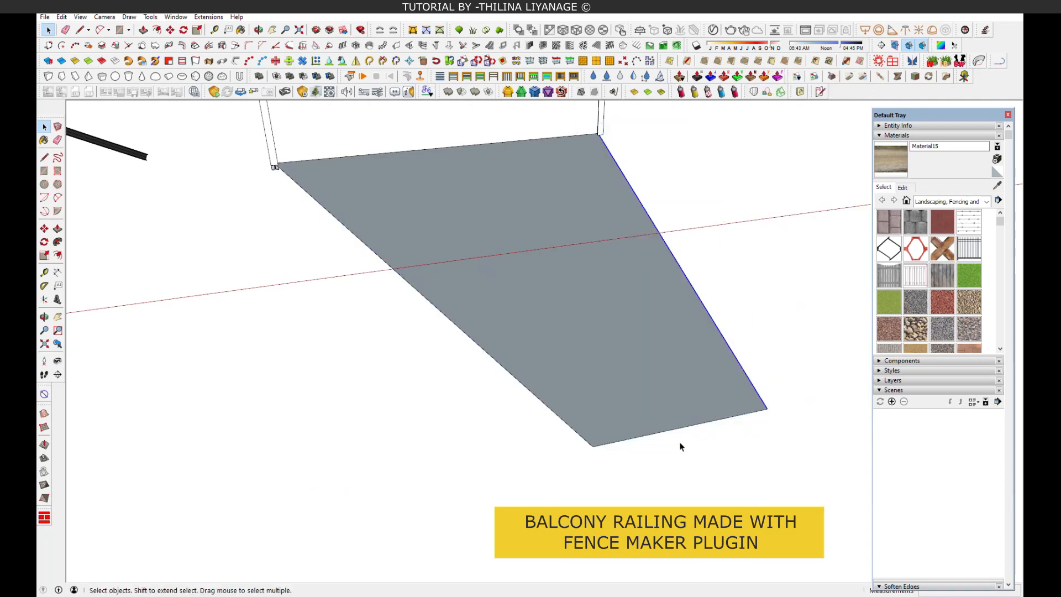
{"action": "left_click", "coordinate": [564, 423], "text": "shift"}
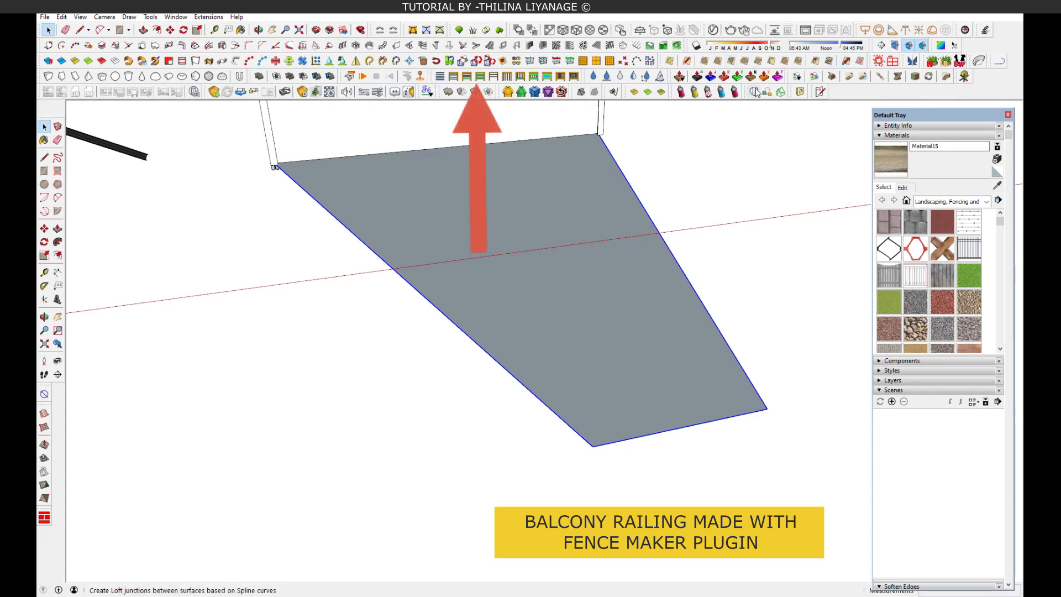
{"action": "left_click", "coordinate": [481, 78]}
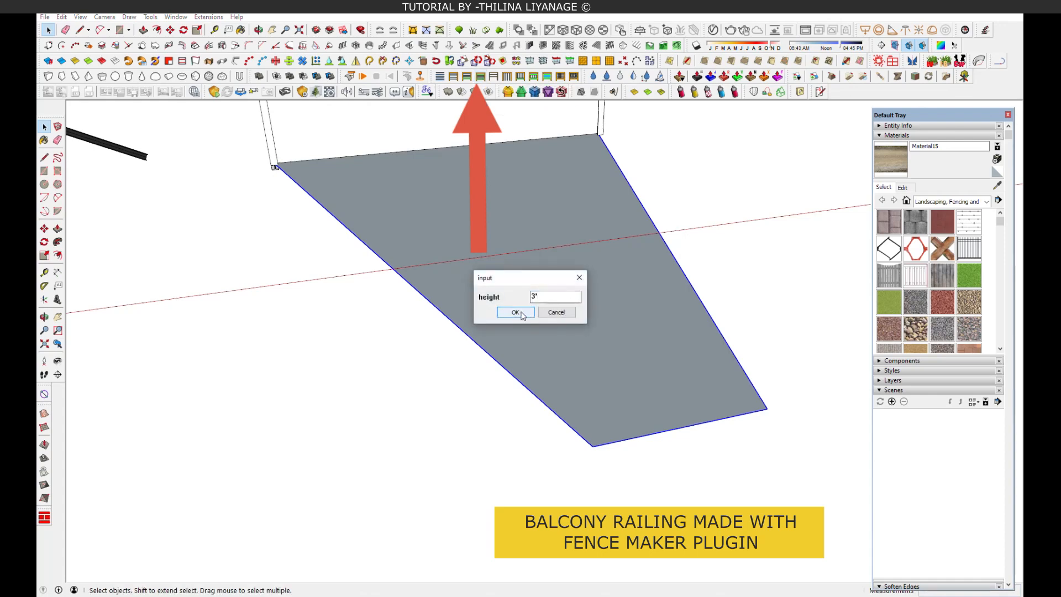
{"action": "left_click", "coordinate": [521, 314]}
{"action": "left_click", "coordinate": [559, 326]}
- Clear the steel profile frame from the box's front face
{"action": "middle_click_drag", "start_coordinate": [559, 326], "coordinate": [705, 198]}
{"action": "scroll", "coordinate": [625, 351], "scroll_direction": "down", "scroll_amount": 6}
{"action": "middle_click_drag", "start_coordinate": [683, 236], "coordinate": [454, 237]}
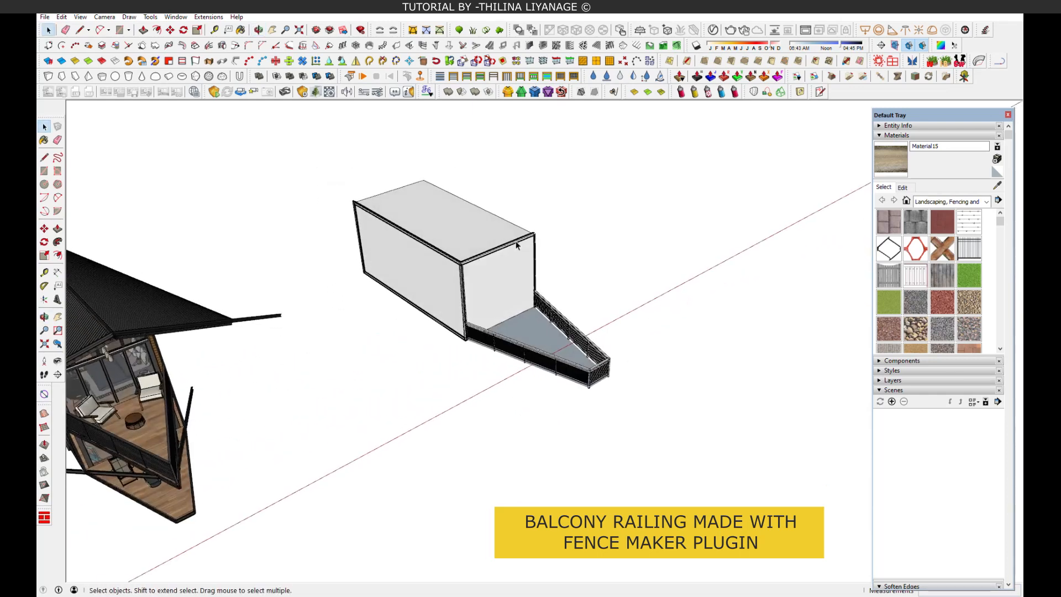
{"action": "scroll", "coordinate": [517, 245], "scroll_direction": "up", "scroll_amount": 4}
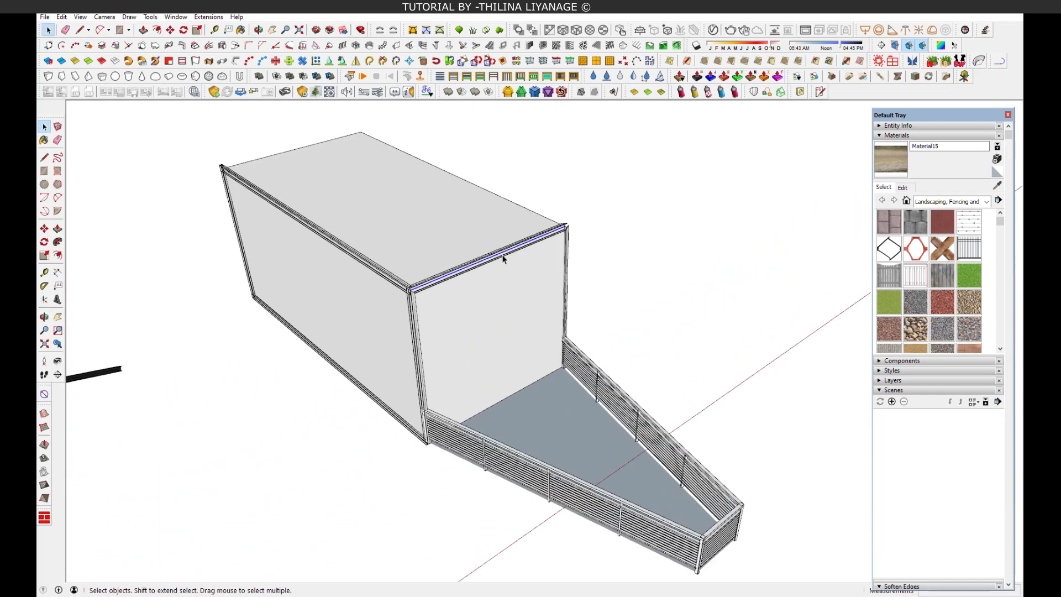
{"action": "middle_click_drag", "start_coordinate": [499, 256], "coordinate": [617, 280]}
{"action": "right_click", "coordinate": [611, 262]}
{"action": "left_click", "coordinate": [635, 102]}
- Place a sloped Protractor guide through the box's front top corner and draw a half-gable with an eave extension along it
{"action": "middle_click_drag", "start_coordinate": [553, 351], "coordinate": [502, 276]}
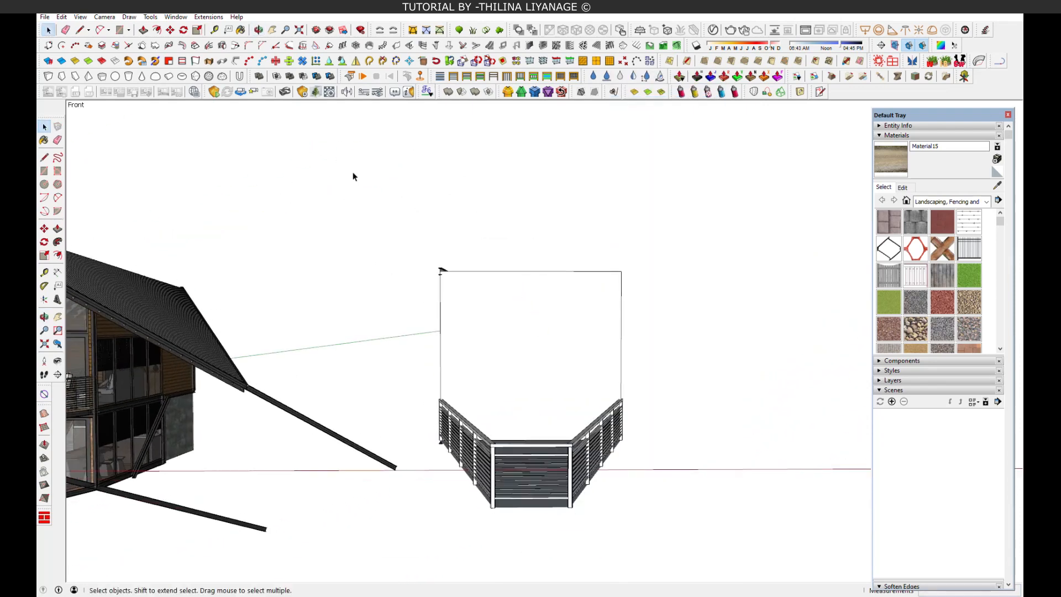
{"action": "left_click", "coordinate": [44, 286]}
{"action": "left_click", "coordinate": [621, 271]}
{"action": "left_click", "coordinate": [579, 272]}
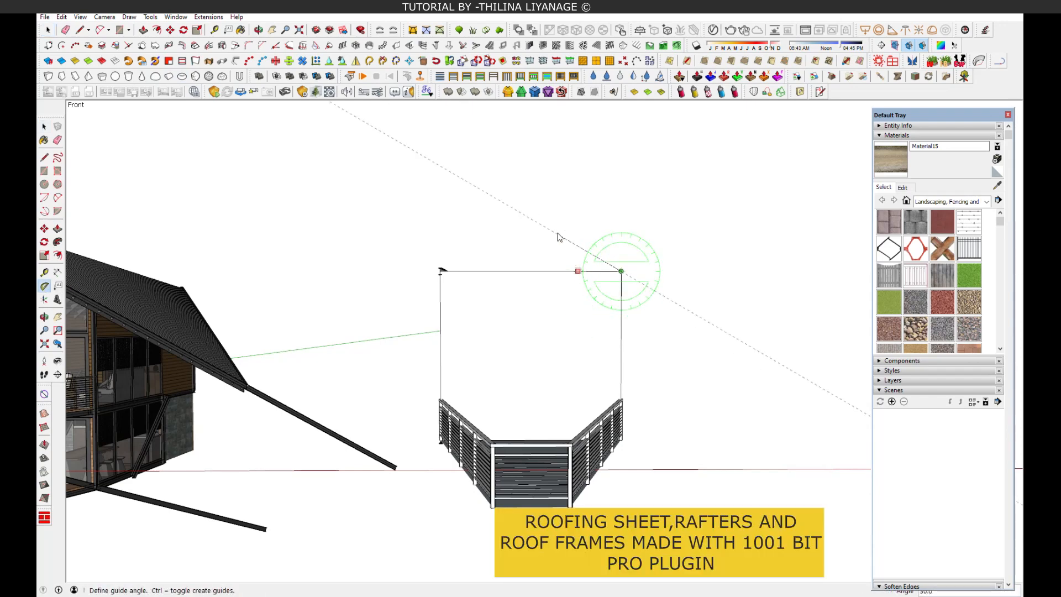
{"action": "left_click", "coordinate": [559, 238]}
{"action": "key", "text": "l"}
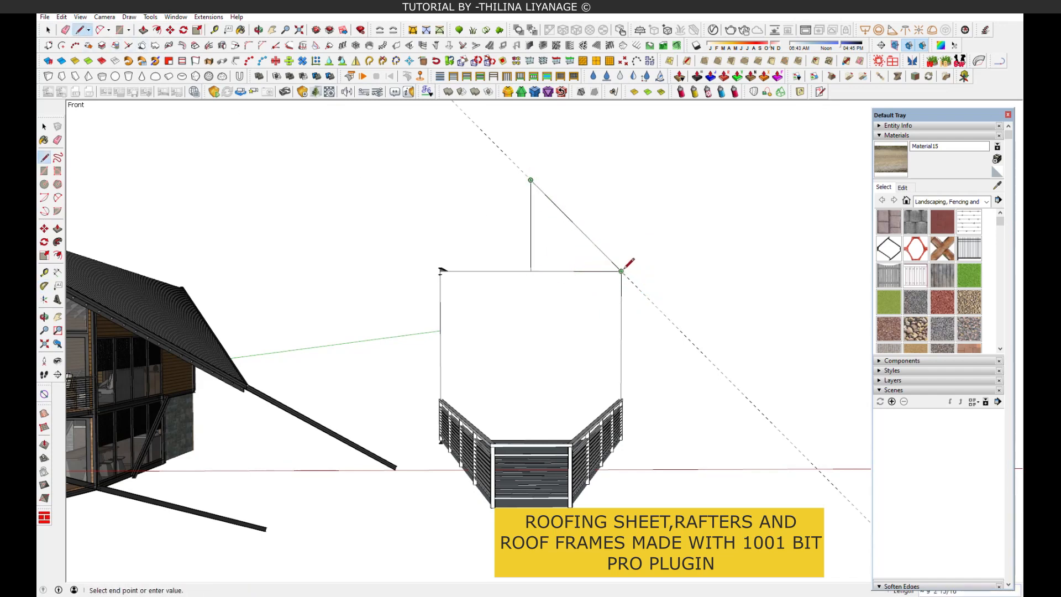
{"action": "middle_click_drag", "start_coordinate": [597, 290], "coordinate": [188, 38]}
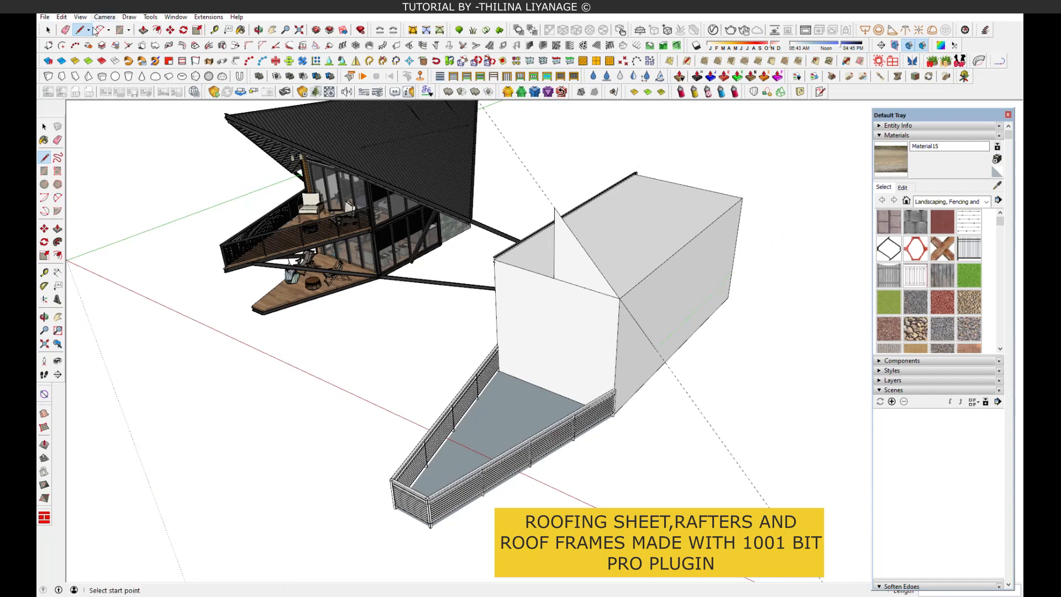
- Copy the half-gable face and its eave line to the rear end of the box
{"action": "left_click", "coordinate": [47, 30]}
{"action": "left_click", "coordinate": [572, 253]}
{"action": "key", "text": "m"}
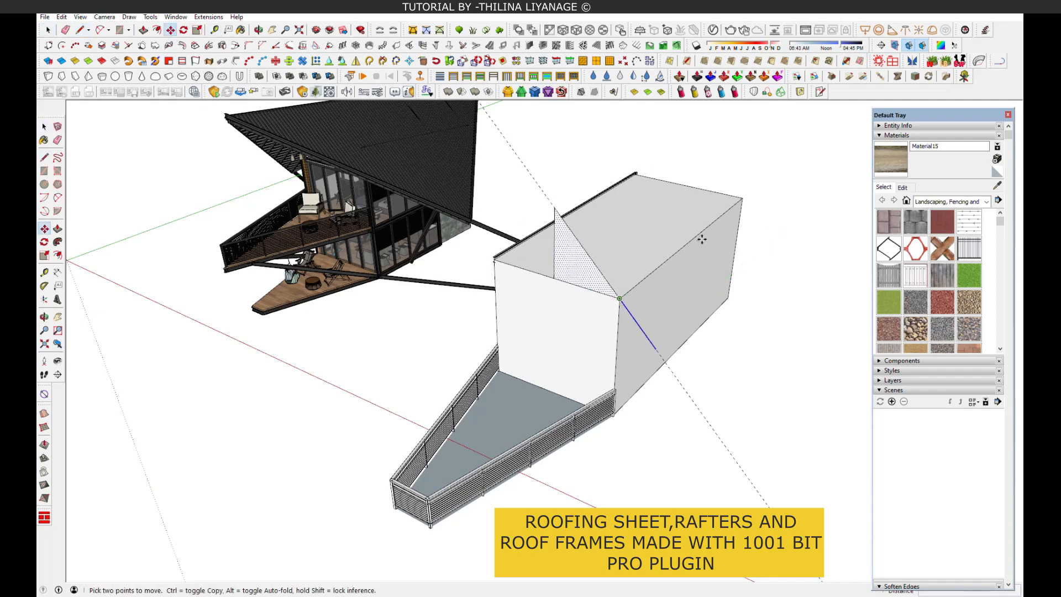
{"action": "key", "text": "ctrl"}
{"action": "left_click", "coordinate": [494, 131]}
- Draw the ridge and eave lines between the front and rear half-gables to form the sloping roof faces
{"action": "left_click", "coordinate": [80, 31]}
{"action": "left_click", "coordinate": [554, 207]}
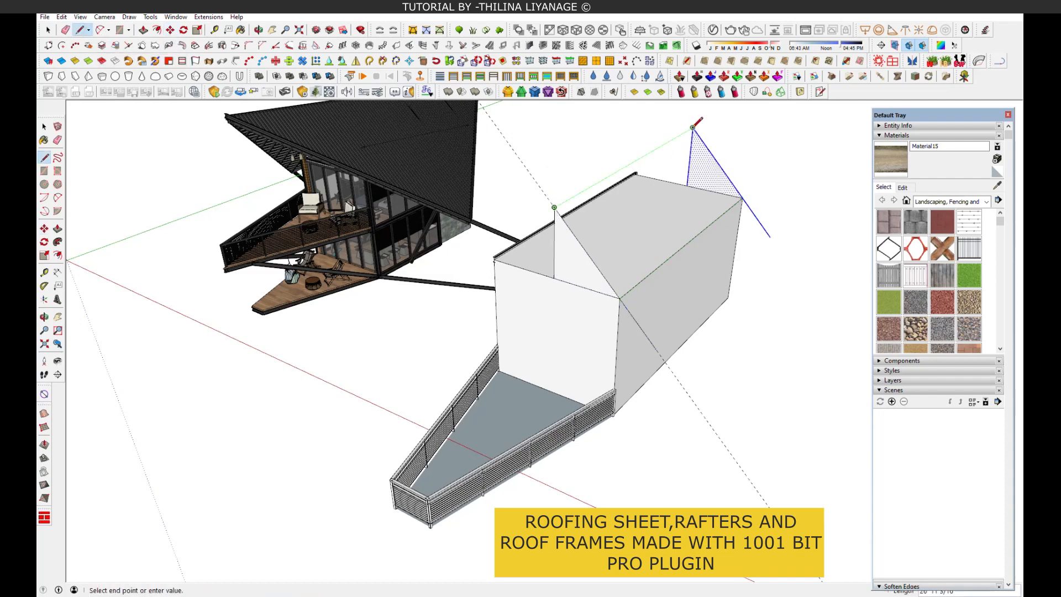
{"action": "left_click", "coordinate": [692, 127]}
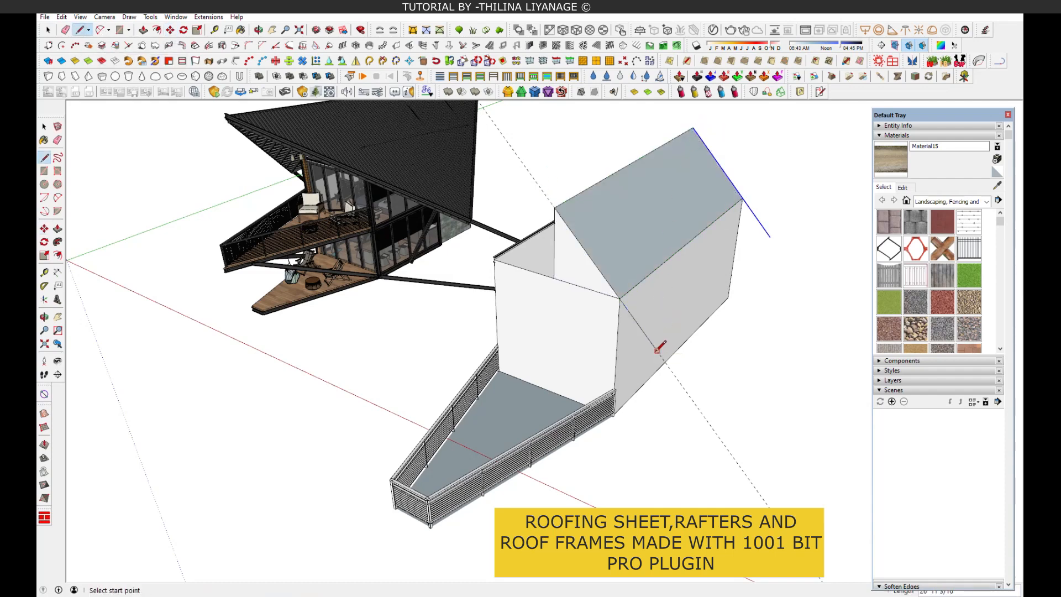
{"action": "left_click", "coordinate": [770, 236]}
- Group the upper roof slope face together with the overhanging eave face
{"action": "left_click", "coordinate": [48, 29]}
{"action": "left_click", "coordinate": [688, 277]}
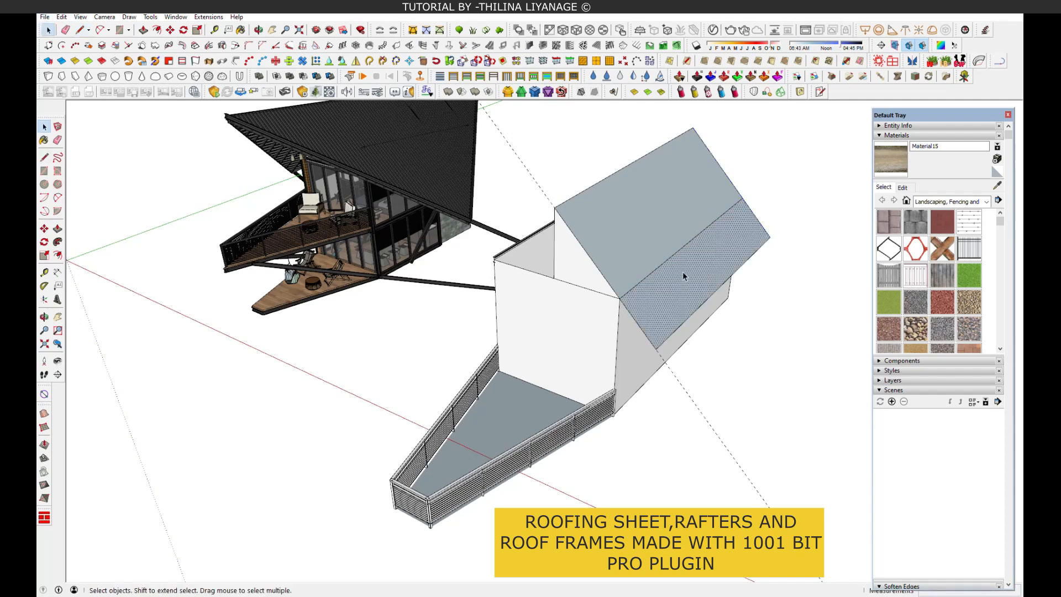
{"action": "left_click", "coordinate": [652, 240], "text": "shift"}
{"action": "right_click", "coordinate": [652, 241]}
{"action": "left_click", "coordinate": [685, 197]}
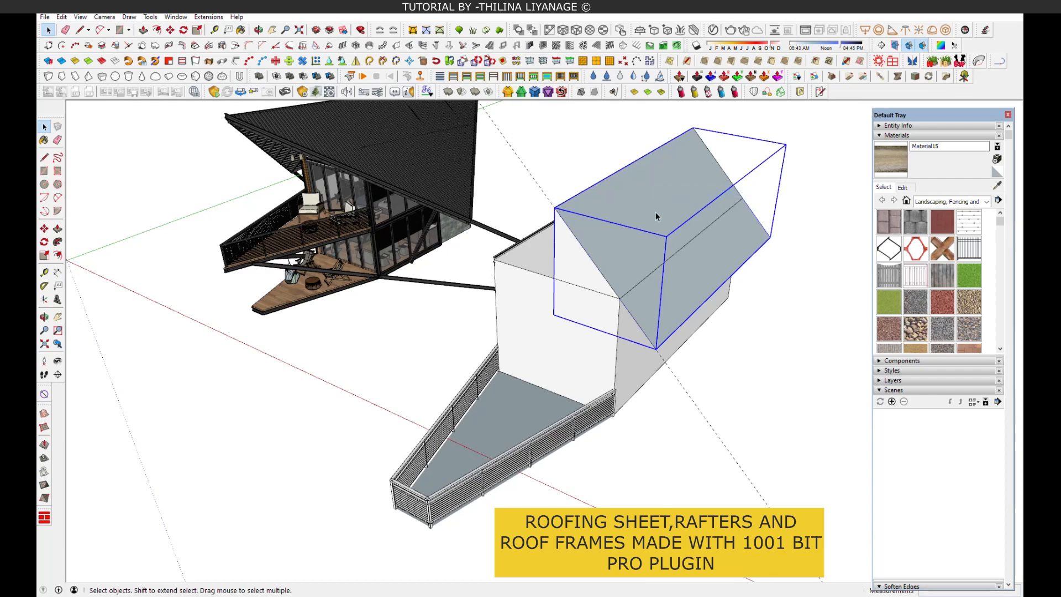
- Open the roof group and delete the edge dividing the slope from the eave so they form one face
{"action": "double_click", "coordinate": [656, 213]}
{"action": "middle_click_drag", "start_coordinate": [486, 267], "coordinate": [808, 95]}
{"action": "scroll", "coordinate": [486, 269], "scroll_direction": "up", "scroll_amount": 3}
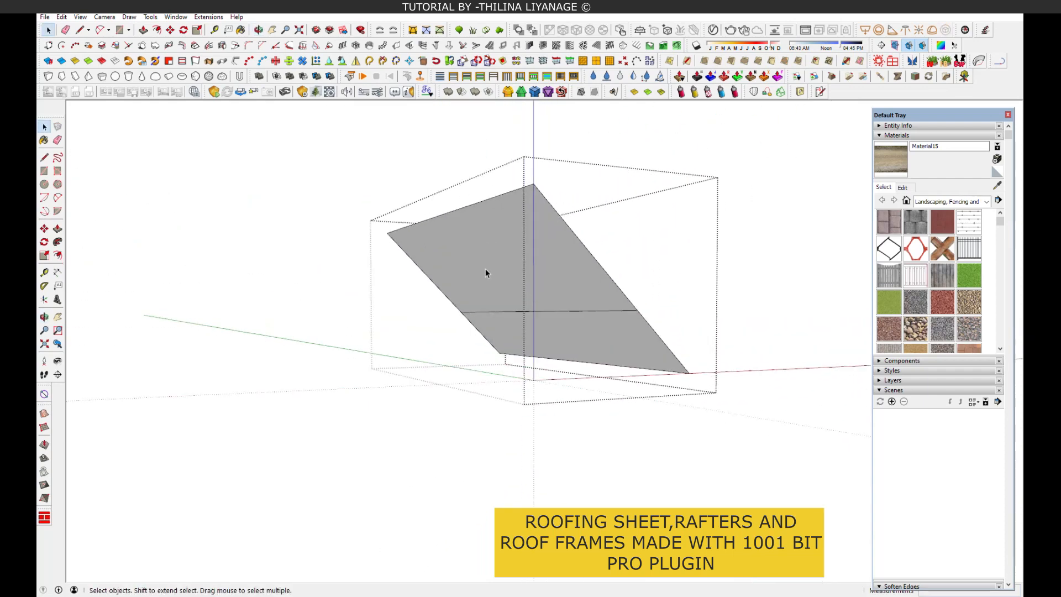
{"action": "left_click", "coordinate": [524, 312]}
{"action": "key", "text": "Delete"}
- Generate 1001bit roof rafters, battens/purlins and fascia on the merged roof face, keeping the preset sizes
{"action": "left_click", "coordinate": [538, 289]}
{"action": "scroll", "coordinate": [538, 285], "scroll_direction": "up", "scroll_amount": 3}
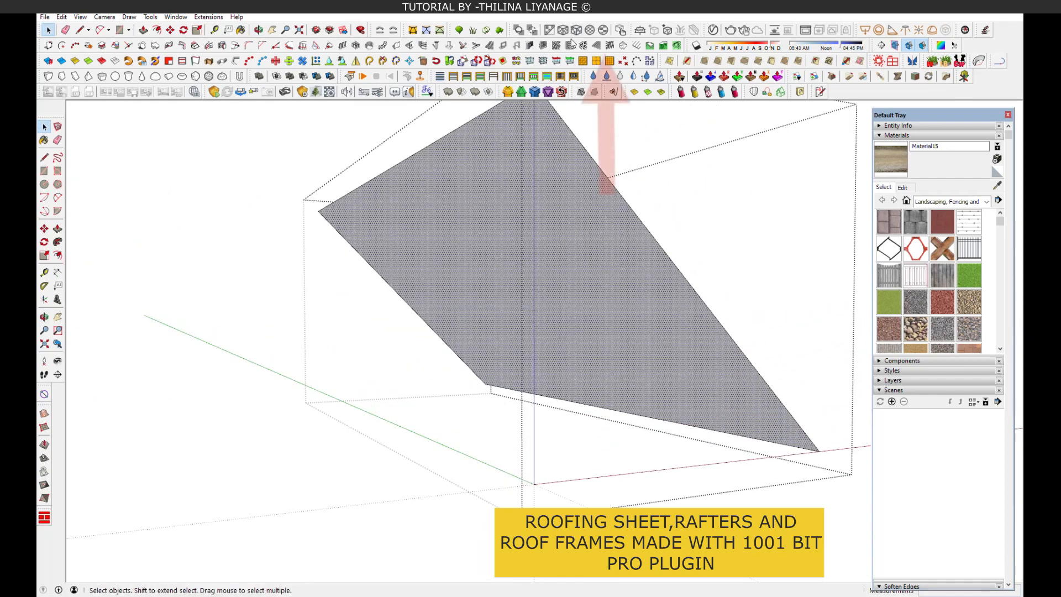
{"action": "left_click", "coordinate": [609, 61]}
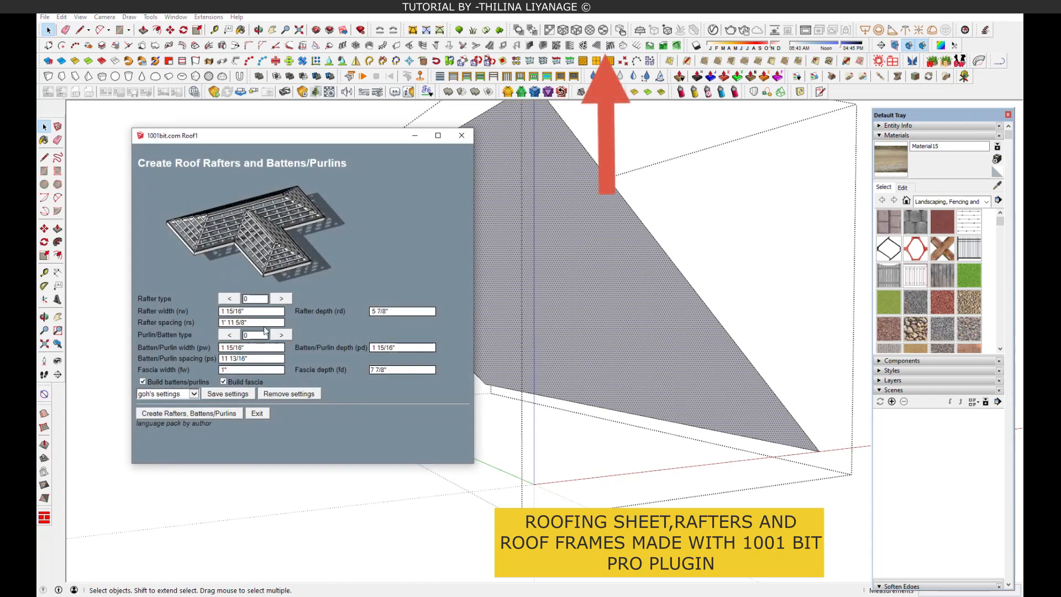
{"action": "left_click", "coordinate": [179, 414]}
{"action": "middle_click_drag", "start_coordinate": [666, 274], "coordinate": [634, 269]}
- Move the battens/purlins from the outer side of the rafters to the underside of the roof
{"action": "left_click", "coordinate": [644, 236]}
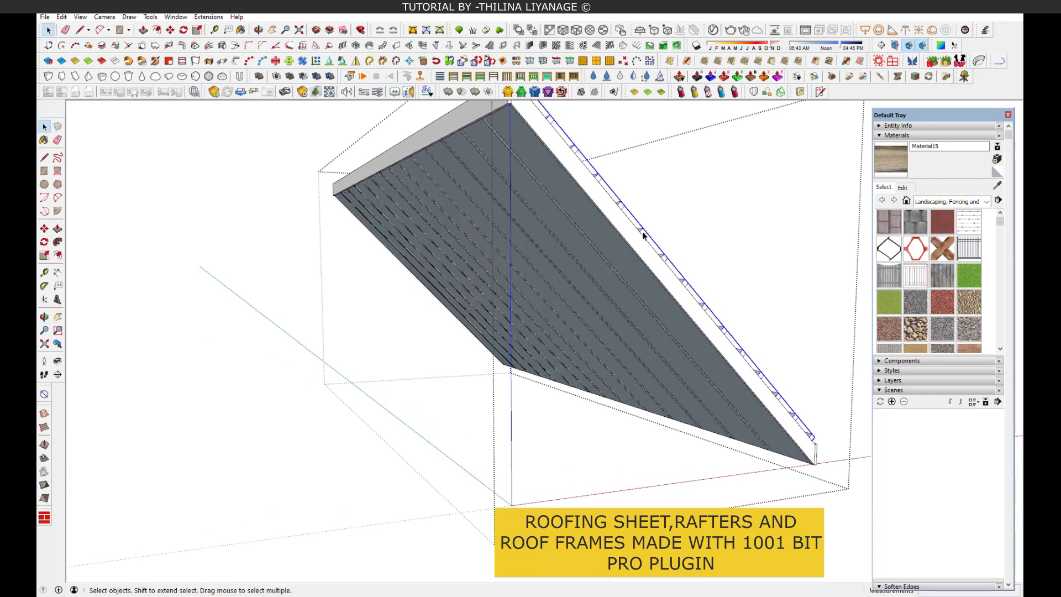
{"action": "scroll", "coordinate": [642, 235], "scroll_direction": "up", "scroll_amount": 1}
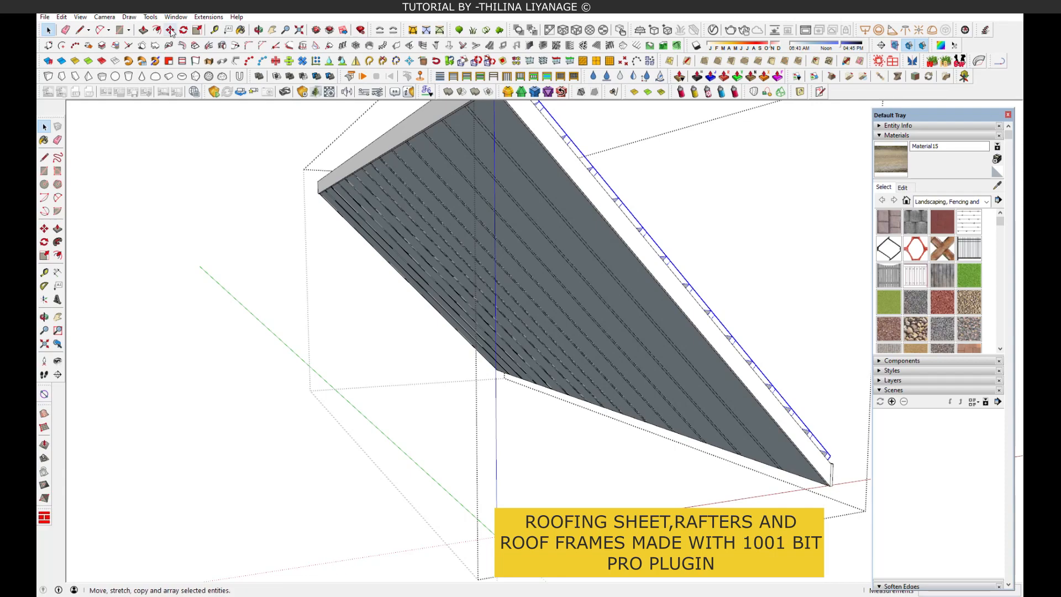
{"action": "mouse_move", "coordinate": [407, 166]}
{"action": "middle_mouse_down"}
{"action": "mouse_move", "coordinate": [390, 207]}
{"action": "mouse_move", "coordinate": [420, 182]}
{"action": "middle_mouse_up"}
{"action": "key", "text": "m"}
{"action": "left_click", "coordinate": [522, 182]}
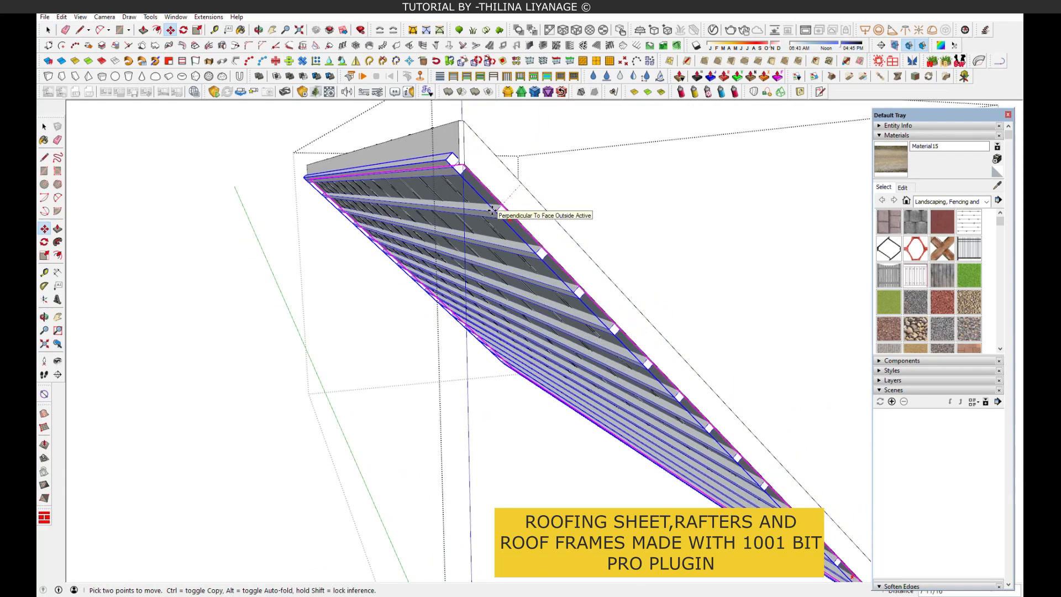
{"action": "middle_click_drag", "start_coordinate": [513, 180], "coordinate": [340, 111]}
{"action": "mouse_move", "coordinate": [480, 205]}
{"action": "middle_mouse_down"}
{"action": "mouse_move", "coordinate": [301, 337]}
{"action": "mouse_move", "coordinate": [310, 353]}
{"action": "mouse_move", "coordinate": [287, 301]}
{"action": "middle_mouse_up"}
{"action": "left_click", "coordinate": [48, 30]}
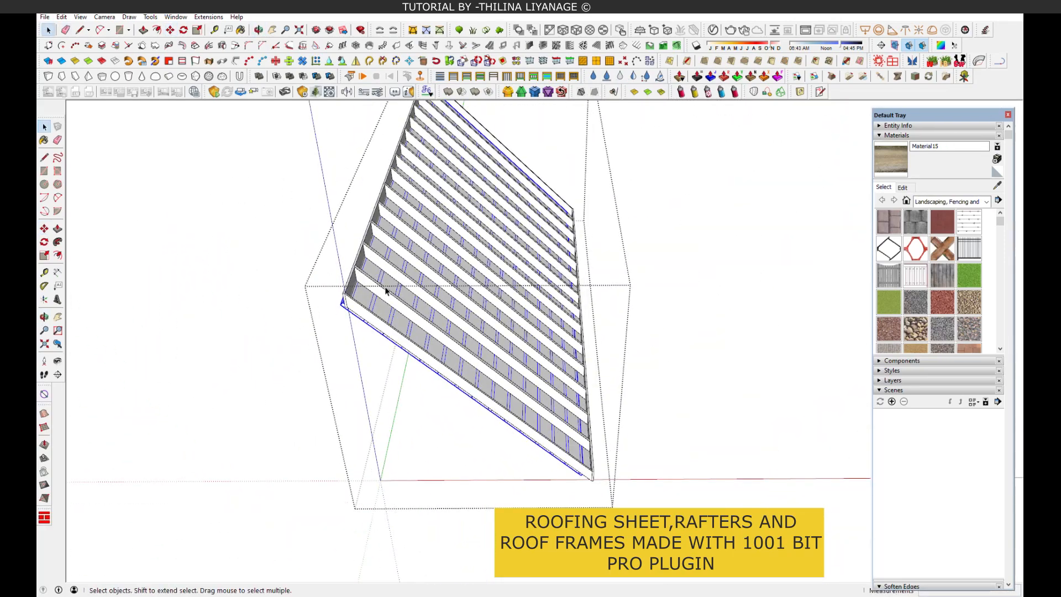
- Move the roof face from between the rafters and purlins to the outer side of the rafters
{"action": "left_click", "coordinate": [391, 298]}
{"action": "mouse_move", "coordinate": [391, 299]}
{"action": "middle_mouse_down"}
{"action": "mouse_move", "coordinate": [476, 194]}
{"action": "mouse_move", "coordinate": [383, 130]}
{"action": "mouse_move", "coordinate": [393, 123]}
{"action": "mouse_move", "coordinate": [396, 283]}
{"action": "middle_mouse_up"}
{"action": "scroll", "coordinate": [429, 204], "scroll_direction": "up", "scroll_amount": 4}
{"action": "double_click", "coordinate": [398, 282]}
{"action": "left_click", "coordinate": [170, 29]}
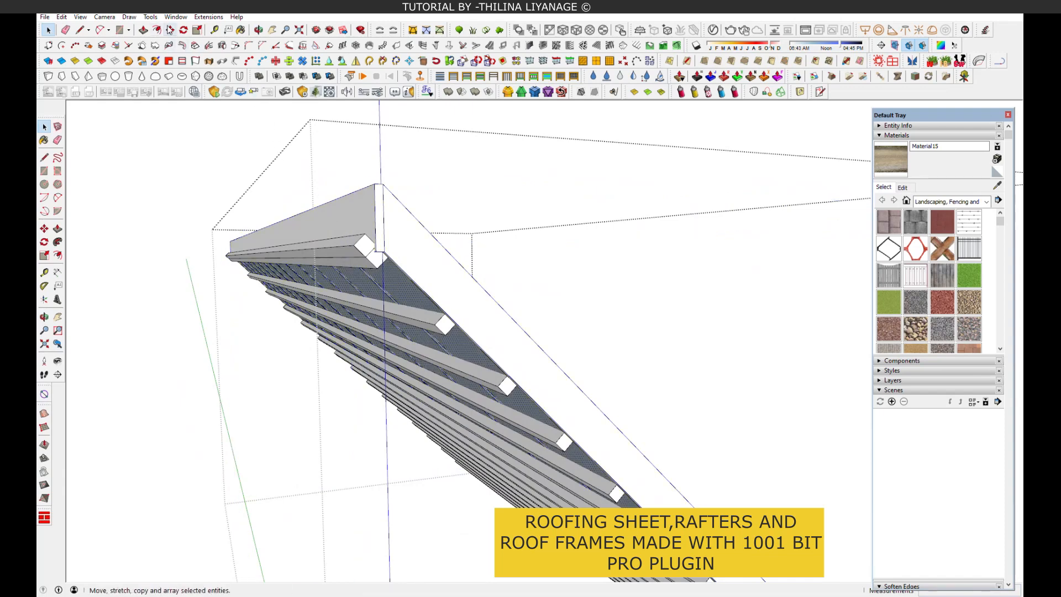
{"action": "left_click", "coordinate": [422, 287]}
{"action": "middle_click_drag", "start_coordinate": [426, 232], "coordinate": [377, 307]}
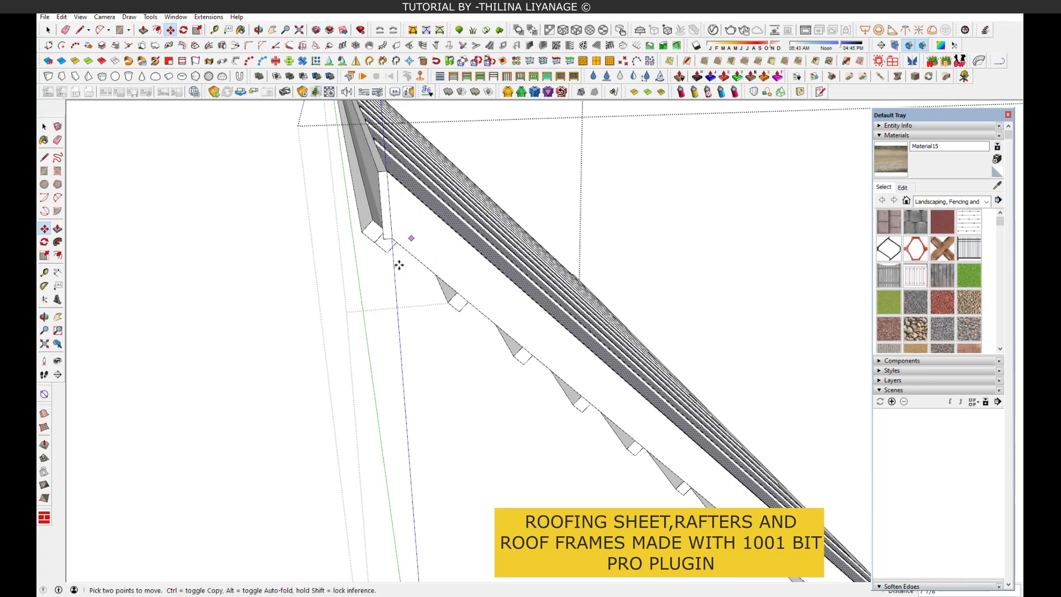
{"action": "scroll", "coordinate": [409, 244], "scroll_direction": "down", "scroll_amount": 5}
{"action": "middle_click_drag", "start_coordinate": [431, 302], "coordinate": [339, 355]}
{"action": "scroll", "coordinate": [311, 274], "scroll_direction": "up", "scroll_amount": 1}
{"action": "left_click", "coordinate": [49, 30]}
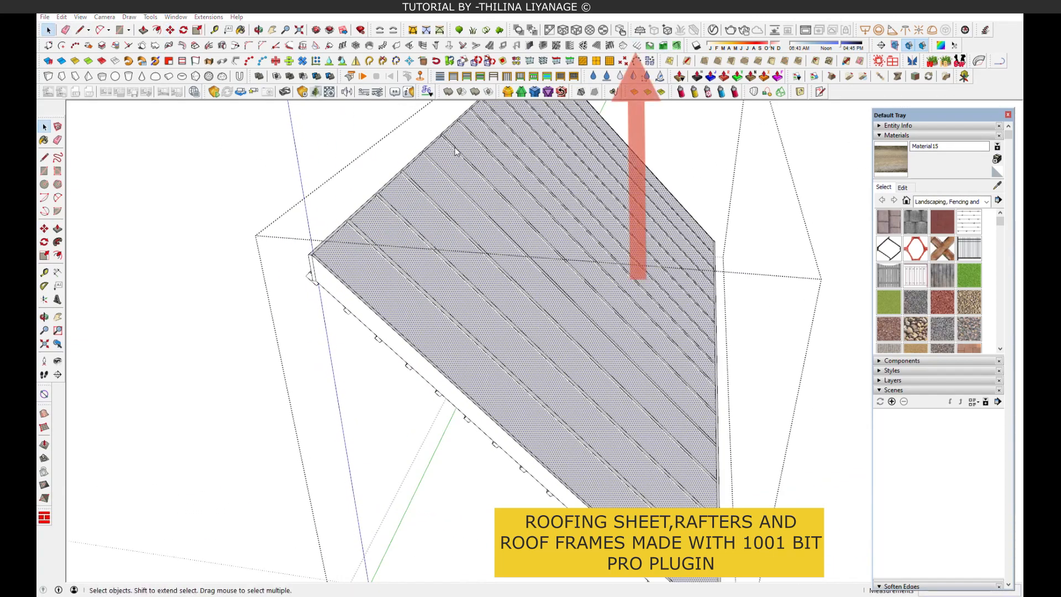
- Create 1001bit ribbed roofing on the roof face, starting at its corner with the ribs directed along the sloping edge
{"action": "left_click", "coordinate": [148, 375]}
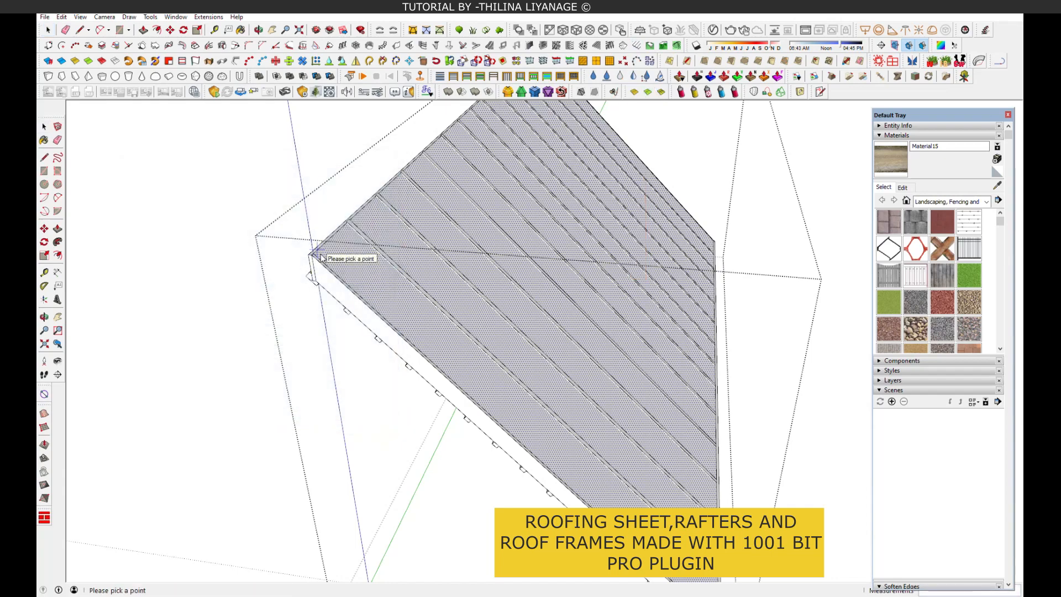
{"action": "scroll", "coordinate": [317, 258], "scroll_direction": "up", "scroll_amount": 2}
{"action": "left_click", "coordinate": [312, 255]}
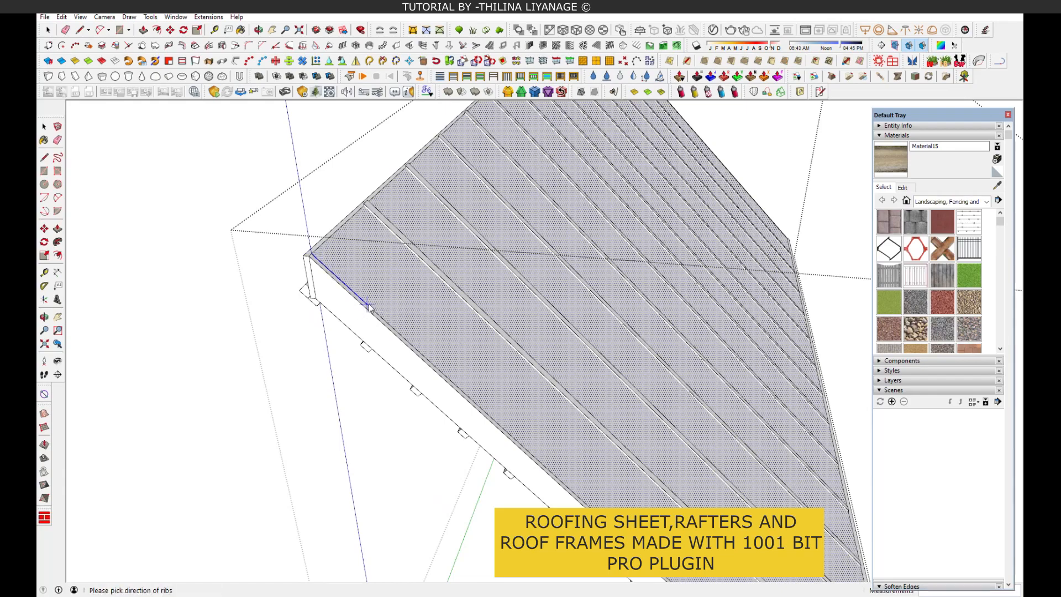
{"action": "left_click", "coordinate": [369, 308]}
{"action": "middle_click_drag", "start_coordinate": [367, 304], "coordinate": [359, 332]}
{"action": "left_click", "coordinate": [56, 30]}
{"action": "scroll", "coordinate": [547, 214], "scroll_direction": "down", "scroll_amount": 10}
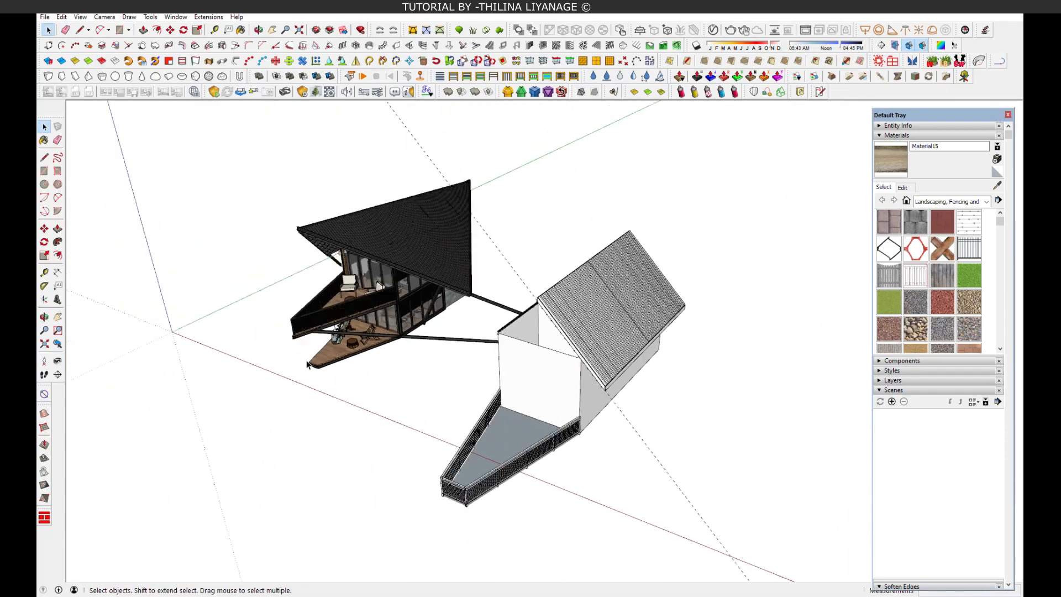
- Delete the whole demonstration model of the box, balcony and roof beside the finished house
{"action": "middle_click_drag", "start_coordinate": [307, 365], "coordinate": [587, 320]}
{"action": "left_click_drag", "start_coordinate": [471, 547], "coordinate": [471, 547]}
{"action": "key", "text": "Delete"}
{"action": "middle_click_drag", "start_coordinate": [461, 370], "coordinate": [176, 321]}
{"action": "scroll", "coordinate": [177, 322], "scroll_direction": "up", "scroll_amount": 10}
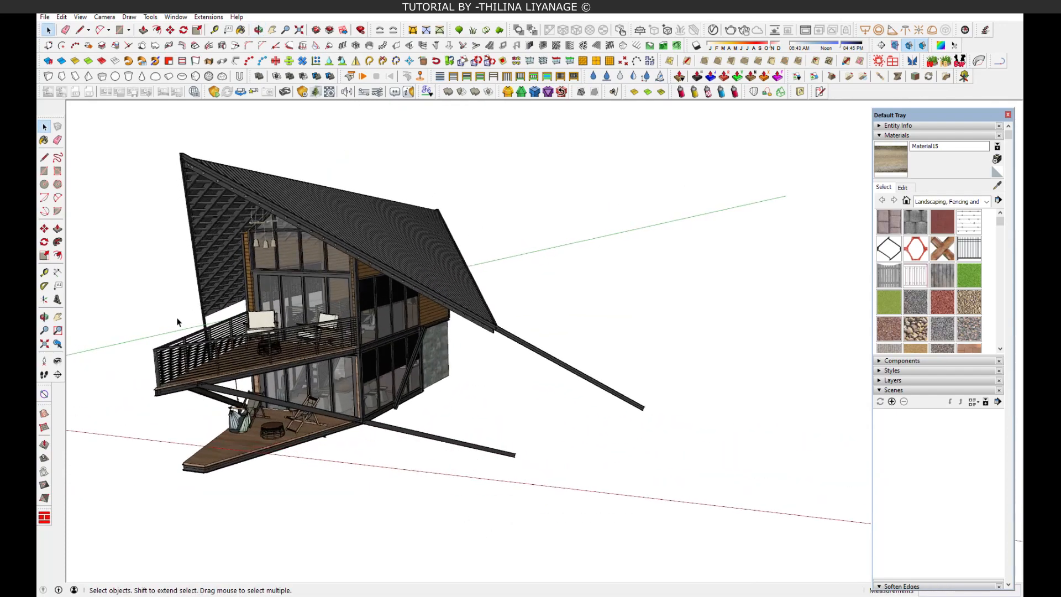
{"action": "middle_click_drag", "start_coordinate": [200, 391], "coordinate": [495, 331]}
{"action": "scroll", "coordinate": [497, 329], "scroll_direction": "down", "scroll_amount": 5}
{"action": "middle_click_drag", "start_coordinate": [294, 363], "coordinate": [327, 424]}
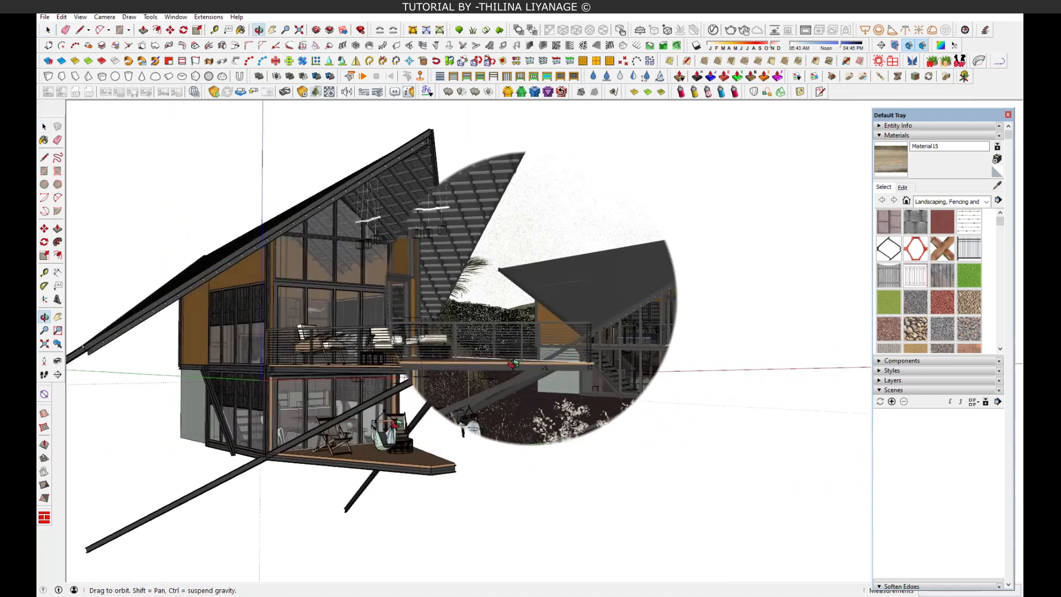
- Collapse the unneeded tray sections and turn on Edges in the edge settings of the current style
{"action": "left_click", "coordinate": [894, 390]}
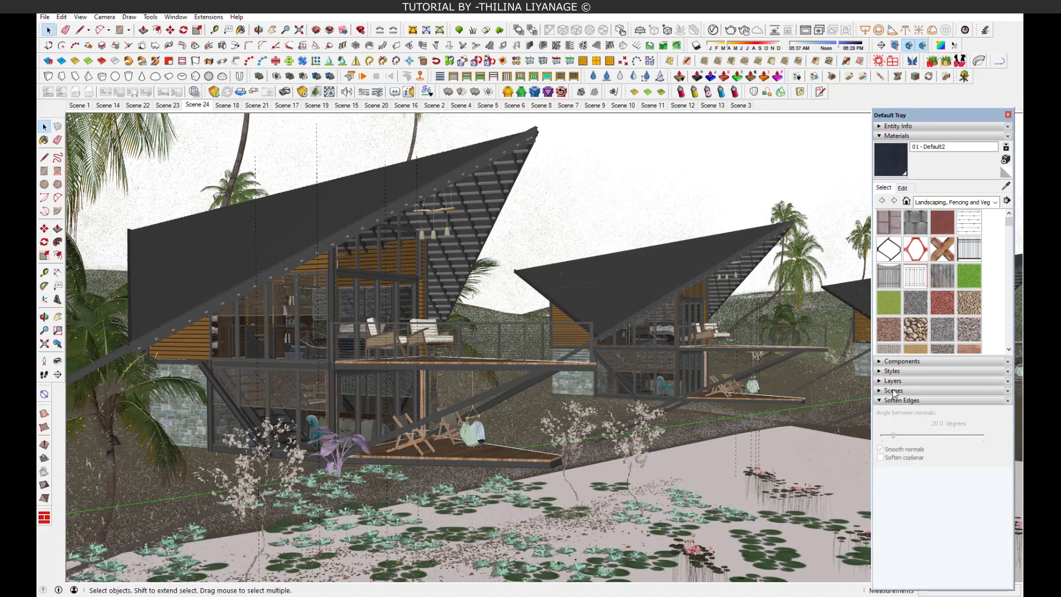
{"action": "left_click", "coordinate": [894, 137]}
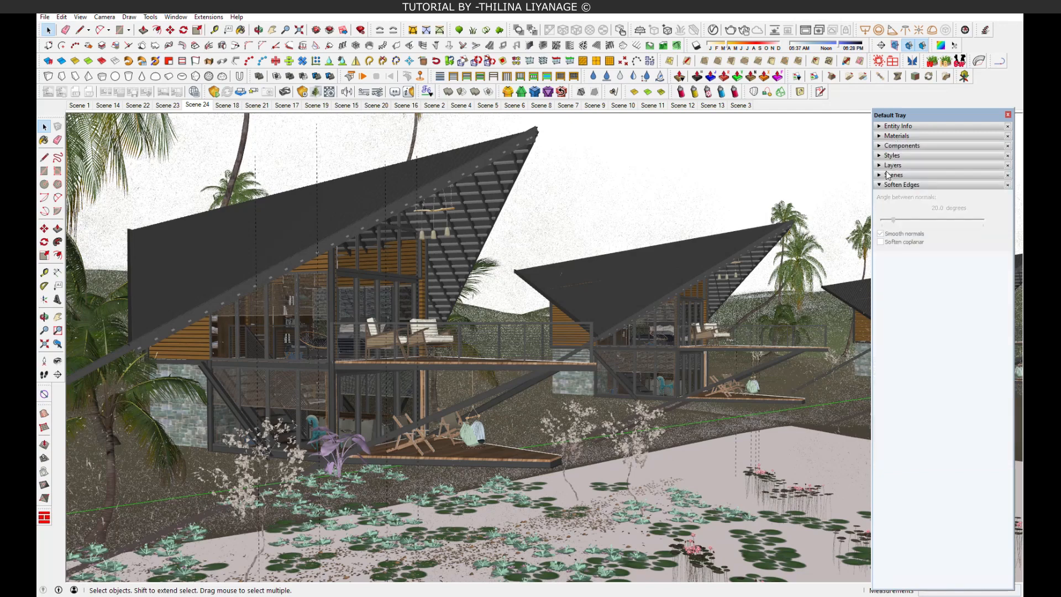
{"action": "left_click", "coordinate": [892, 156]}
{"action": "left_click", "coordinate": [903, 207]}
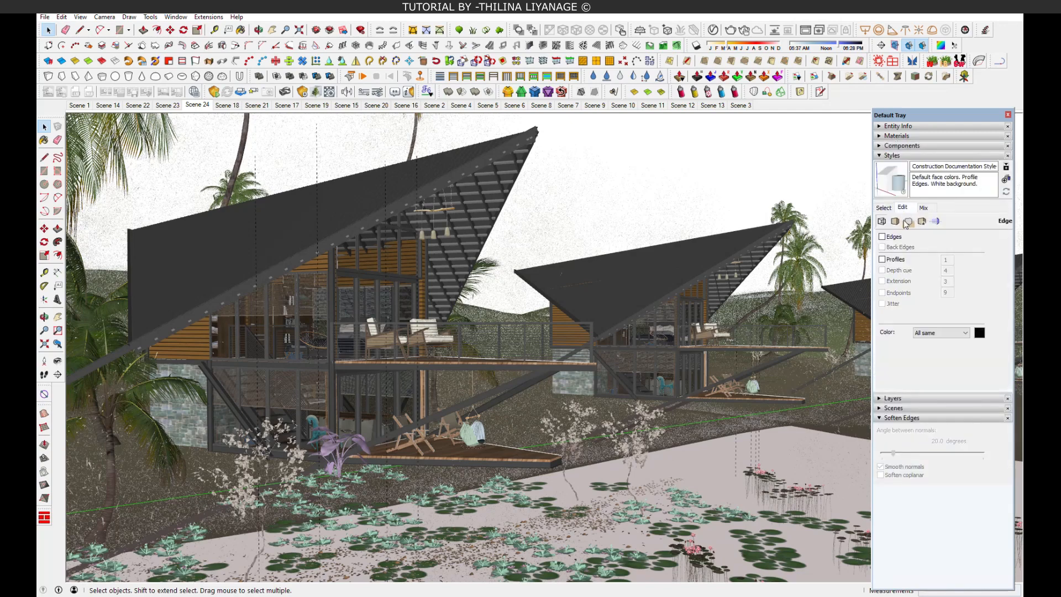
{"action": "left_click", "coordinate": [882, 236]}
- Examine the site with its houses, pond, terrain and scattered proxy trees, from close up to a full overview
{"action": "key", "text": "o"}
{"action": "left_click_drag", "start_coordinate": [589, 321], "coordinate": [389, 314]}
{"action": "middle_click_drag", "start_coordinate": [389, 314], "coordinate": [516, 415]}
{"action": "scroll", "coordinate": [517, 416], "scroll_direction": "down", "scroll_amount": 6}
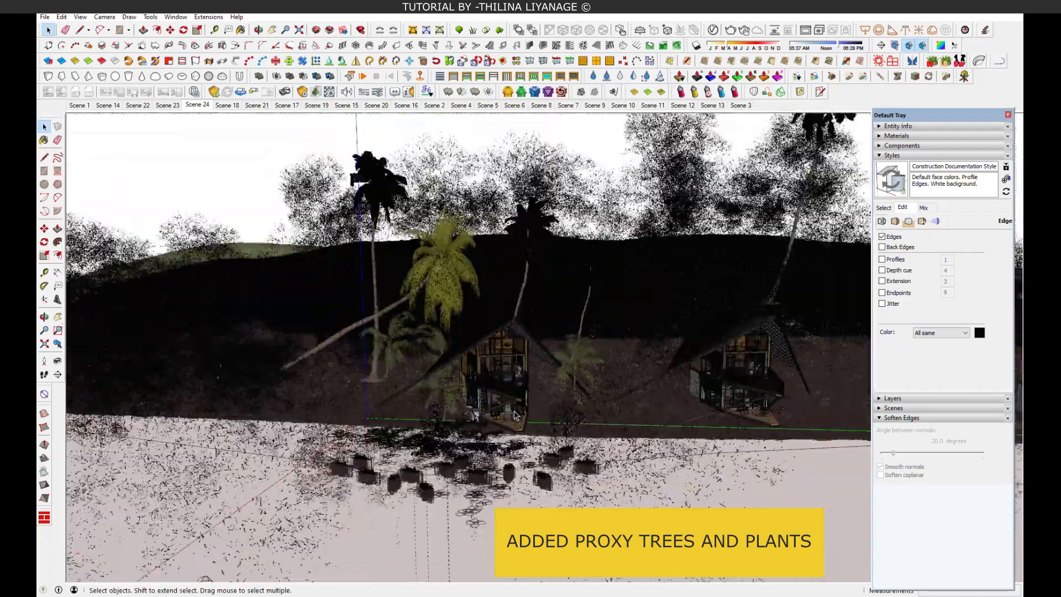
{"action": "middle_click_drag", "start_coordinate": [520, 402], "coordinate": [592, 453]}
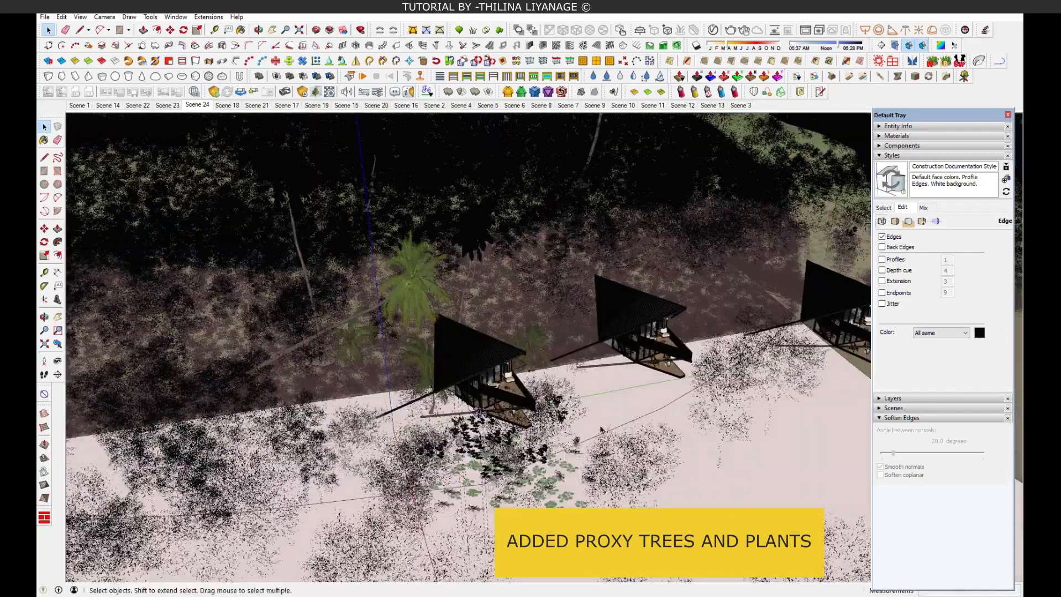
{"action": "scroll", "coordinate": [584, 386], "scroll_direction": "down", "scroll_amount": 6}
{"action": "scroll", "coordinate": [581, 368], "scroll_direction": "down", "scroll_amount": 3}
{"action": "middle_click_drag", "start_coordinate": [581, 367], "coordinate": [715, 451]}
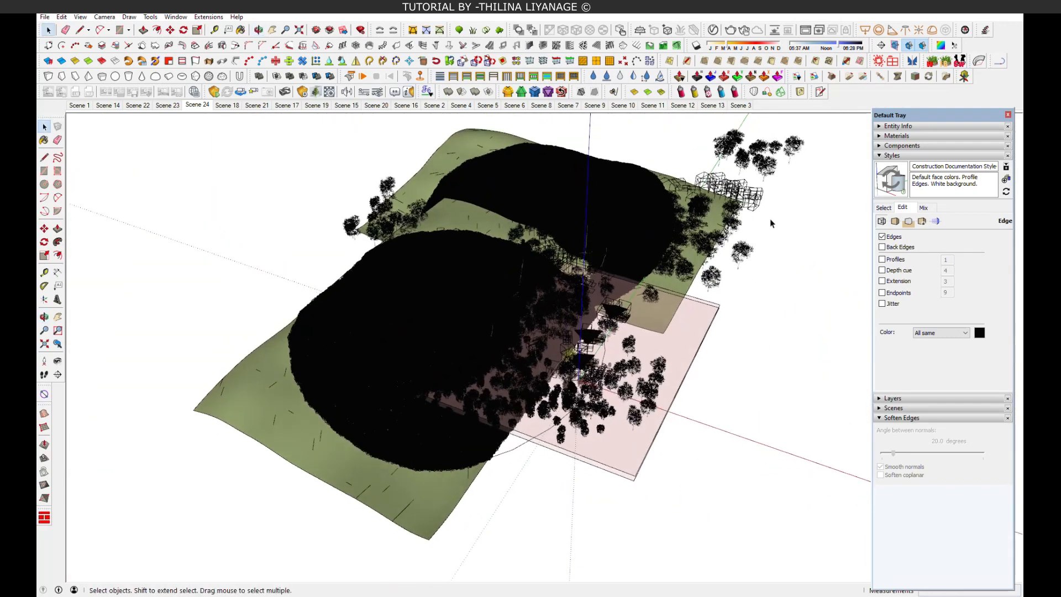
- Open the nested groups of outlying proxy trees behind the terrain and pick a single tree to copy
{"action": "left_click", "coordinate": [768, 171]}
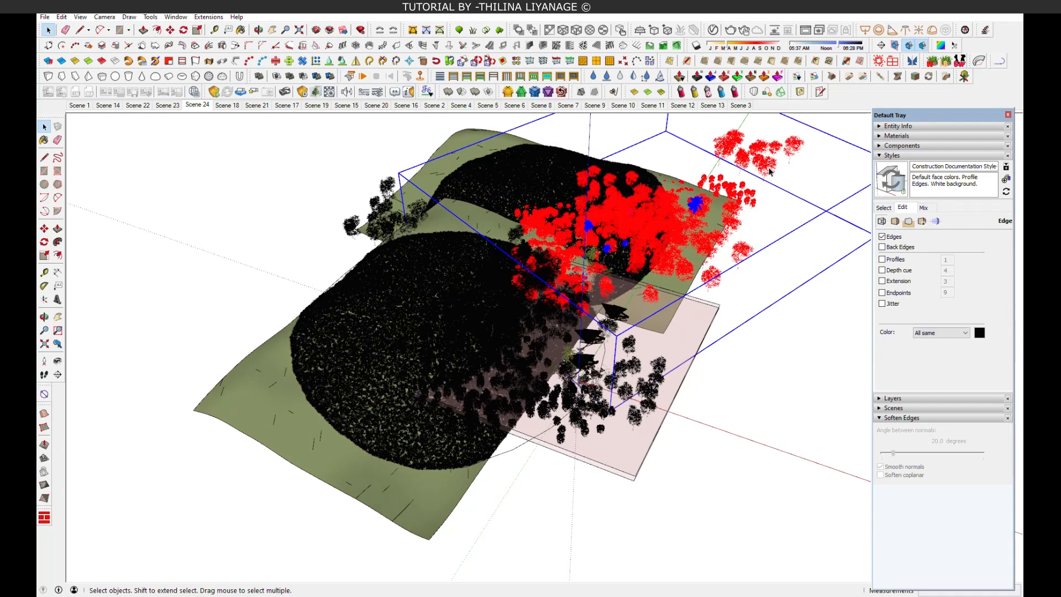
{"action": "double_click", "coordinate": [768, 172]}
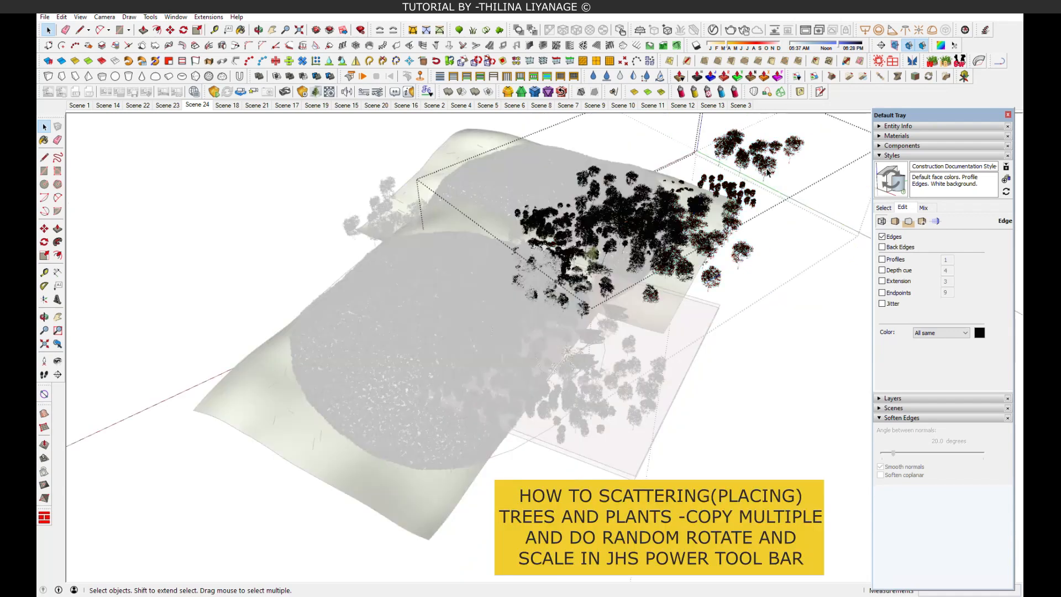
{"action": "left_click", "coordinate": [768, 175]}
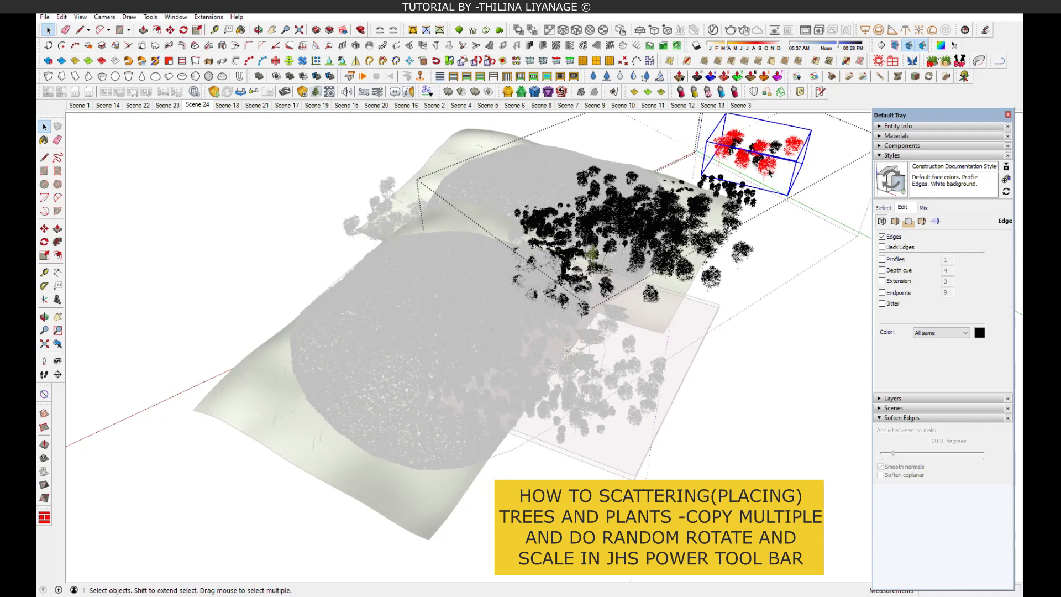
{"action": "double_click", "coordinate": [767, 176]}
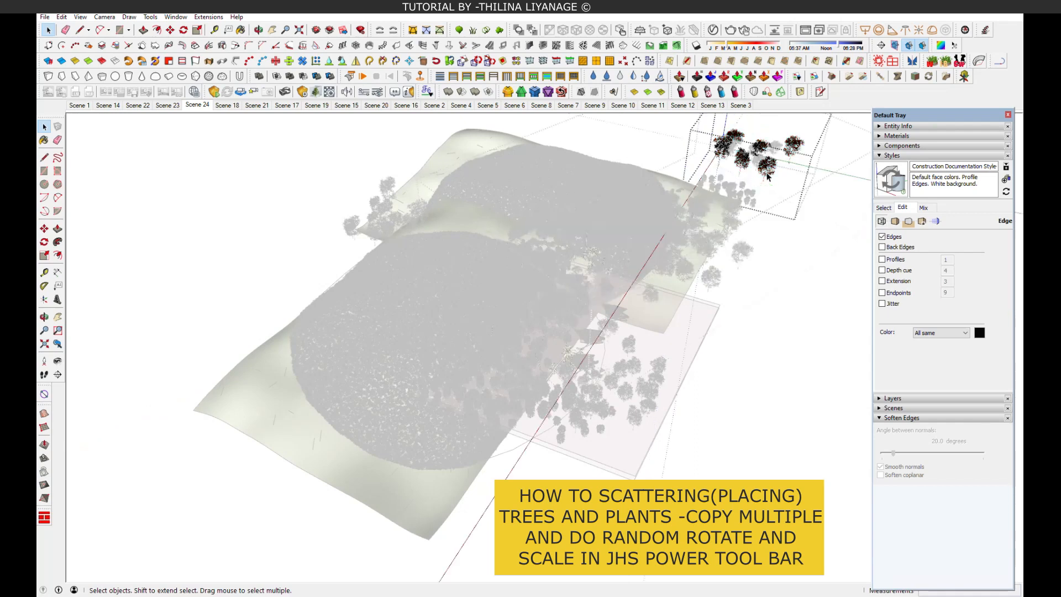
{"action": "left_click", "coordinate": [768, 175]}
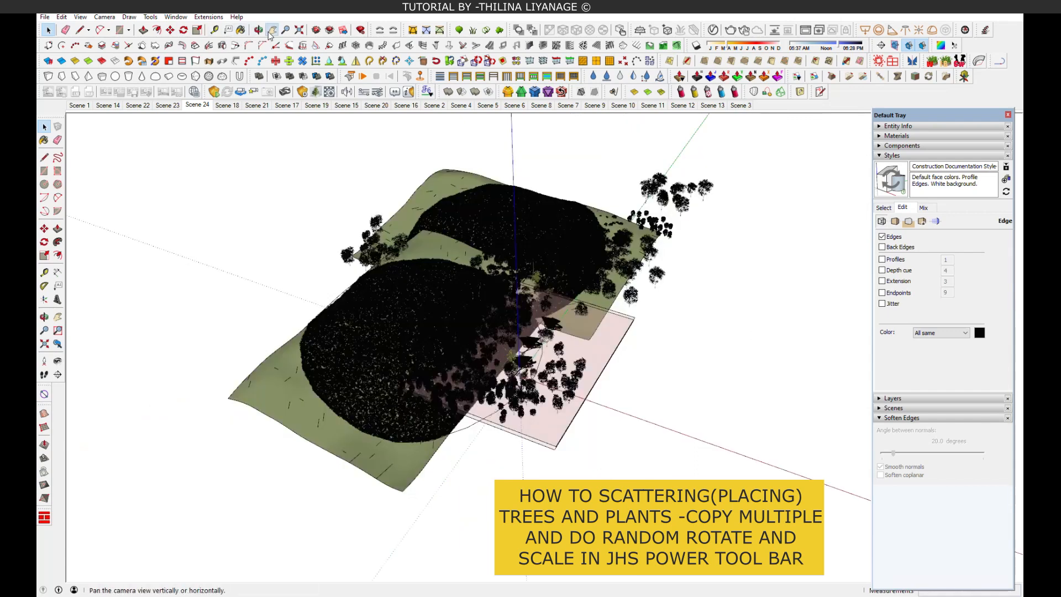
- Draw a rectangle of about 464' by 493' on the empty ground away from the site
{"action": "key", "text": "o"}
{"action": "left_click_drag", "start_coordinate": [225, 244], "coordinate": [723, 348]}
{"action": "middle_click_drag", "start_coordinate": [724, 349], "coordinate": [738, 349]}
{"action": "left_click", "coordinate": [119, 30]}
{"action": "left_click", "coordinate": [431, 290]}
{"action": "left_click", "coordinate": [683, 468]}
{"action": "left_click", "coordinate": [48, 29]}
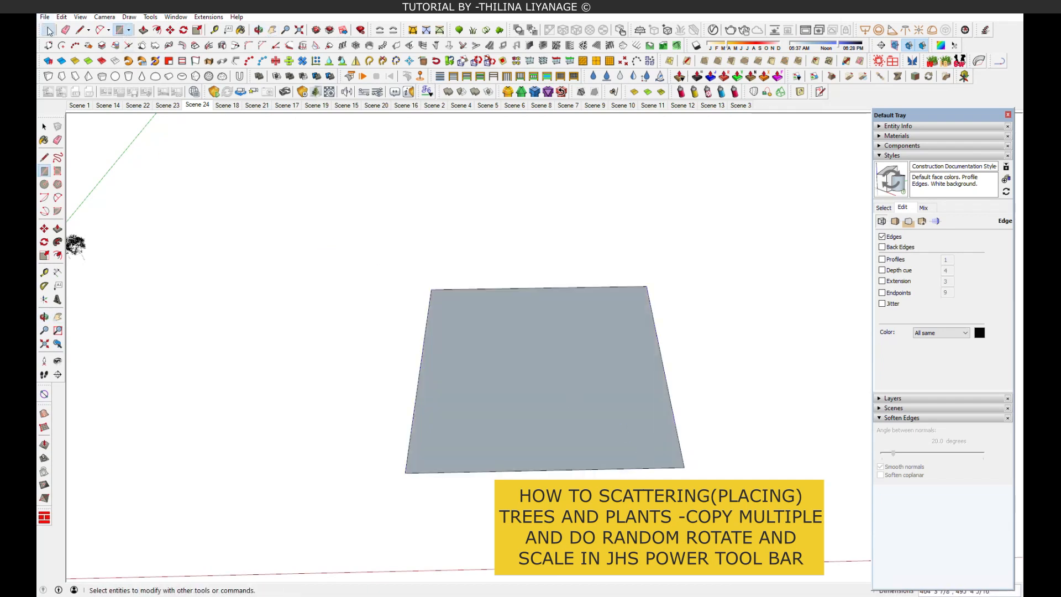
- Paste the proxy tree onto the rectangle and place three irregularly spaced copies of it
{"action": "left_click", "coordinate": [623, 402]}
{"action": "scroll", "coordinate": [589, 425], "scroll_direction": "up", "scroll_amount": 3}
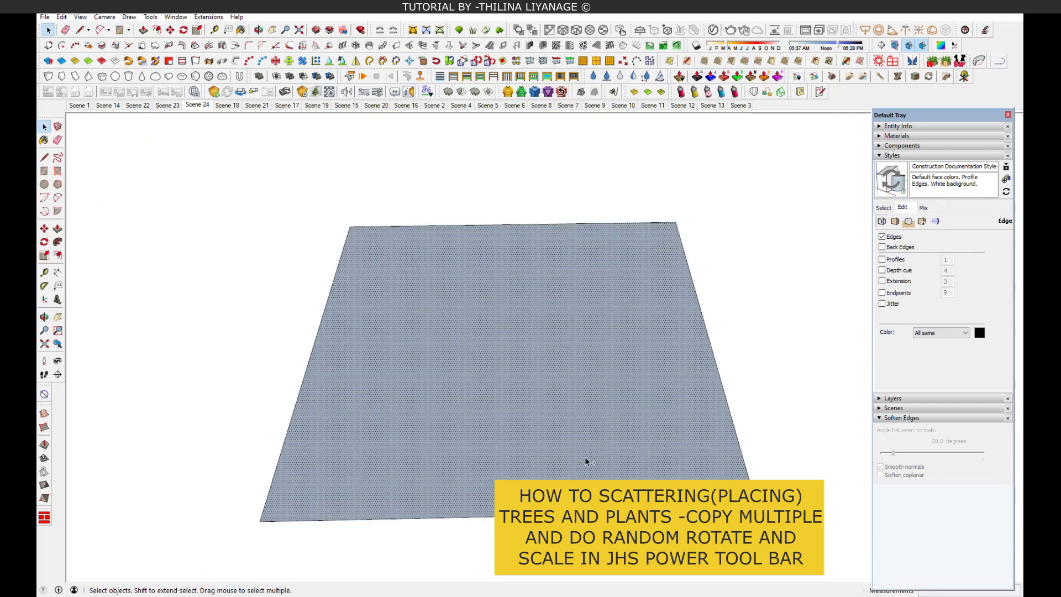
{"action": "key", "text": "ctrl+v"}
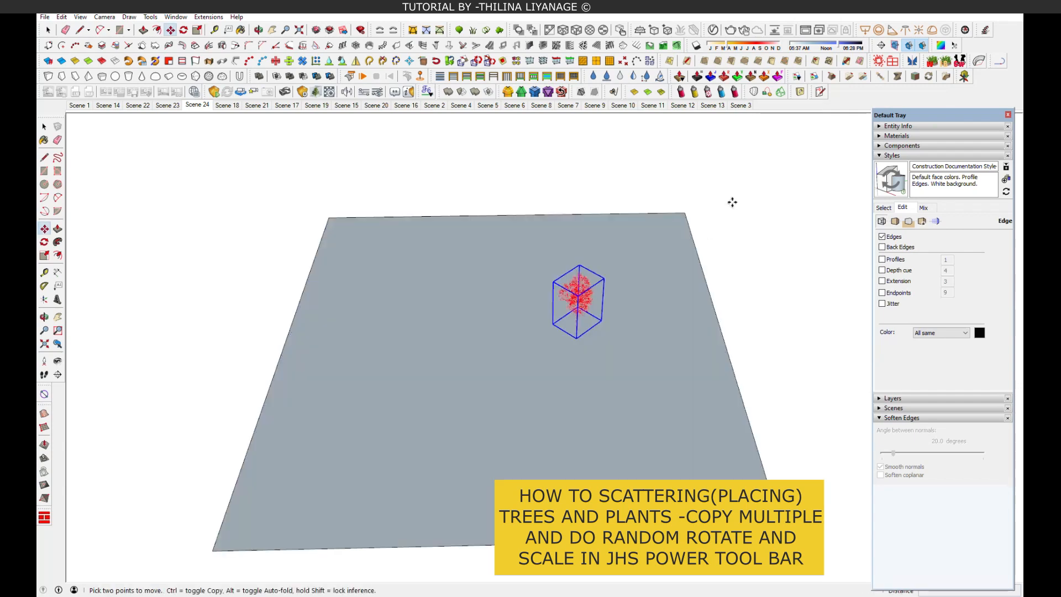
{"action": "scroll", "coordinate": [589, 347], "scroll_direction": "up", "scroll_amount": 3}
{"action": "left_click", "coordinate": [585, 342]}
{"action": "key", "text": "ctrl"}
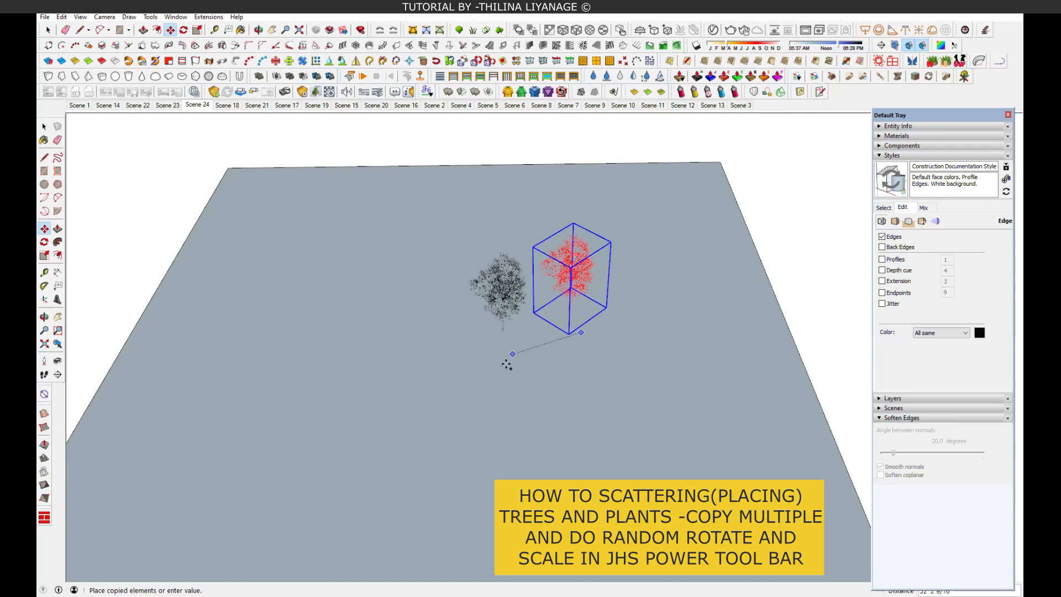
{"action": "scroll", "coordinate": [507, 365], "scroll_direction": "up", "scroll_amount": 4}
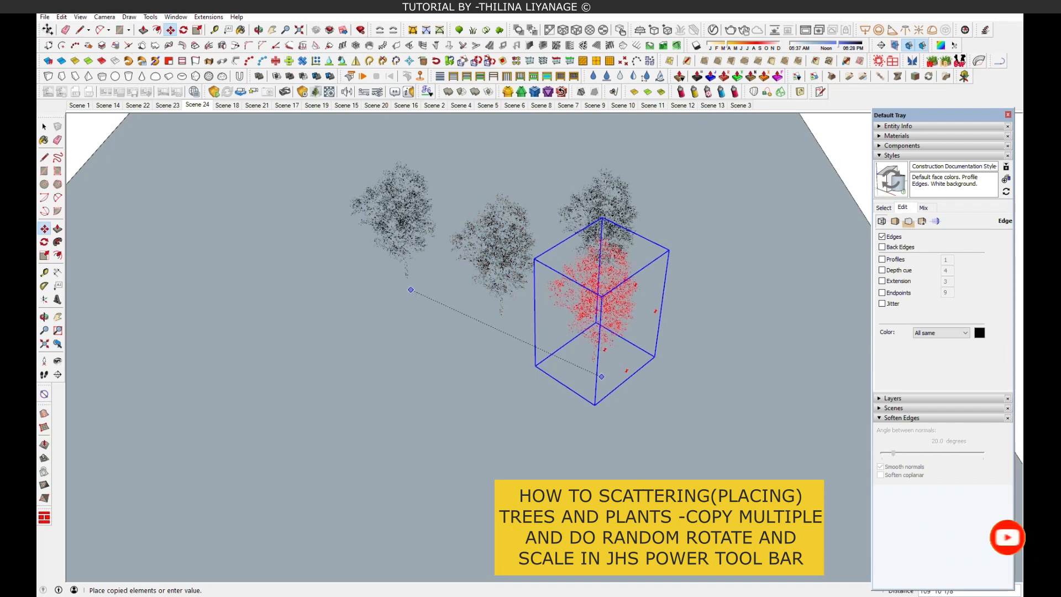
{"action": "key", "text": "Escape"}
{"action": "left_click", "coordinate": [49, 30]}
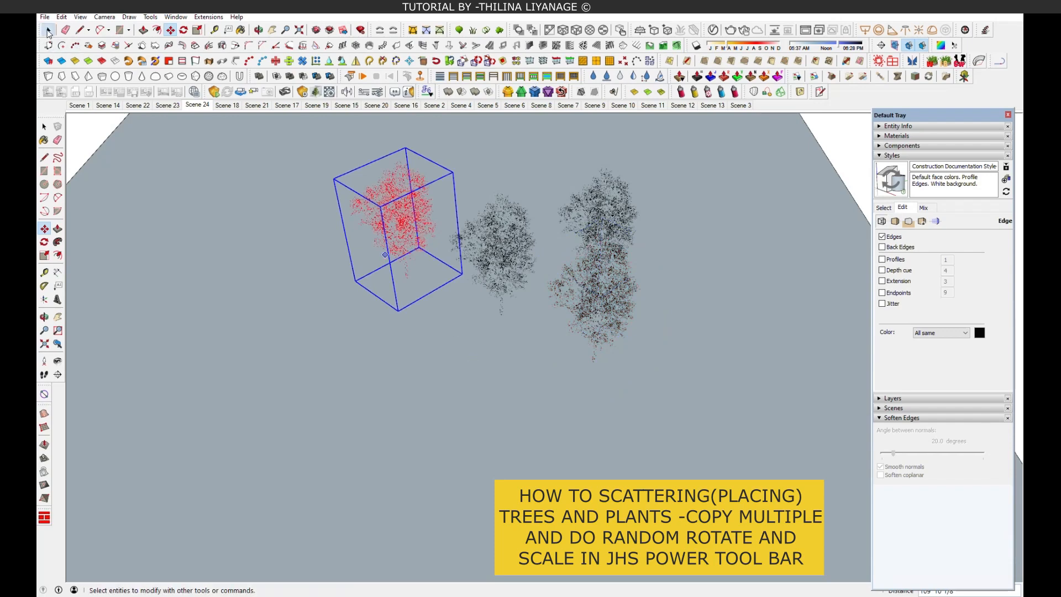
- Select all four trees and apply the JHS Powerbar random scale and rotate command to them
{"action": "left_click", "coordinate": [531, 256], "text": "shift"}
{"action": "left_click", "coordinate": [624, 289], "text": "shift"}
{"action": "left_click", "coordinate": [602, 200], "text": "shift"}
{"action": "middle_click_drag", "start_coordinate": [693, 364], "coordinate": [694, 367]}
{"action": "left_click", "coordinate": [695, 369]}
{"action": "left_click_drag", "start_coordinate": [333, 153], "coordinate": [702, 428]}
{"action": "left_click", "coordinate": [494, 63]}
{"action": "left_click", "coordinate": [493, 62]}
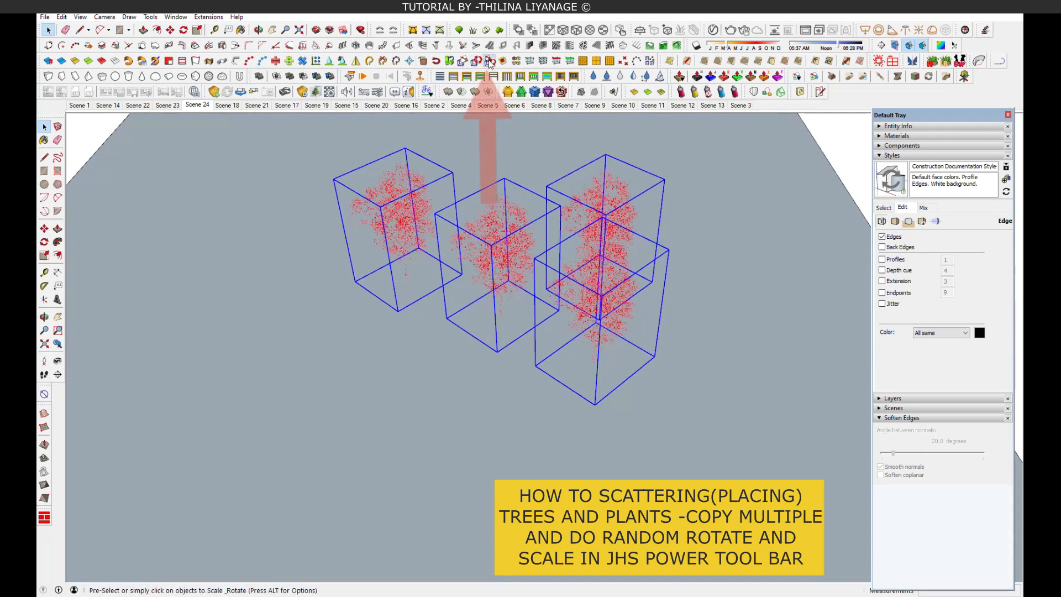
- Copy the four randomized trees as a set to the empty area in front of them
{"action": "middle_click_drag", "start_coordinate": [628, 310], "coordinate": [621, 276]}
{"action": "left_click", "coordinate": [170, 30]}
{"action": "left_click", "coordinate": [629, 403]}
{"action": "key", "text": "ctrl"}
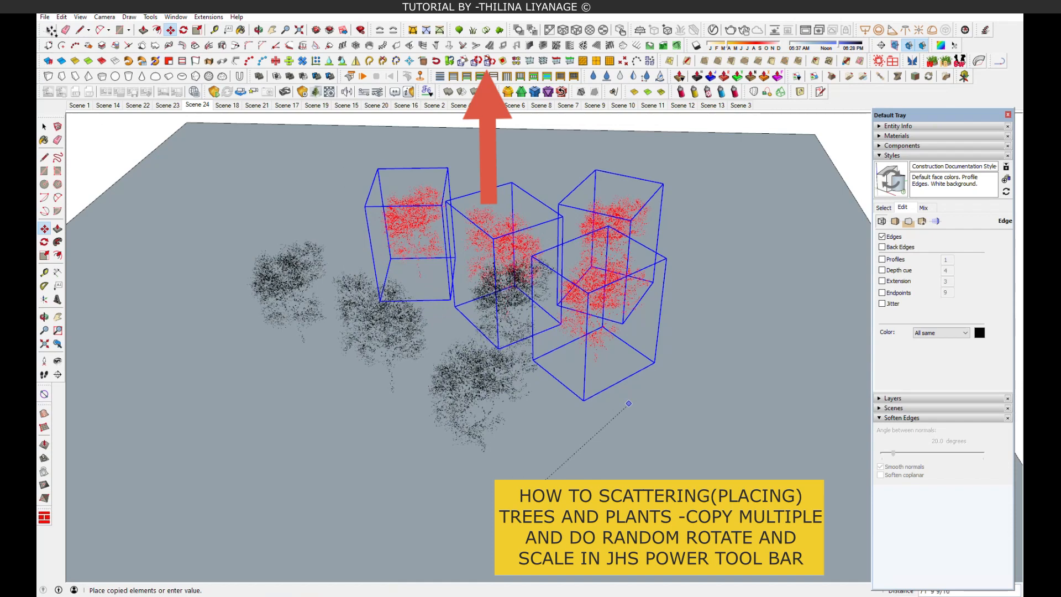
{"action": "left_click", "coordinate": [548, 343]}
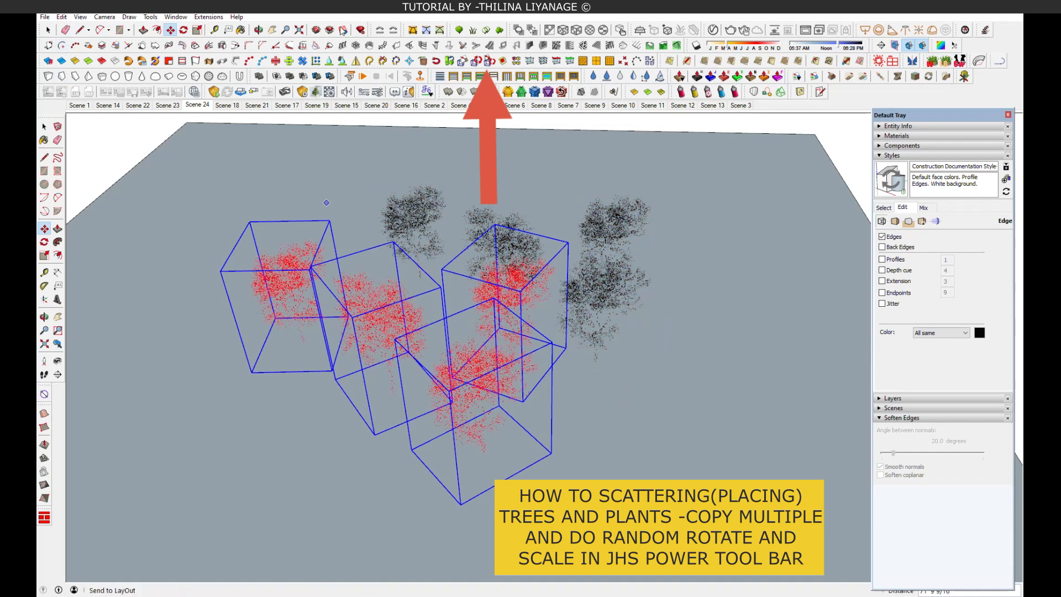
- Select all eight randomized trees on the rectangle and make them into one group
{"action": "middle_click_drag", "start_coordinate": [564, 410], "coordinate": [558, 390]}
{"action": "left_click", "coordinate": [49, 30]}
{"action": "left_click_drag", "start_coordinate": [198, 167], "coordinate": [678, 460]}
{"action": "right_click", "coordinate": [620, 249]}
{"action": "left_click", "coordinate": [666, 146]}
{"action": "right_click", "coordinate": [615, 230]}
{"action": "left_click", "coordinate": [663, 148]}
- Copy the tree group about 130' across the rectangle so its trees overlap the originals, and clear the selection
{"action": "left_click", "coordinate": [170, 30]}
{"action": "scroll", "coordinate": [501, 448], "scroll_direction": "down", "scroll_amount": 2}
{"action": "left_click", "coordinate": [563, 460]}
{"action": "key", "text": "ctrl"}
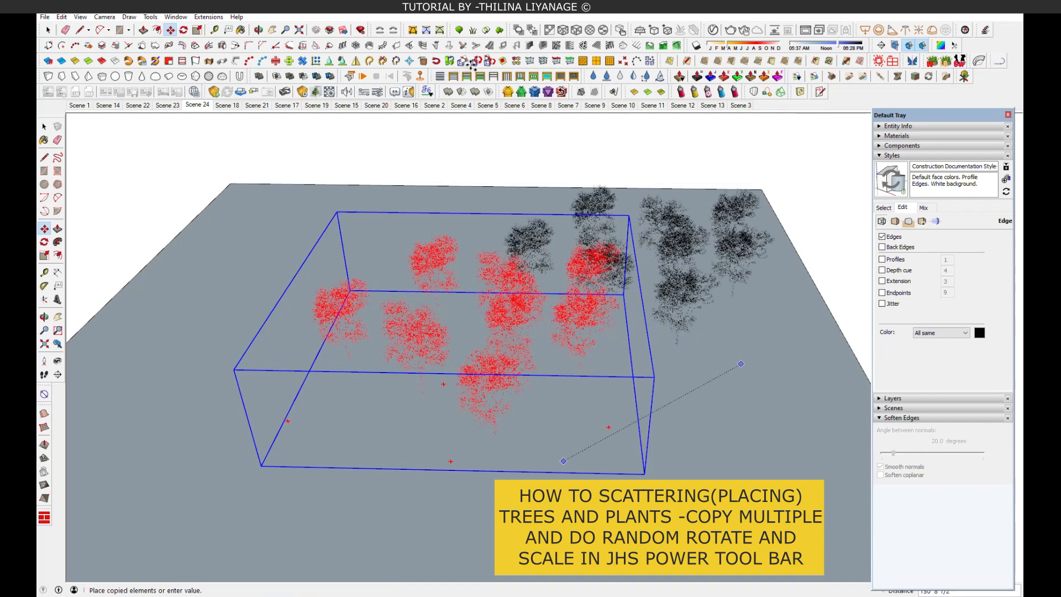
{"action": "key", "text": "Return"}
{"action": "middle_click_drag", "start_coordinate": [638, 389], "coordinate": [671, 295]}
{"action": "left_click", "coordinate": [672, 297]}
{"action": "left_click", "coordinate": [671, 323]}
{"action": "left_click", "coordinate": [48, 34]}
{"action": "left_click", "coordinate": [429, 174]}
- Turn off edges in the style's edge settings and inspect the houses and palms on the main site
{"action": "middle_click_drag", "start_coordinate": [531, 232], "coordinate": [629, 302]}
{"action": "scroll", "coordinate": [602, 399], "scroll_direction": "down", "scroll_amount": 6}
{"action": "scroll", "coordinate": [602, 399], "scroll_direction": "down", "scroll_amount": 5}
{"action": "middle_click_drag", "start_coordinate": [685, 350], "coordinate": [230, 194]}
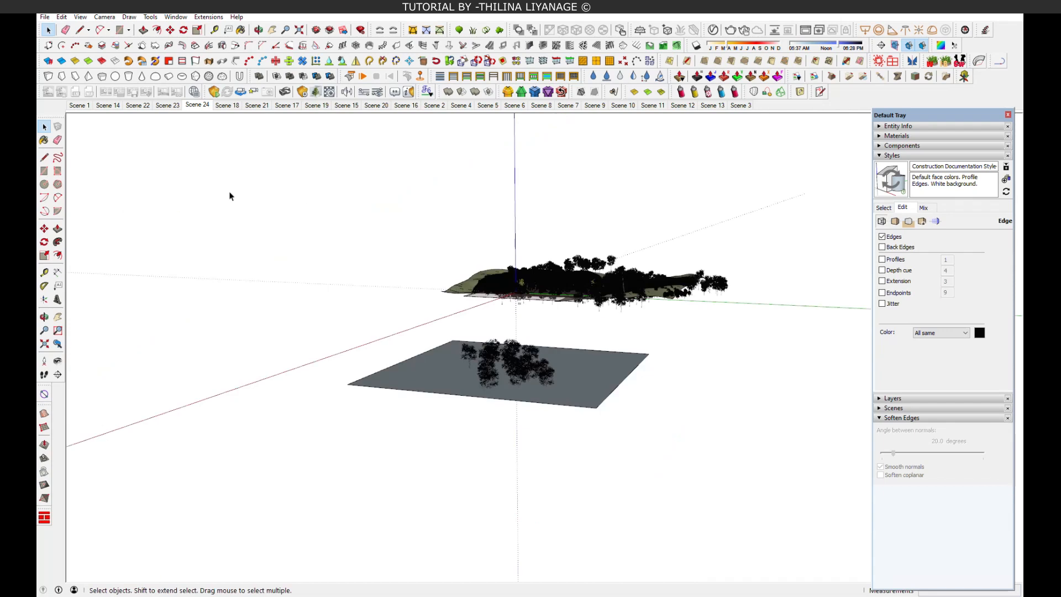
{"action": "scroll", "coordinate": [246, 193], "scroll_direction": "up", "scroll_amount": 1}
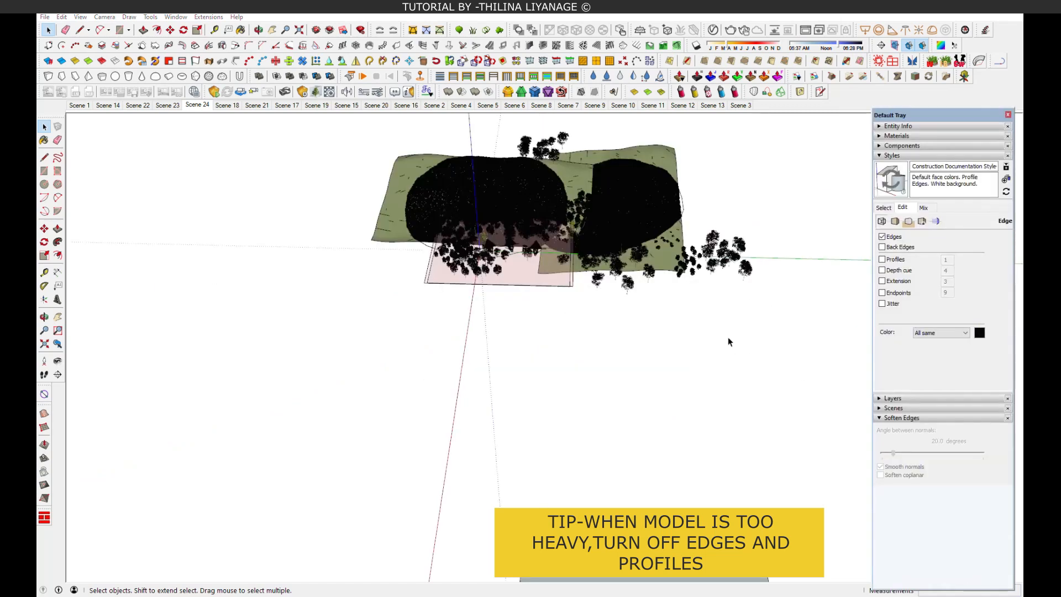
{"action": "left_click", "coordinate": [881, 236]}
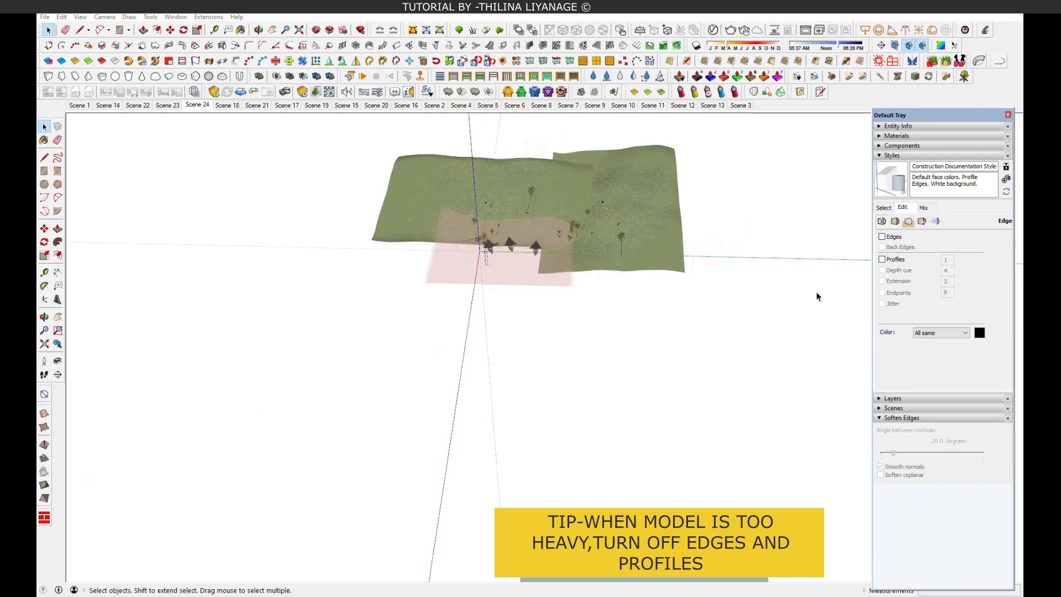
{"action": "left_click", "coordinate": [270, 29]}
{"action": "left_click_drag", "start_coordinate": [529, 342], "coordinate": [556, 496]}
{"action": "scroll", "coordinate": [555, 492], "scroll_direction": "up", "scroll_amount": 10}
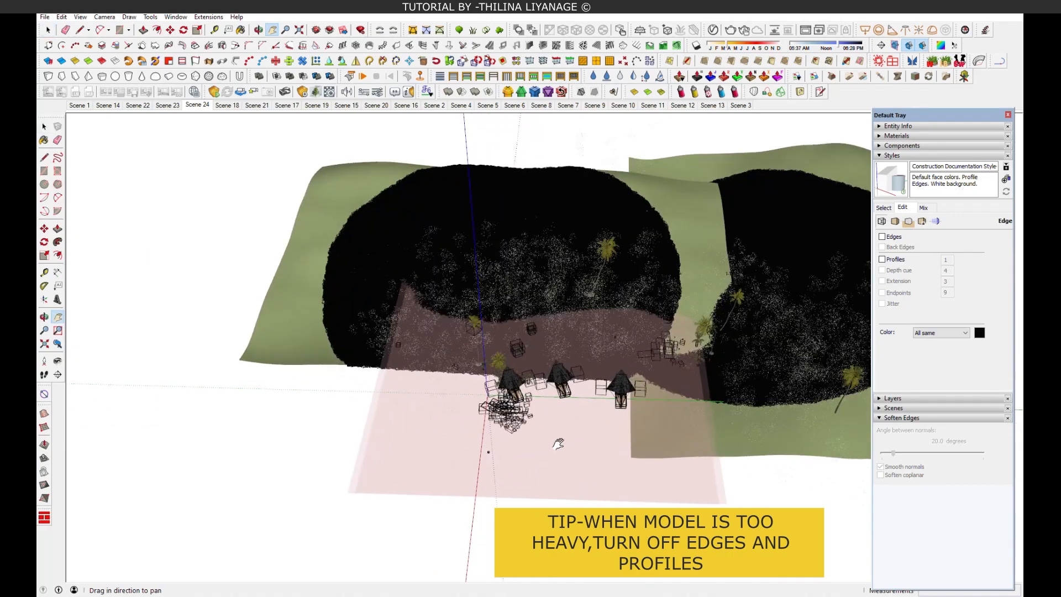
{"action": "scroll", "coordinate": [556, 418], "scroll_direction": "up", "scroll_amount": 10}
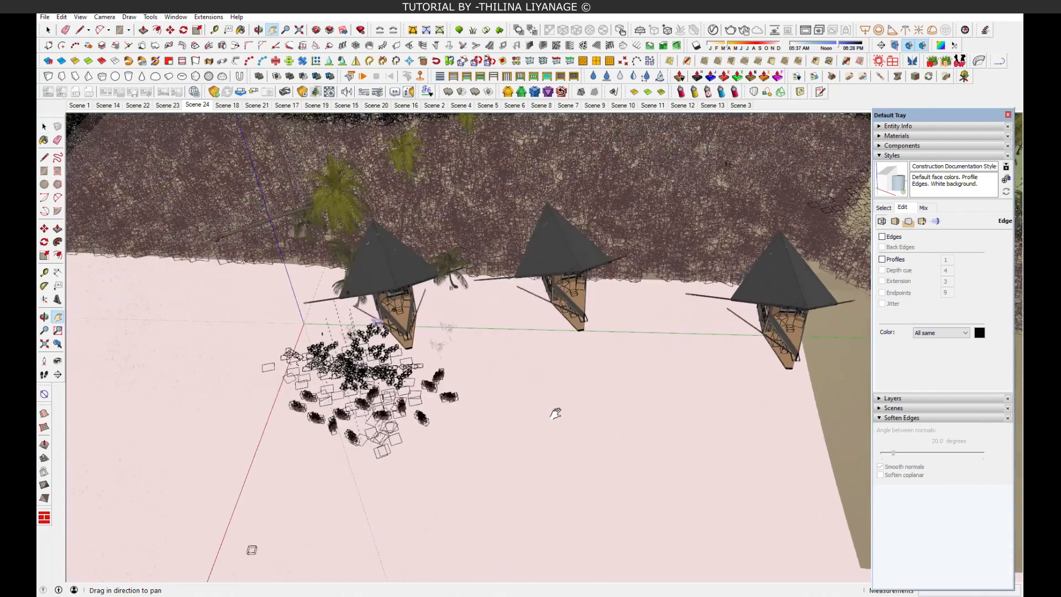
{"action": "middle_click_drag", "start_coordinate": [468, 378], "coordinate": [755, 542]}
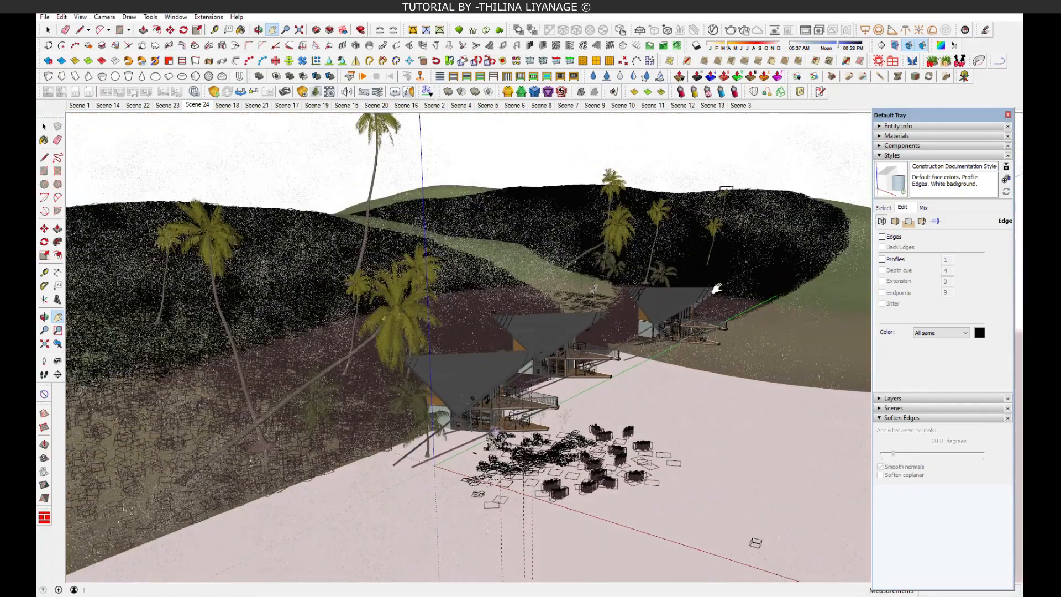
{"action": "left_click_drag", "start_coordinate": [347, 365], "coordinate": [616, 280]}
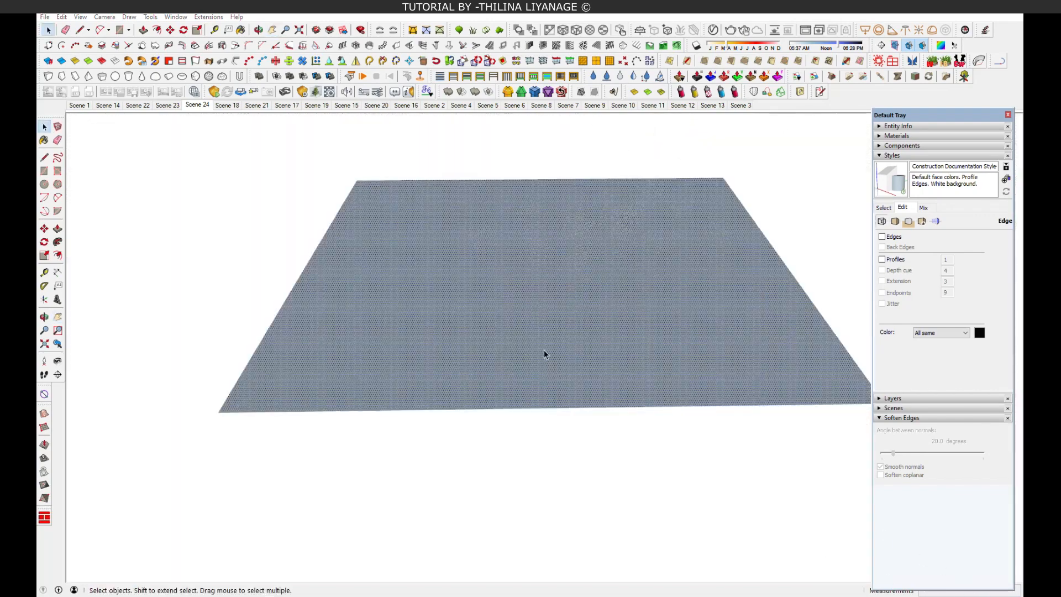
- Open the Fur settings for the selected rectangle face and choose co1bui as the component to scatter
{"action": "scroll", "coordinate": [544, 352], "scroll_direction": "down", "scroll_amount": 2}
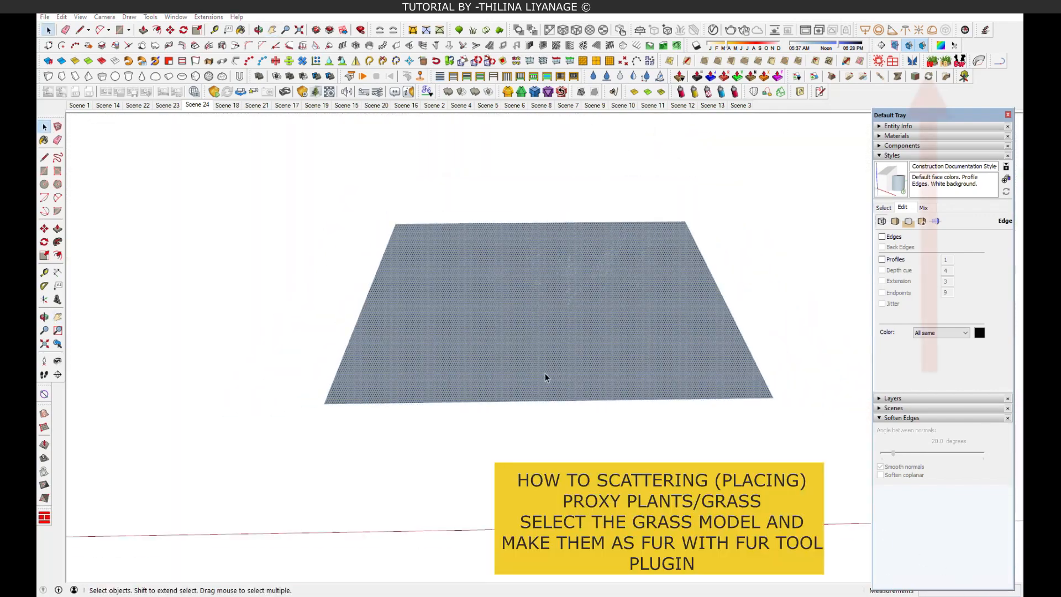
{"action": "middle_click_drag", "start_coordinate": [545, 373], "coordinate": [543, 403]}
{"action": "scroll", "coordinate": [543, 400], "scroll_direction": "up", "scroll_amount": 3}
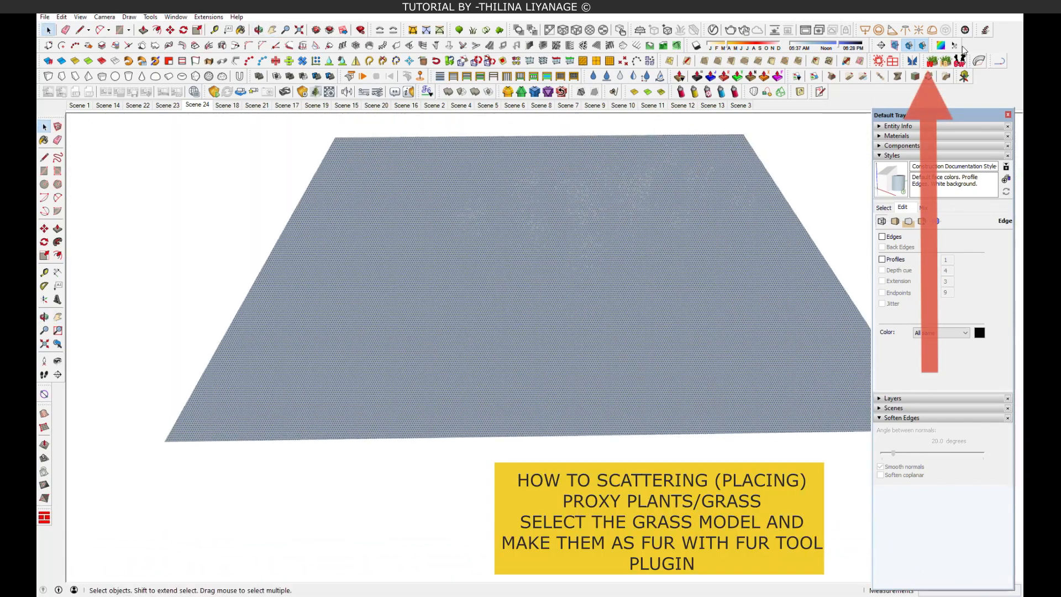
{"action": "left_click", "coordinate": [933, 61]}
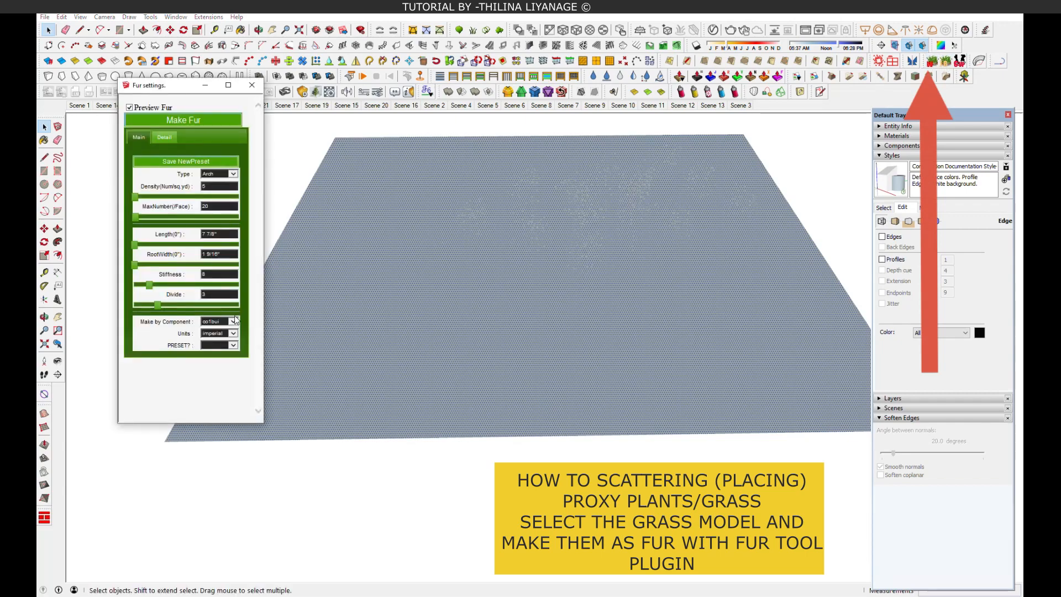
{"action": "left_click", "coordinate": [234, 321]}
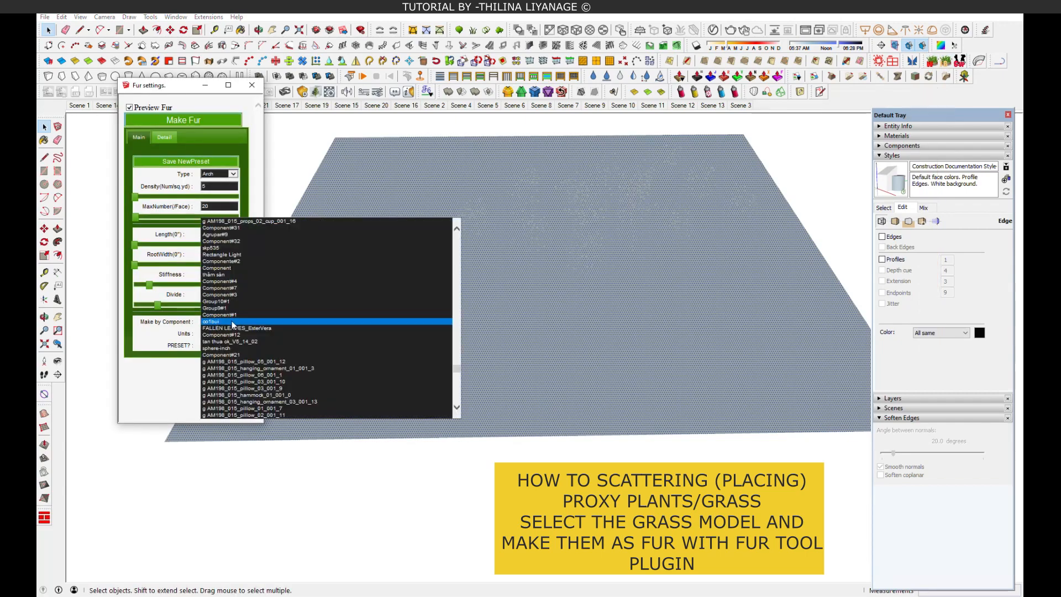
{"action": "left_click", "coordinate": [227, 322]}
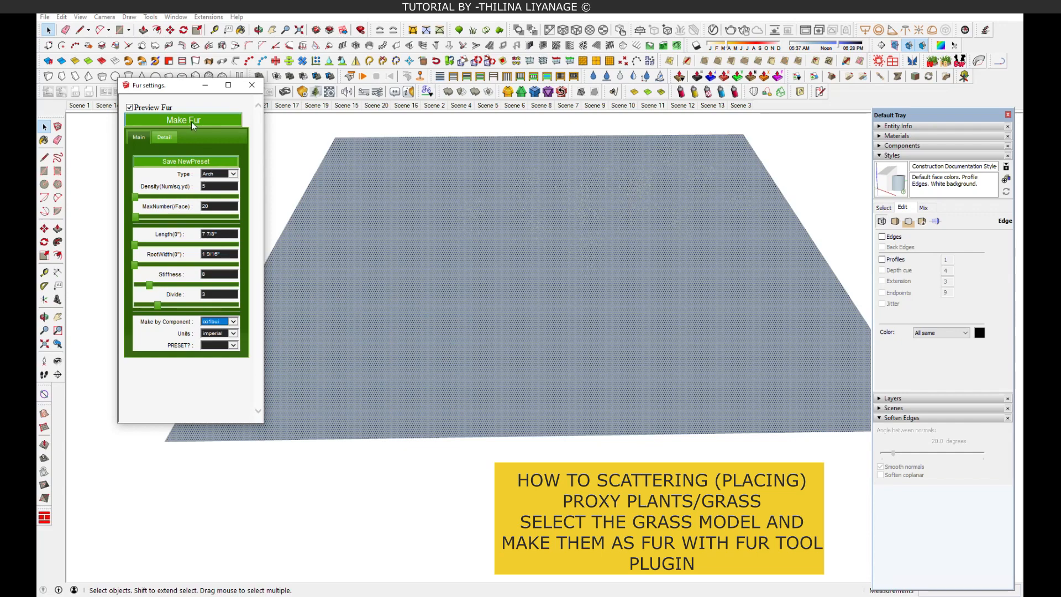
- Reverse the rectangle's face and scatter the plant component over it with Make Fur
{"action": "right_click", "coordinate": [412, 393]}
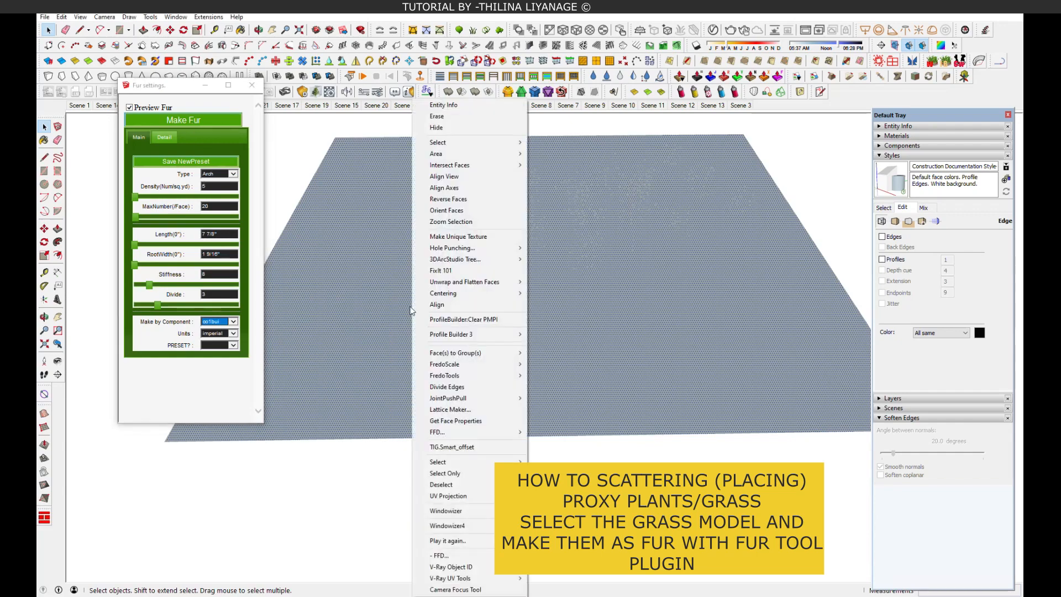
{"action": "left_click", "coordinate": [448, 199]}
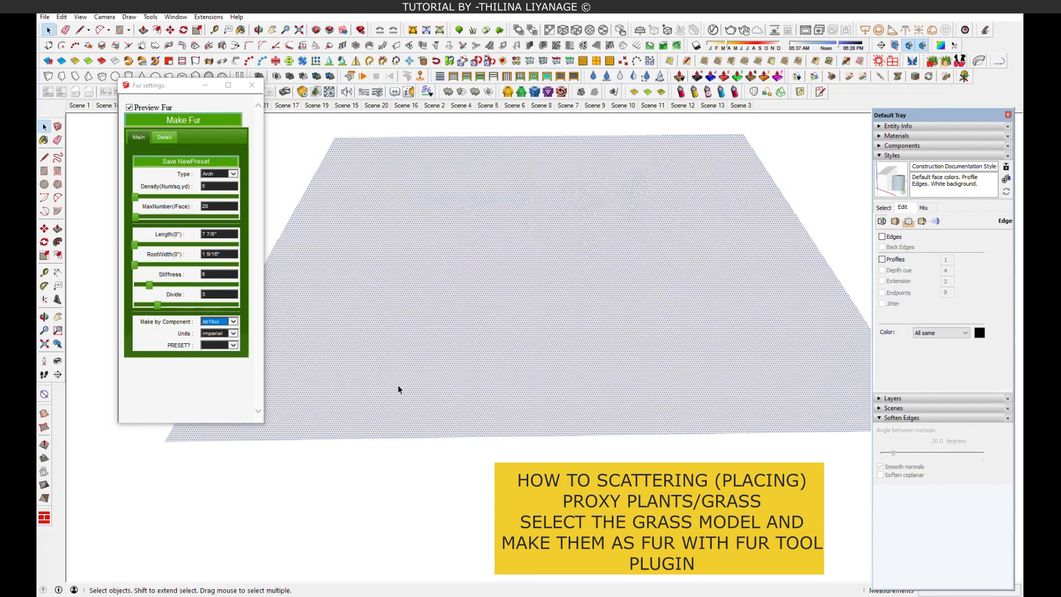
{"action": "left_click", "coordinate": [187, 121]}
- Turn edges back on in the style and run Make Fur two more times to thicken the planting
{"action": "left_click", "coordinate": [883, 237]}
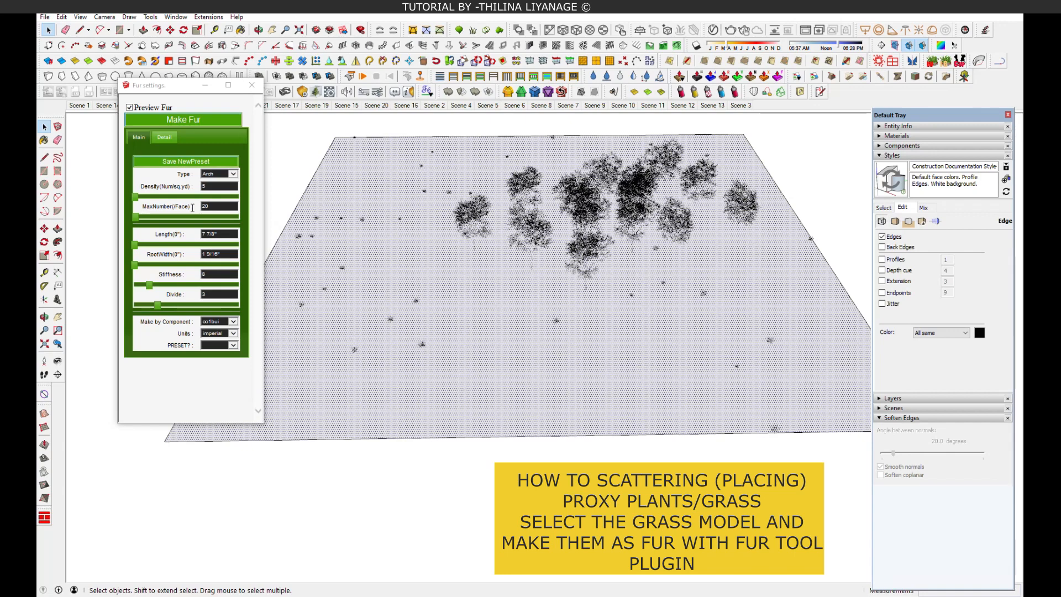
{"action": "left_click", "coordinate": [209, 122]}
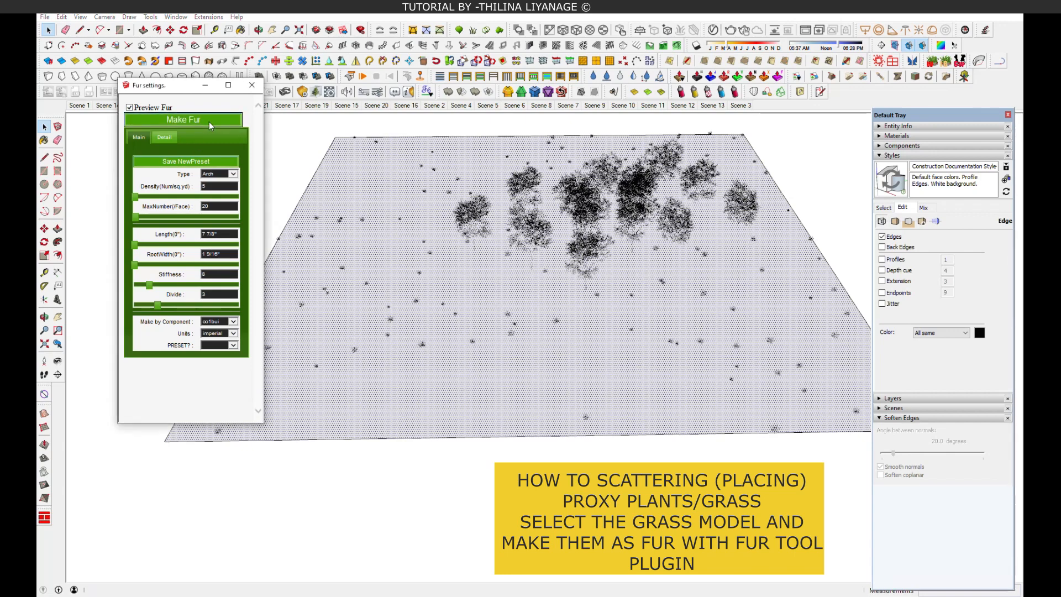
{"action": "left_click", "coordinate": [209, 121]}
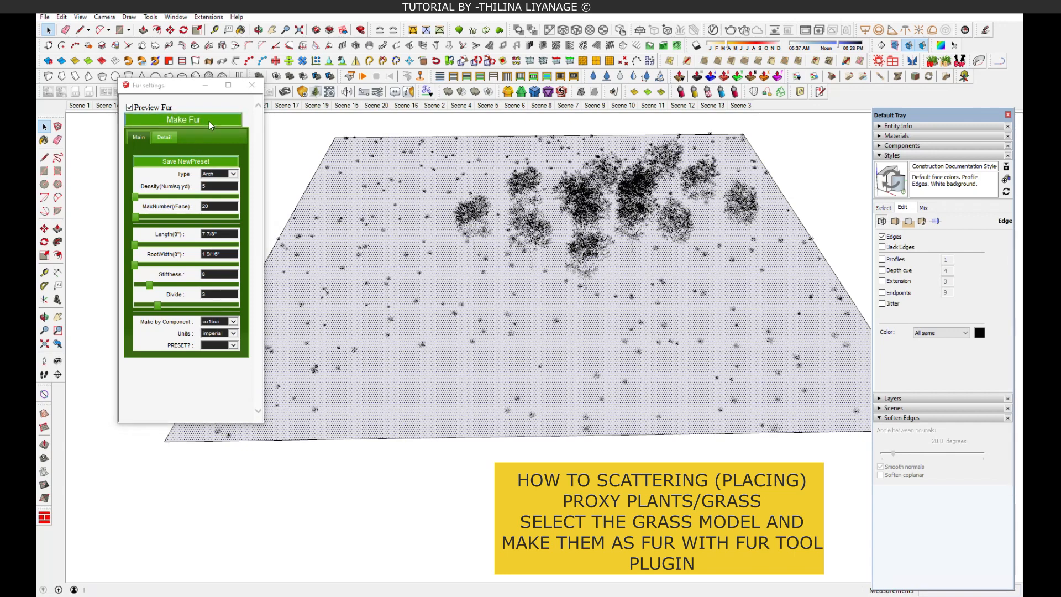
- Set the fur density to 10 per sq. yd, run Make Fur again and close the Fur settings
{"action": "middle_click_drag", "start_coordinate": [584, 316], "coordinate": [587, 243]}
{"action": "scroll", "coordinate": [588, 316], "scroll_direction": "up", "scroll_amount": 5}
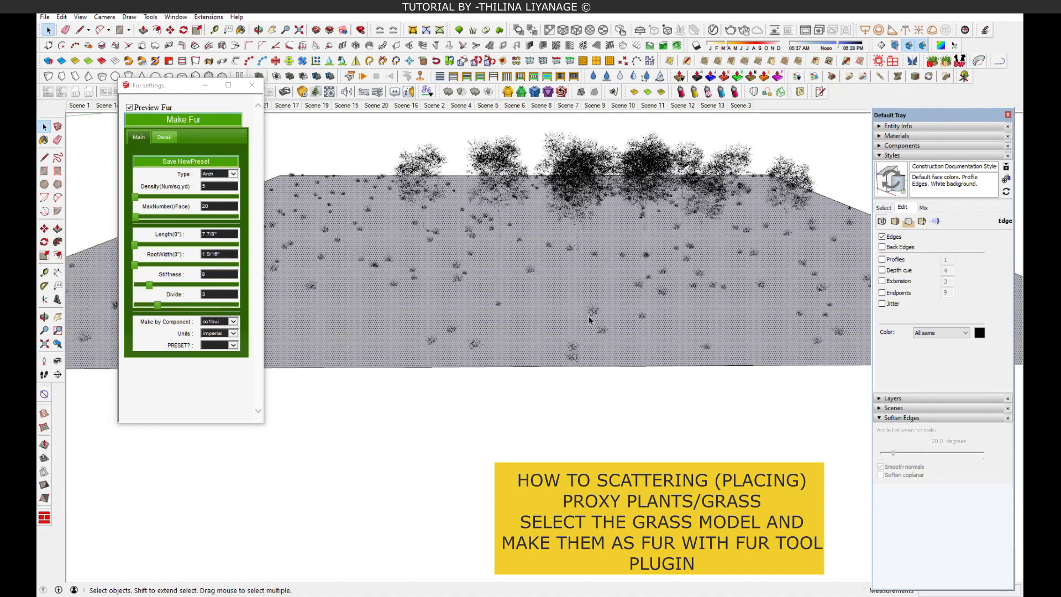
{"action": "mouse_move", "coordinate": [584, 331]}
{"action": "middle_mouse_down"}
{"action": "mouse_move", "coordinate": [575, 277]}
{"action": "mouse_move", "coordinate": [581, 331]}
{"action": "middle_mouse_up"}
{"action": "double_click", "coordinate": [214, 187]}
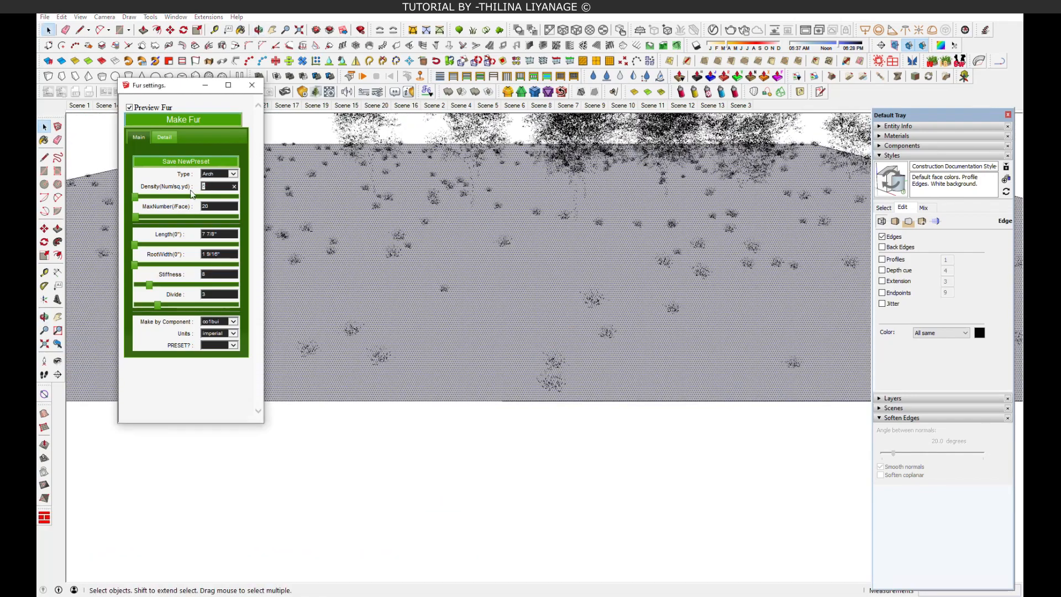
{"action": "left_click", "coordinate": [209, 126]}
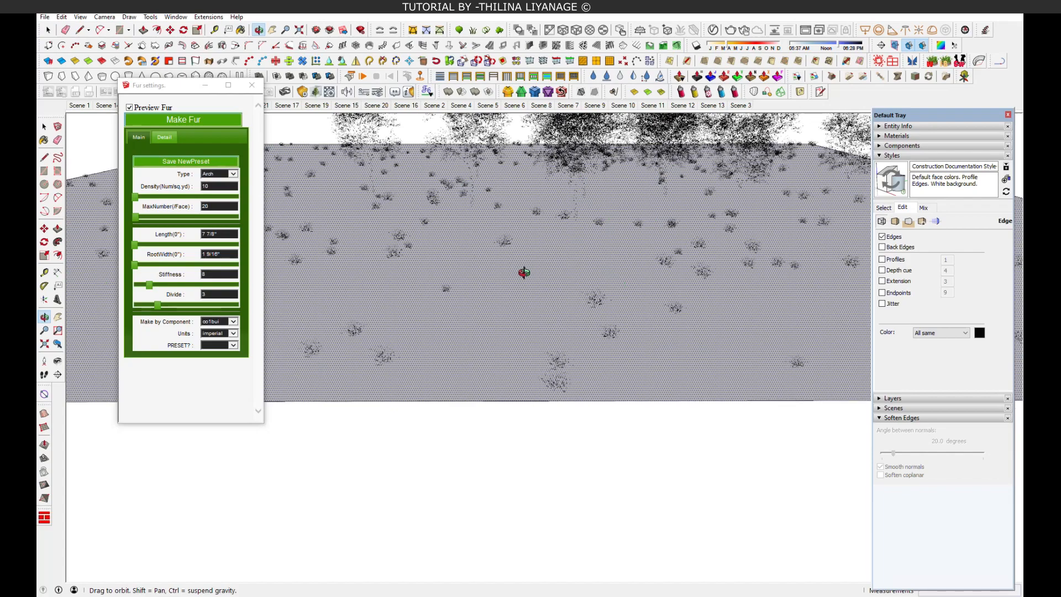
{"action": "scroll", "coordinate": [526, 279], "scroll_direction": "down", "scroll_amount": 4}
{"action": "middle_click_drag", "start_coordinate": [563, 296], "coordinate": [574, 425]}
{"action": "scroll", "coordinate": [595, 406], "scroll_direction": "down", "scroll_amount": 4}
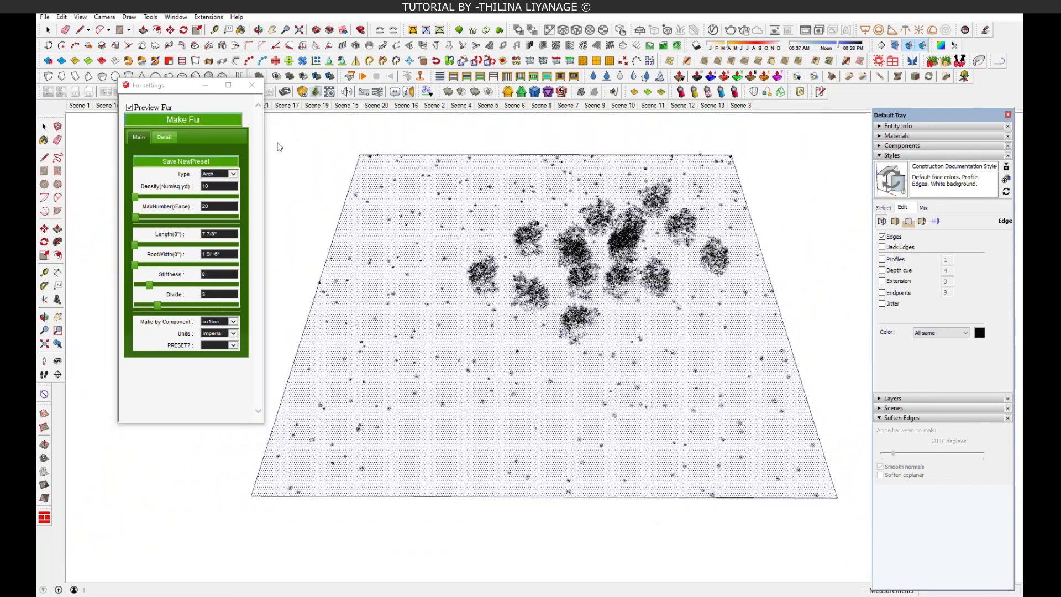
{"action": "left_click", "coordinate": [251, 85]}
- Select the whole practice rectangle with its trees and scattered plants and delete it
{"action": "scroll", "coordinate": [329, 191], "scroll_direction": "down", "scroll_amount": 2}
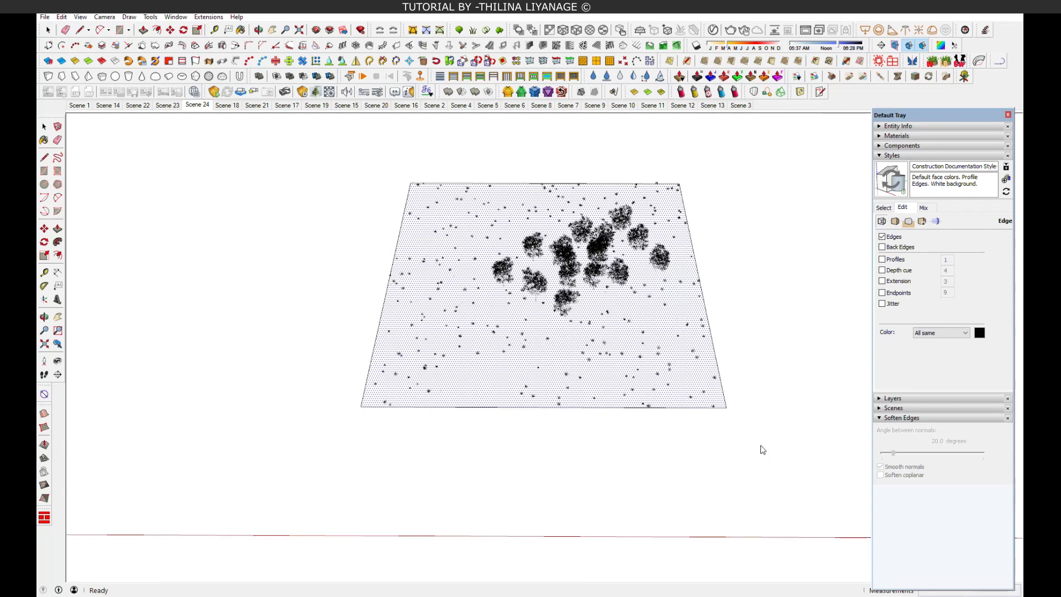
{"action": "middle_click_drag", "start_coordinate": [655, 397], "coordinate": [309, 342]}
{"action": "left_click", "coordinate": [48, 30]}
{"action": "left_click_drag", "start_coordinate": [273, 195], "coordinate": [690, 487]}
{"action": "key", "text": "Delete"}
- Return to the A-frame houses to examine the planted site up close, and restore the Scene 24 view
{"action": "middle_click_drag", "start_coordinate": [336, 281], "coordinate": [436, 239]}
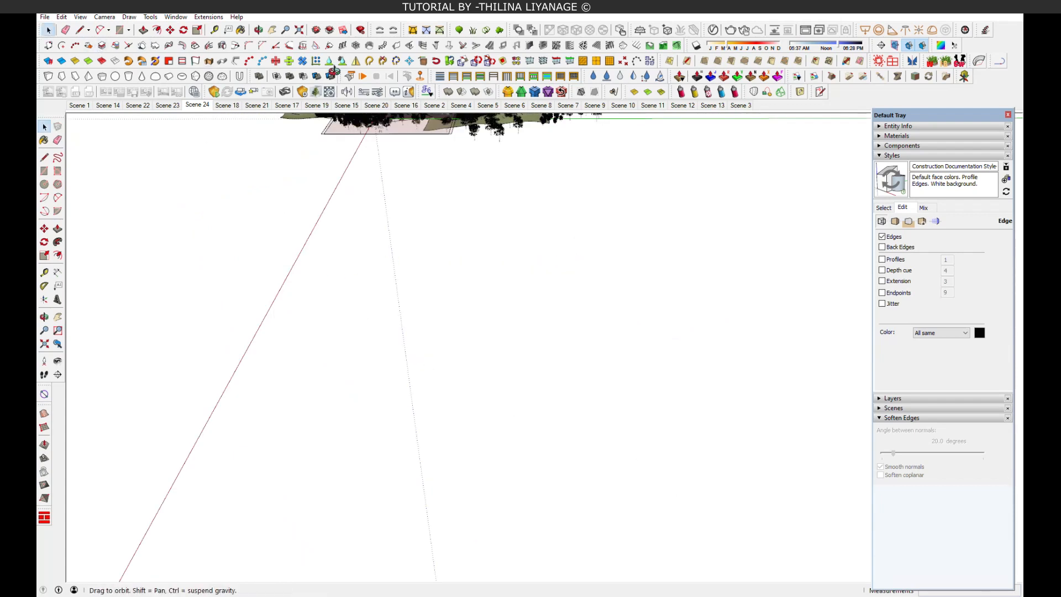
{"action": "left_click", "coordinate": [273, 31]}
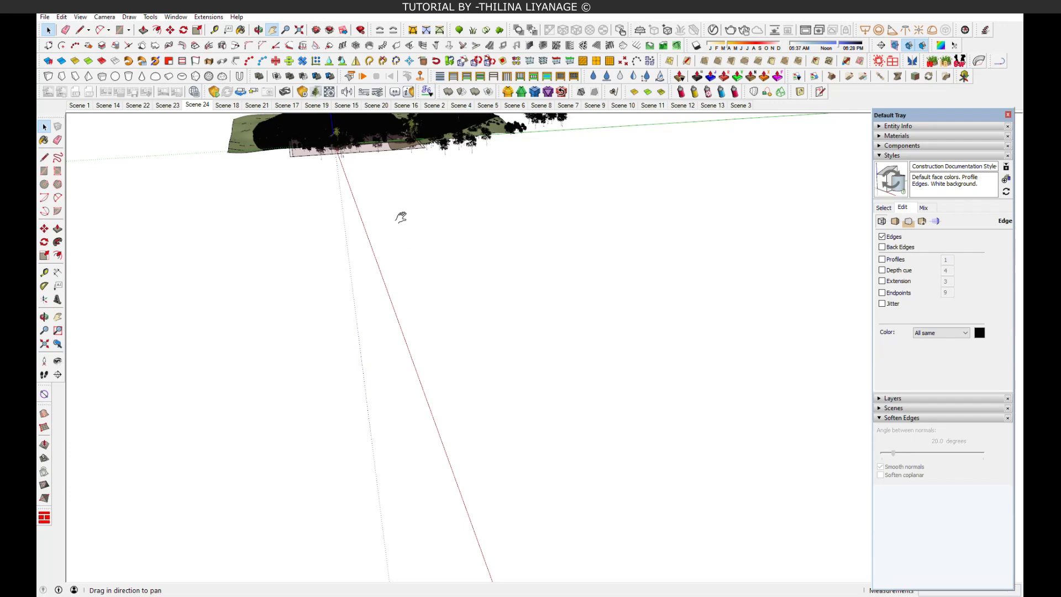
{"action": "left_click_drag", "start_coordinate": [393, 211], "coordinate": [535, 385]}
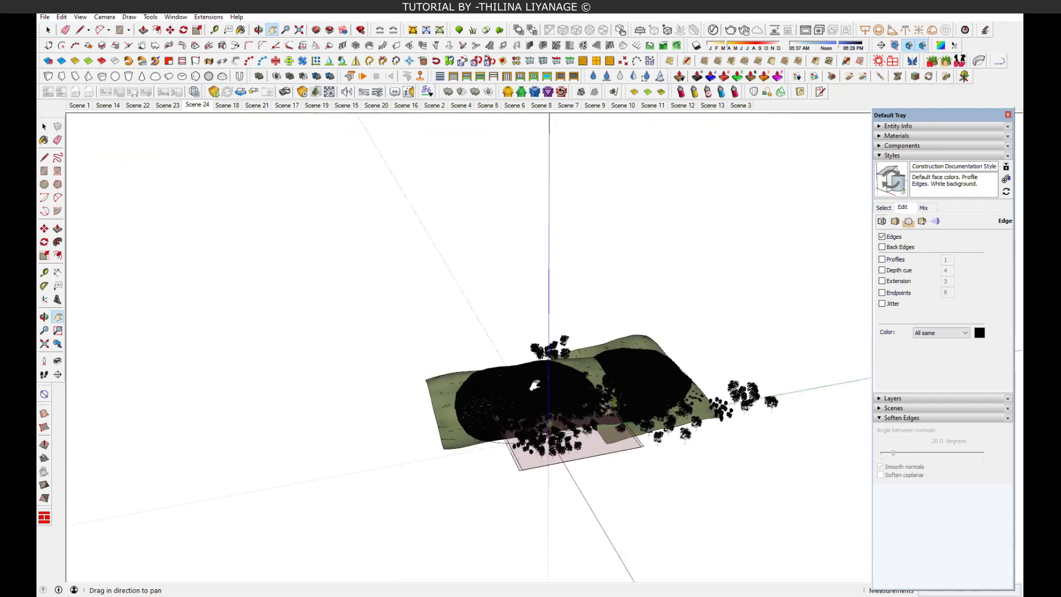
{"action": "scroll", "coordinate": [557, 451], "scroll_direction": "up", "scroll_amount": 10}
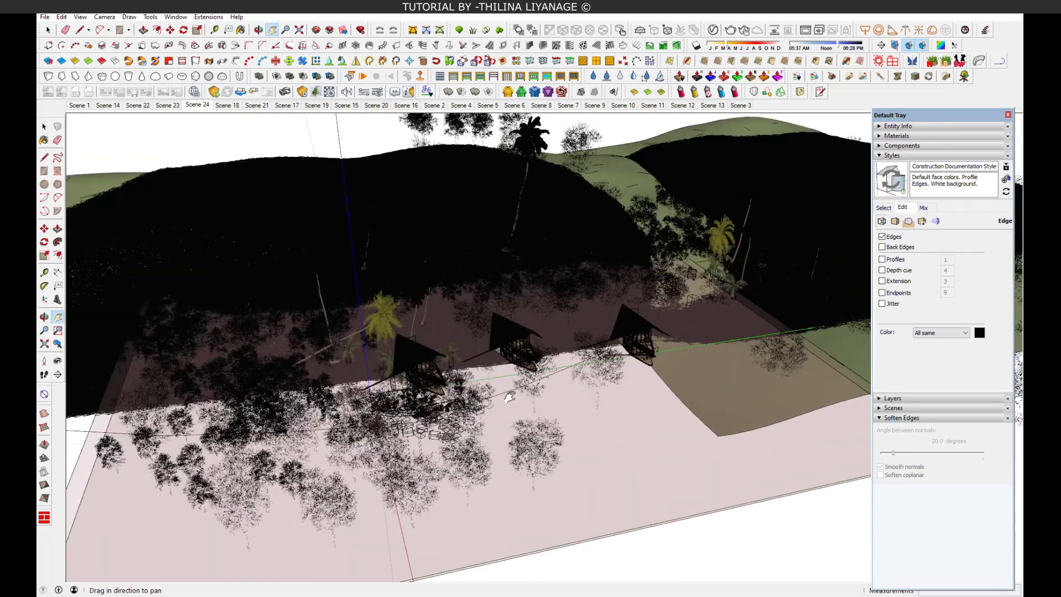
{"action": "scroll", "coordinate": [509, 397], "scroll_direction": "up", "scroll_amount": 2}
{"action": "middle_click_drag", "start_coordinate": [508, 396], "coordinate": [388, 410]}
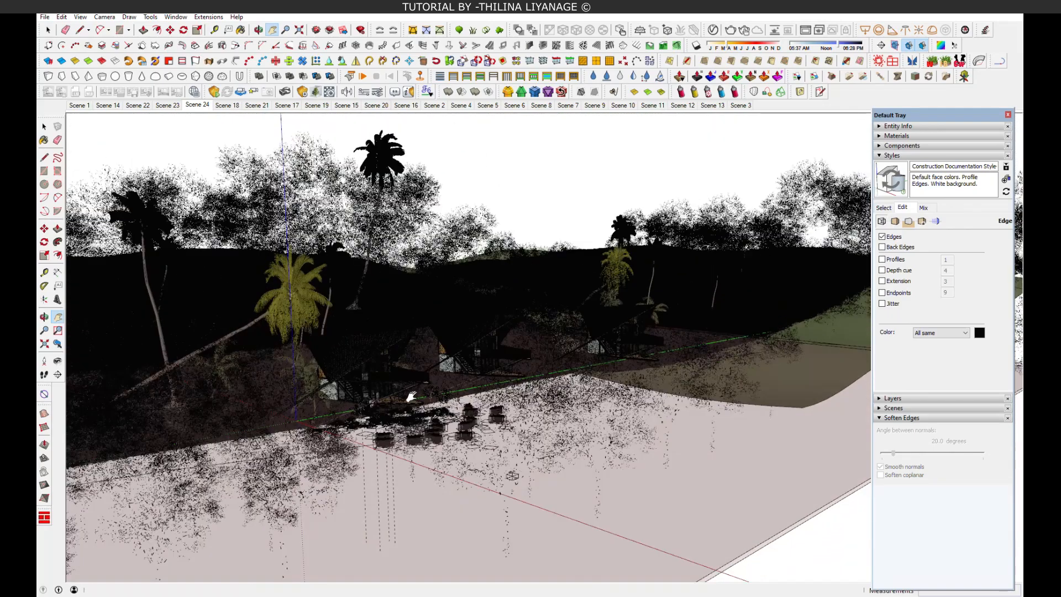
{"action": "scroll", "coordinate": [388, 410], "scroll_direction": "up", "scroll_amount": 2}
{"action": "scroll", "coordinate": [389, 410], "scroll_direction": "up", "scroll_amount": 8}
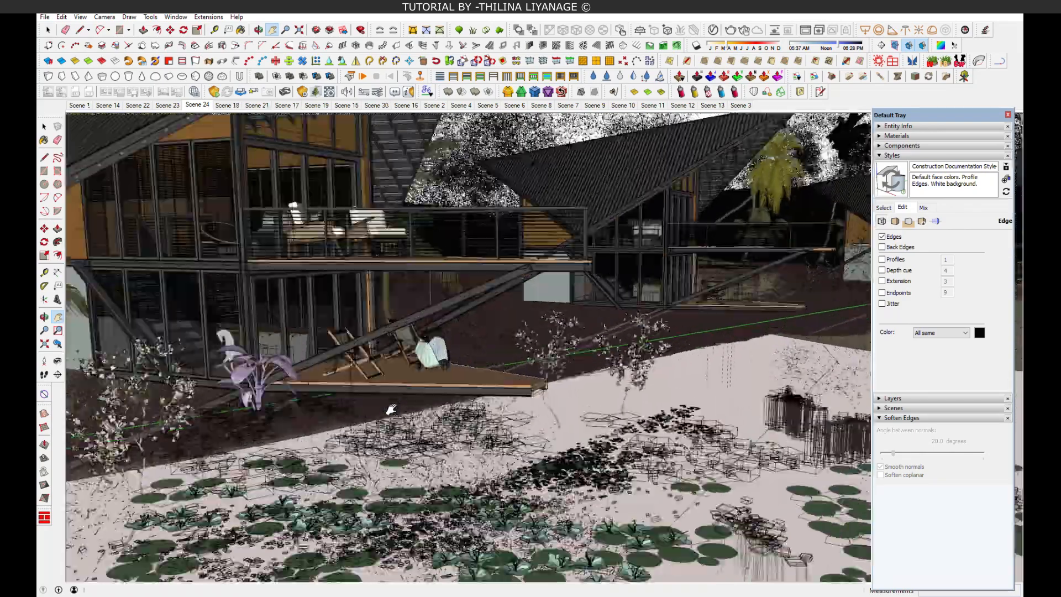
{"action": "middle_click_drag", "start_coordinate": [404, 321], "coordinate": [505, 381]}
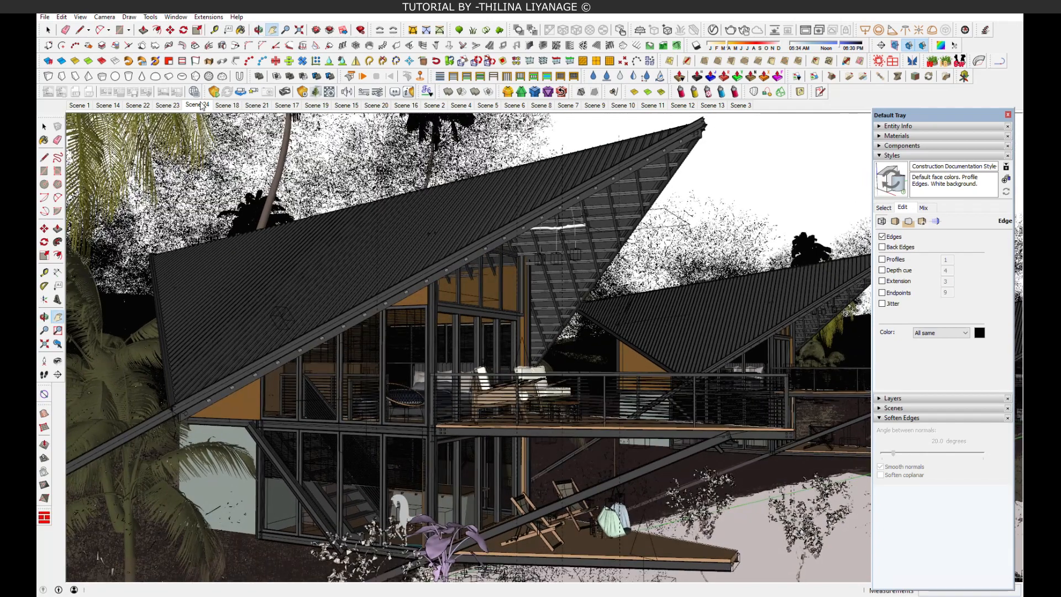
{"action": "left_click", "coordinate": [200, 105]}
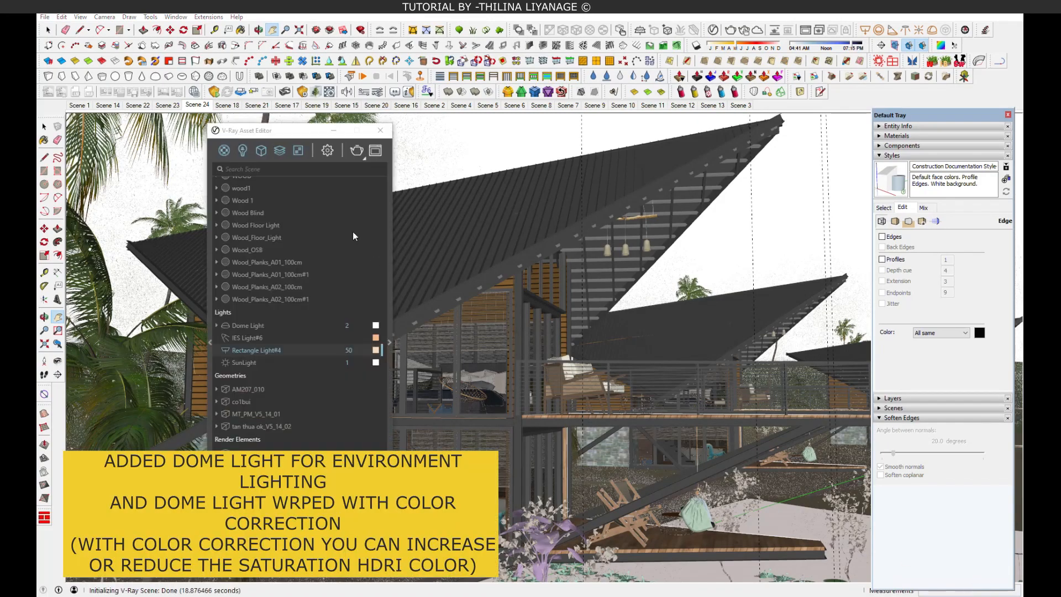
- Show only the lights in the V-Ray Asset Editor, select the Dome Light in the scene and locate it in the model
{"action": "left_click", "coordinate": [241, 151]}
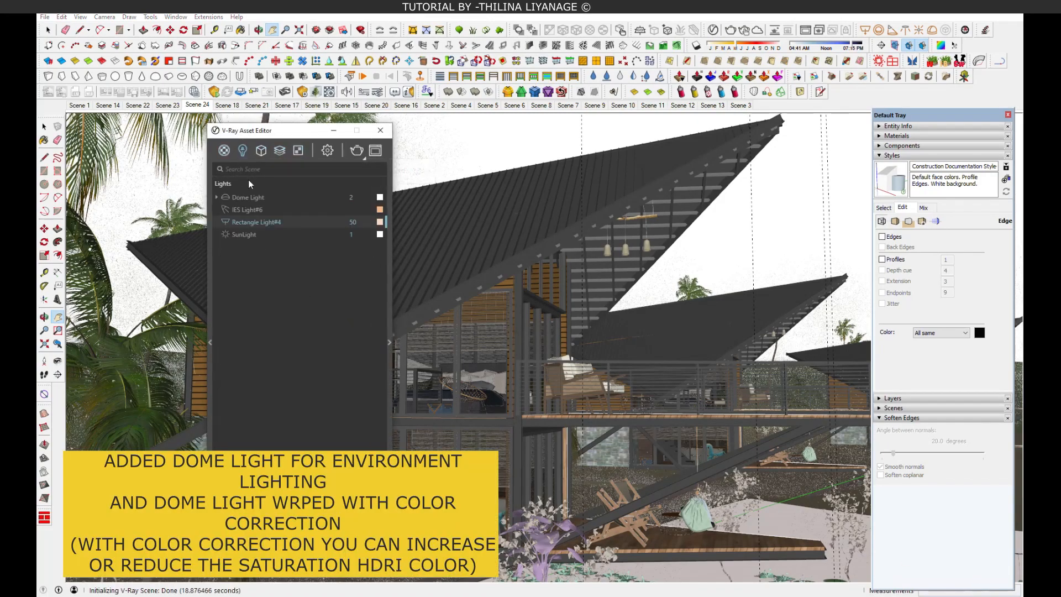
{"action": "left_click", "coordinate": [250, 197]}
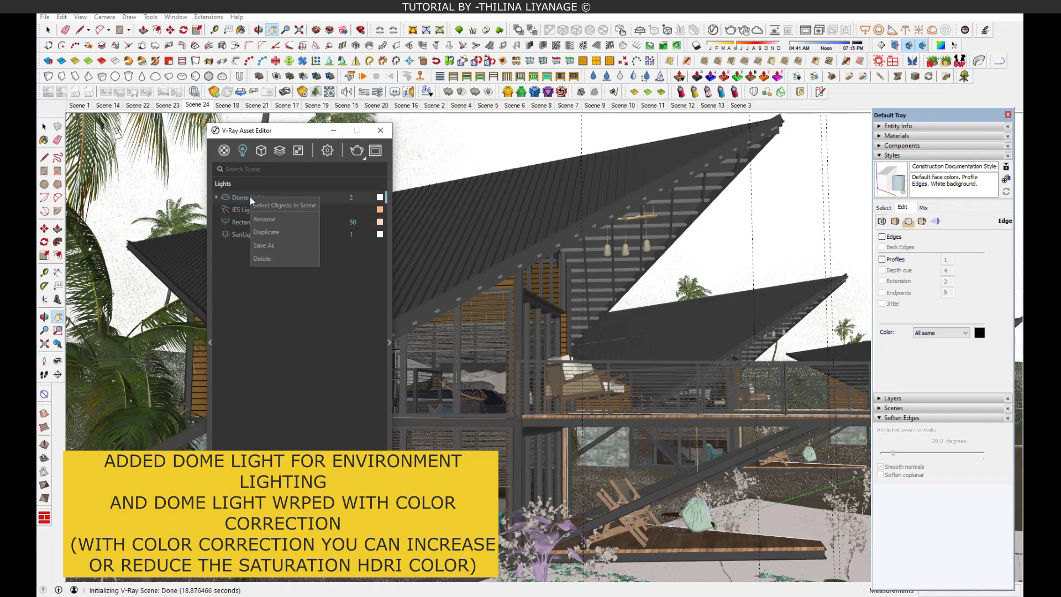
{"action": "middle_click_drag", "start_coordinate": [690, 491], "coordinate": [619, 506]}
{"action": "scroll", "coordinate": [553, 133], "scroll_direction": "up", "scroll_amount": 8}
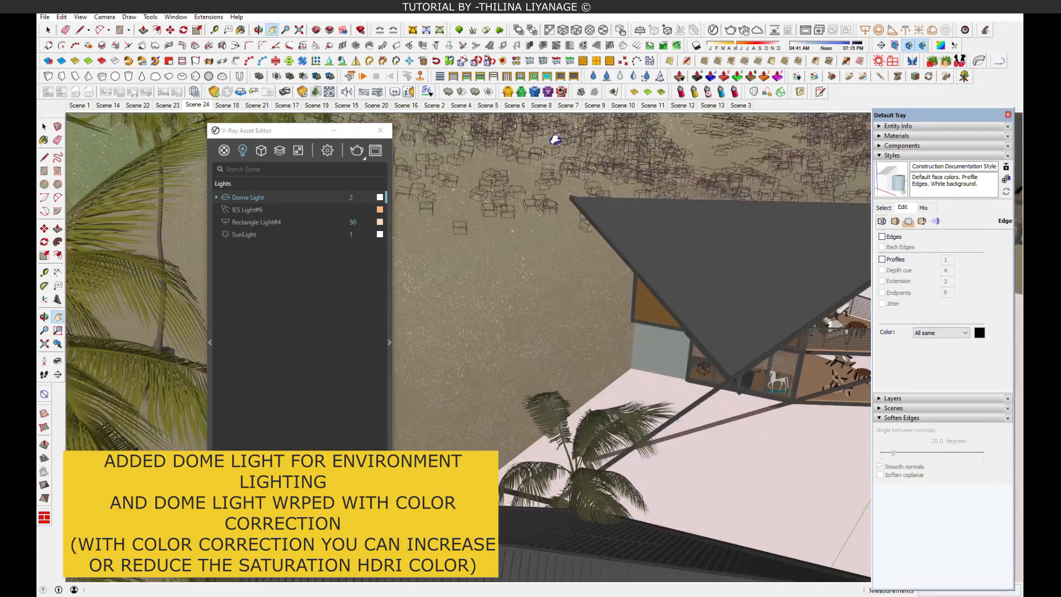
{"action": "scroll", "coordinate": [558, 130], "scroll_direction": "up", "scroll_amount": 2}
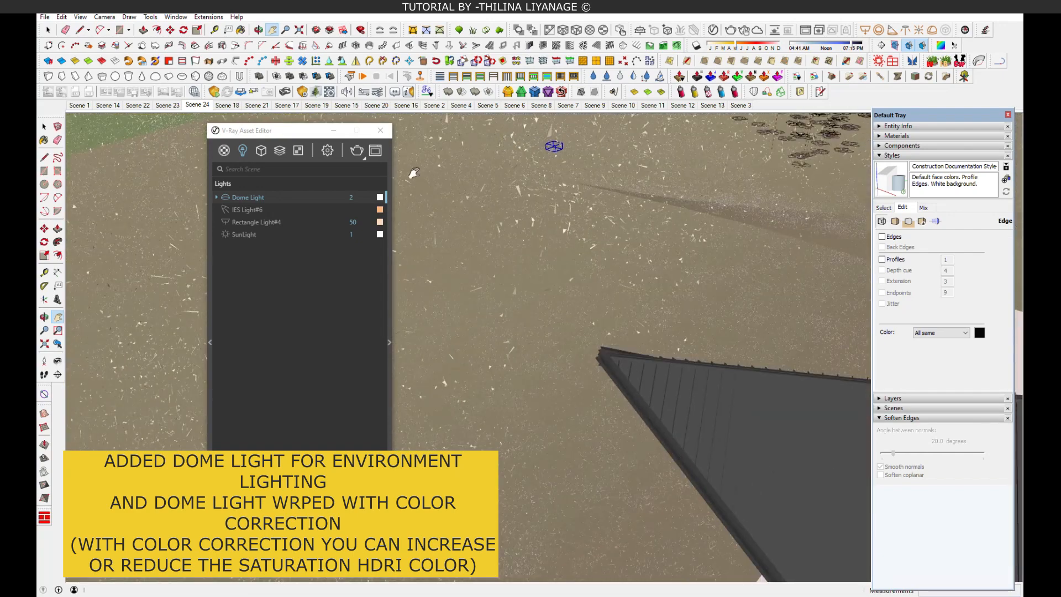
- Expand the Dome Light's settings, look at the Color Correction in its HDR texture slot and the Wrap In map options
{"action": "left_click", "coordinate": [389, 342]}
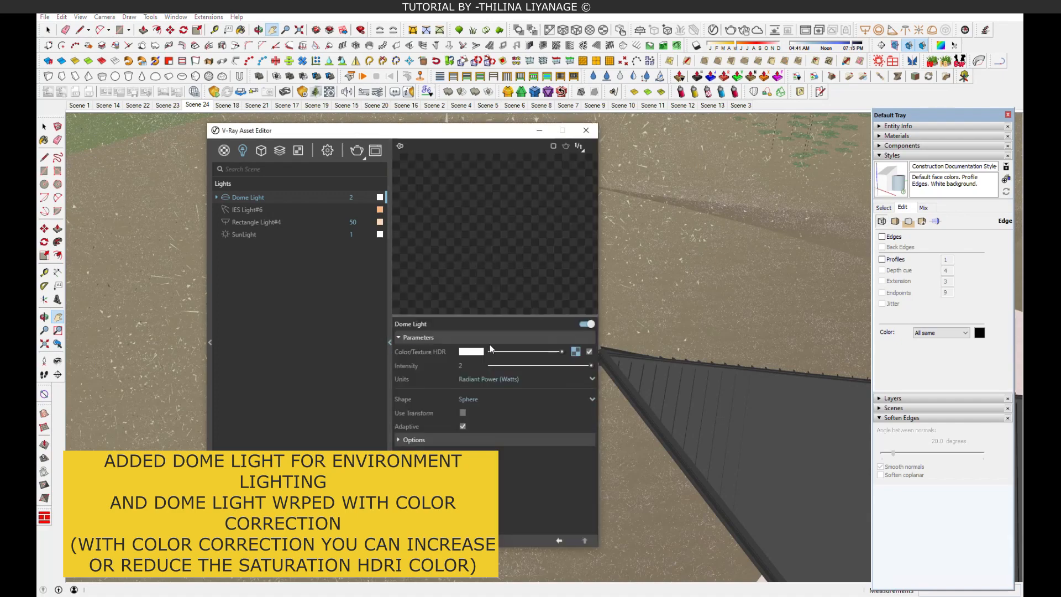
{"action": "left_click", "coordinate": [576, 352]}
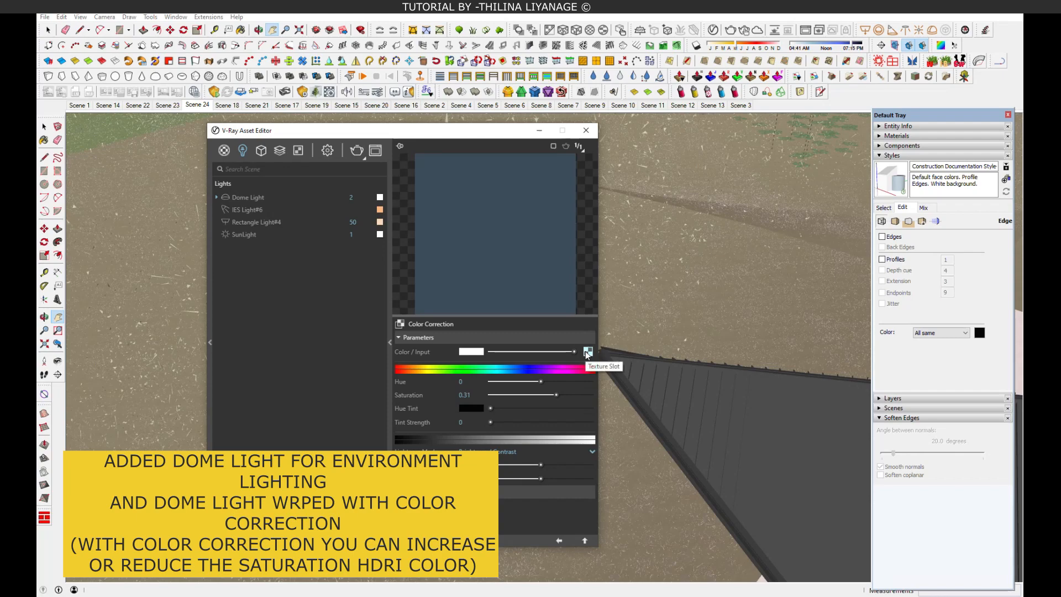
{"action": "left_click", "coordinate": [559, 538]}
{"action": "right_click", "coordinate": [574, 353]}
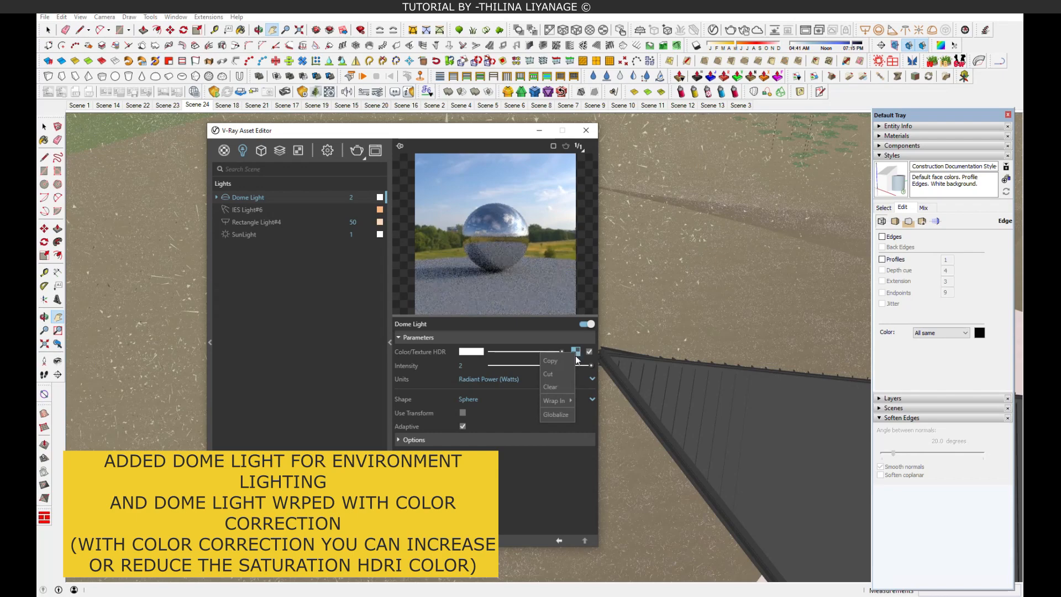
{"action": "mouse_move", "coordinate": [561, 399]}
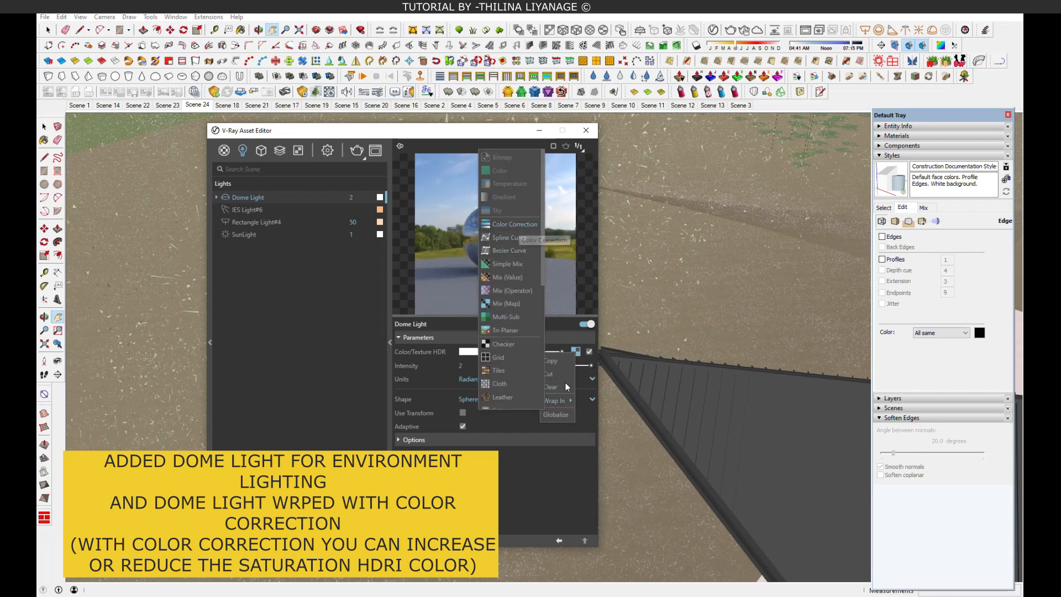
{"action": "left_click", "coordinate": [564, 472]}
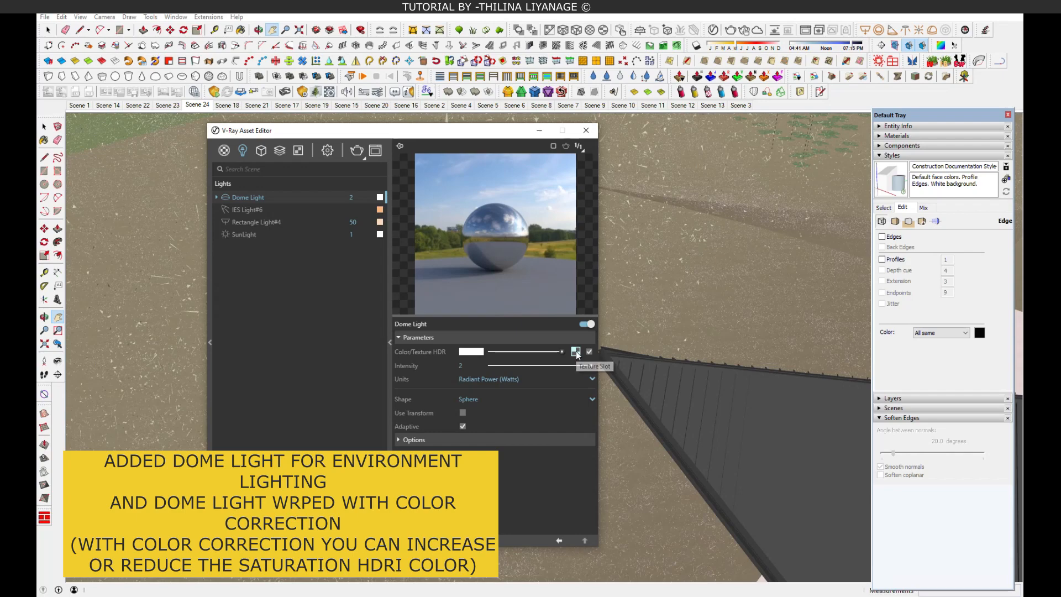
- Lower the Dome Light's Color Correction saturation to 0.26 and load the HDRI sky 065-free-hdri-skies-com as its input bitmap
{"action": "left_click", "coordinate": [576, 352]}
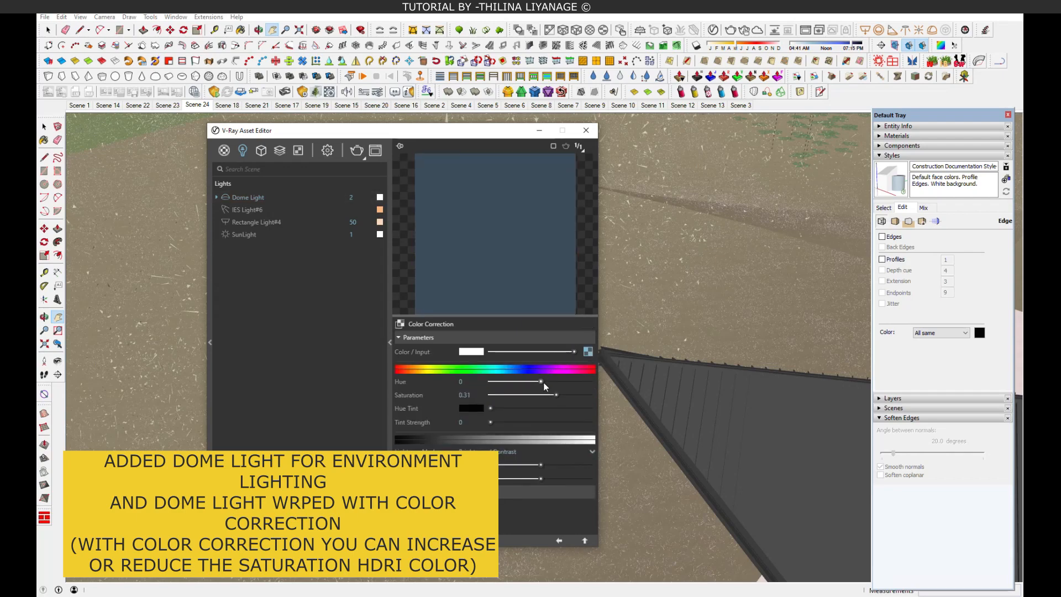
{"action": "left_click_drag", "start_coordinate": [555, 393], "coordinate": [490, 397]}
{"action": "left_click", "coordinate": [587, 352]}
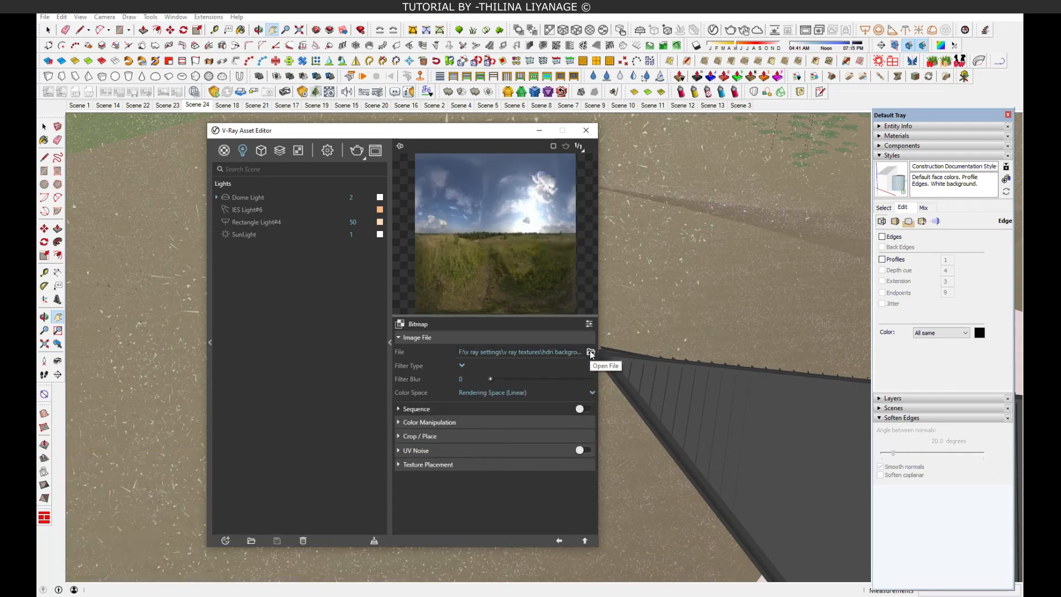
{"action": "left_click", "coordinate": [589, 350]}
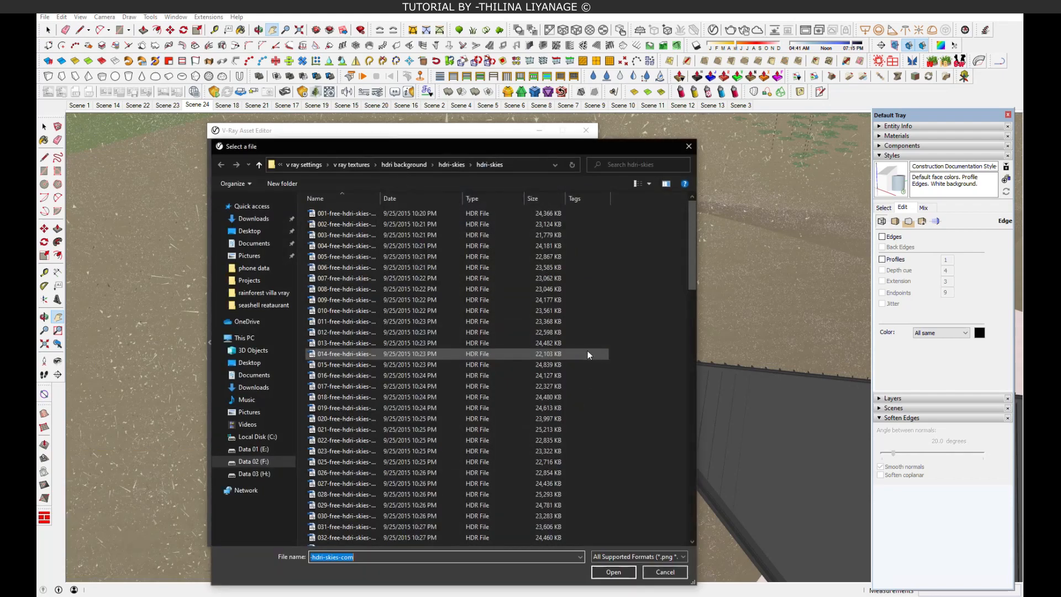
{"action": "left_click", "coordinate": [341, 556]}
{"action": "key", "text": "Left"}
{"action": "key", "text": "Left"}
{"action": "key", "text": "Left"}
{"action": "key", "text": "Left"}
{"action": "key", "text": "Left"}
{"action": "key", "text": "Left"}
{"action": "key", "text": "Left"}
{"action": "key", "text": "Left"}
{"action": "key", "text": "Left"}
{"action": "key", "text": "Left"}
{"action": "key", "text": "Left"}
{"action": "key", "text": "Left"}
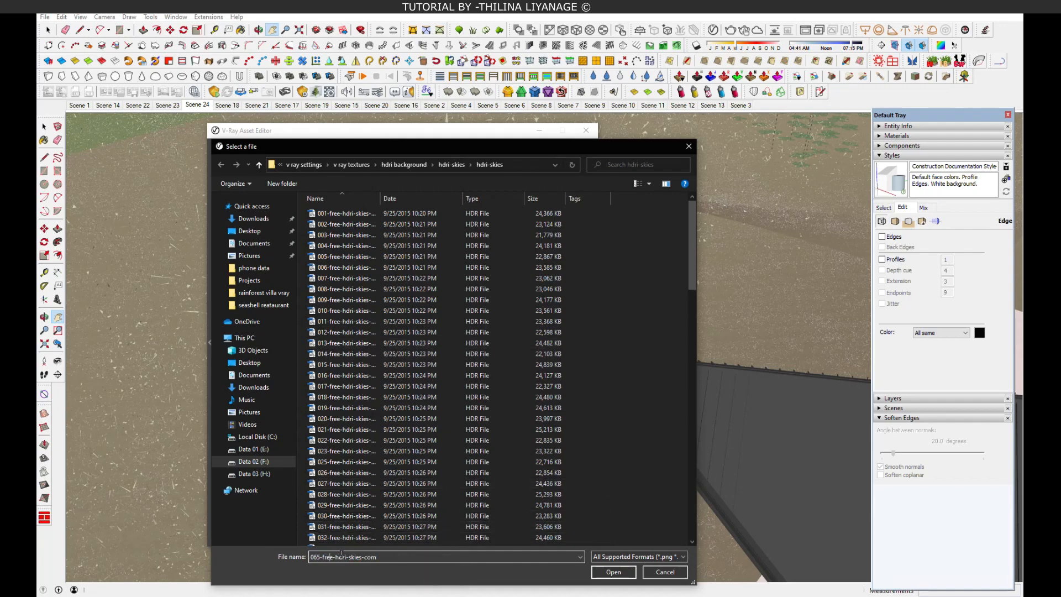
{"action": "scroll", "coordinate": [428, 461], "scroll_direction": "down", "scroll_amount": 12}
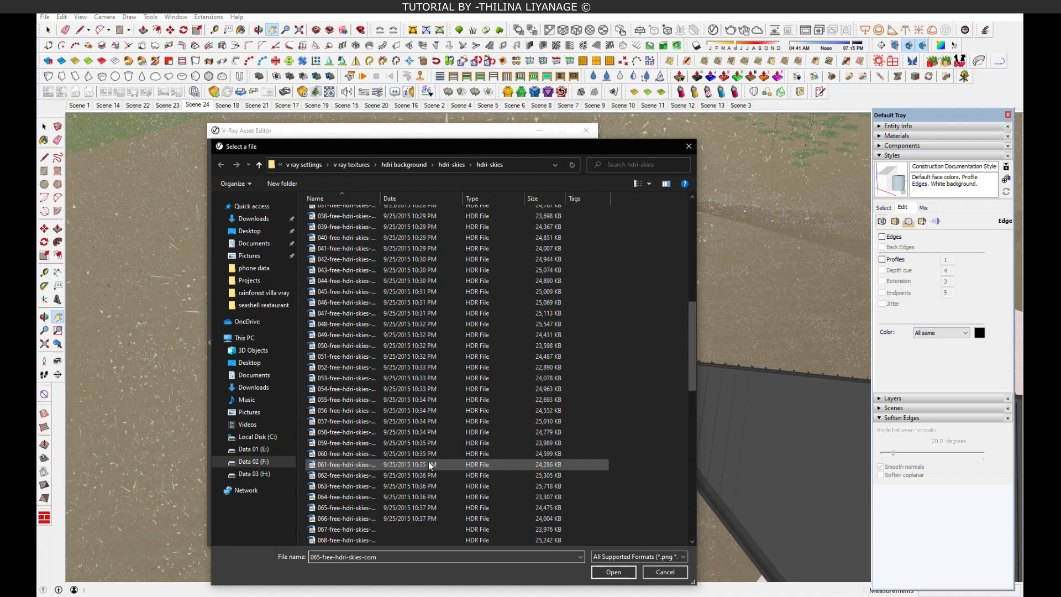
{"action": "double_click", "coordinate": [431, 507]}
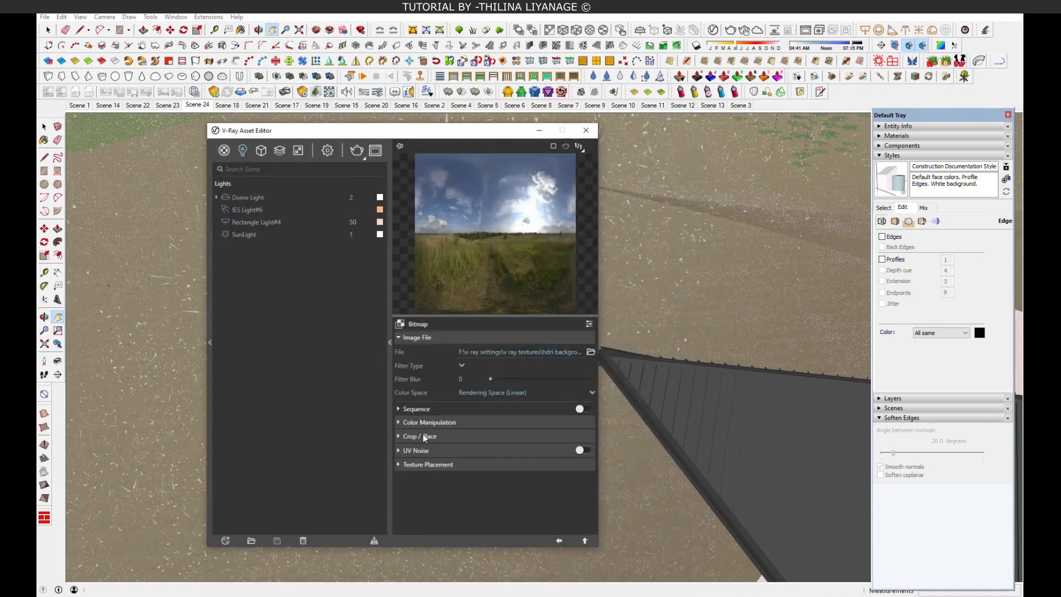
- Check the bitmap's Color Manipulation and Texture Placement, set the Color Correction saturation to 0.24 and return to the Dome Light
{"action": "left_click", "coordinate": [428, 421]}
{"action": "left_click", "coordinate": [429, 421]}
{"action": "left_click", "coordinate": [413, 463]}
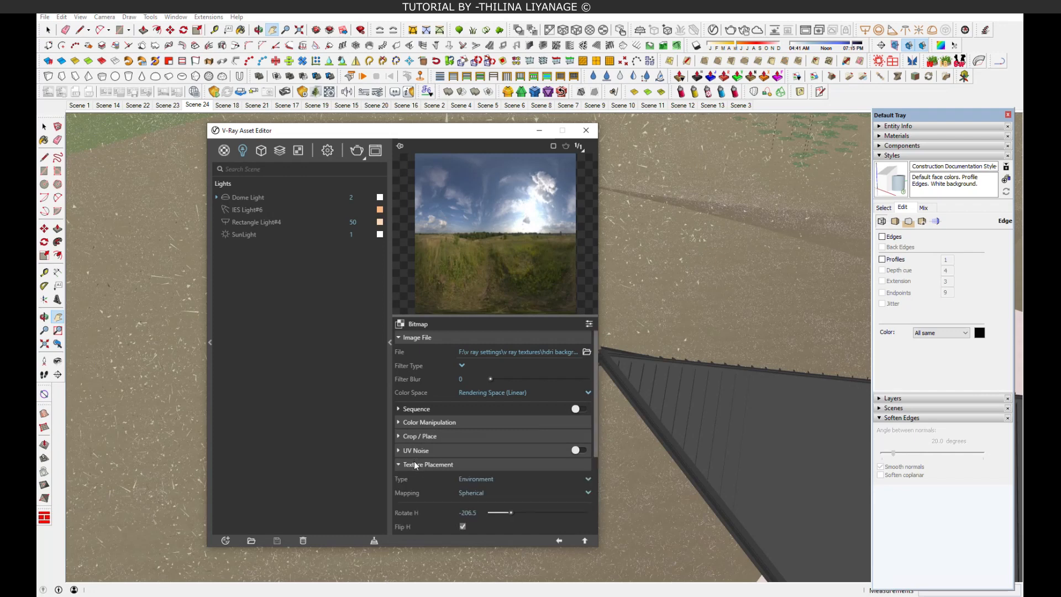
{"action": "left_click", "coordinate": [559, 540]}
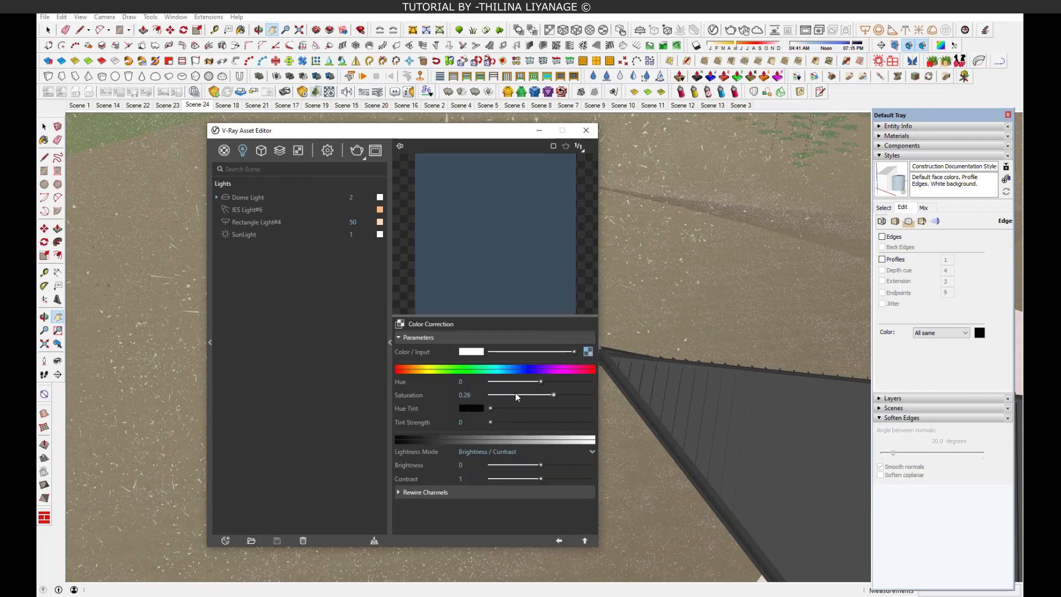
{"action": "left_click_drag", "start_coordinate": [550, 397], "coordinate": [553, 395]}
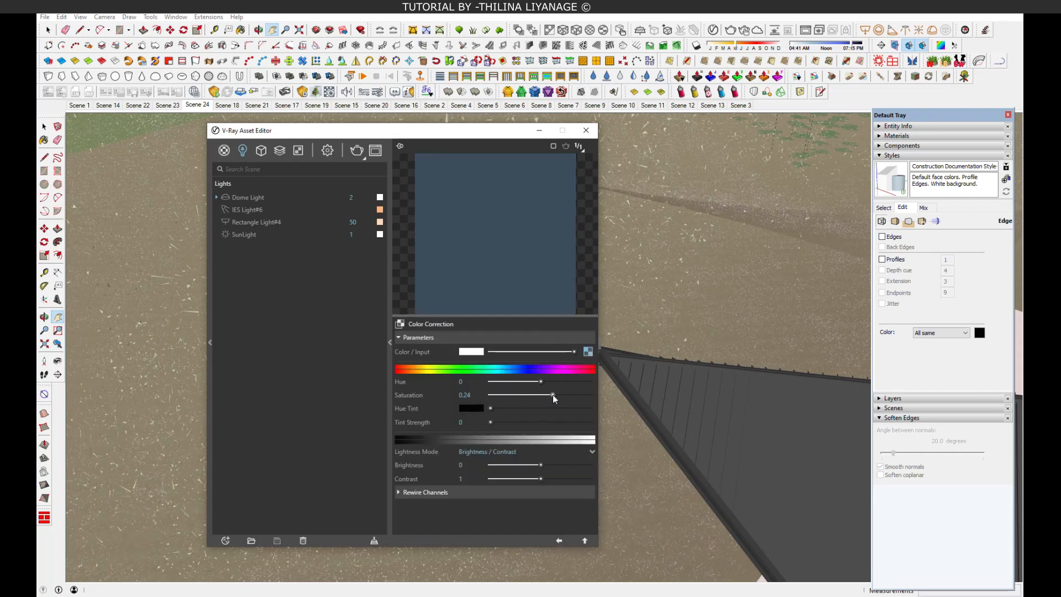
{"action": "left_click", "coordinate": [559, 541]}
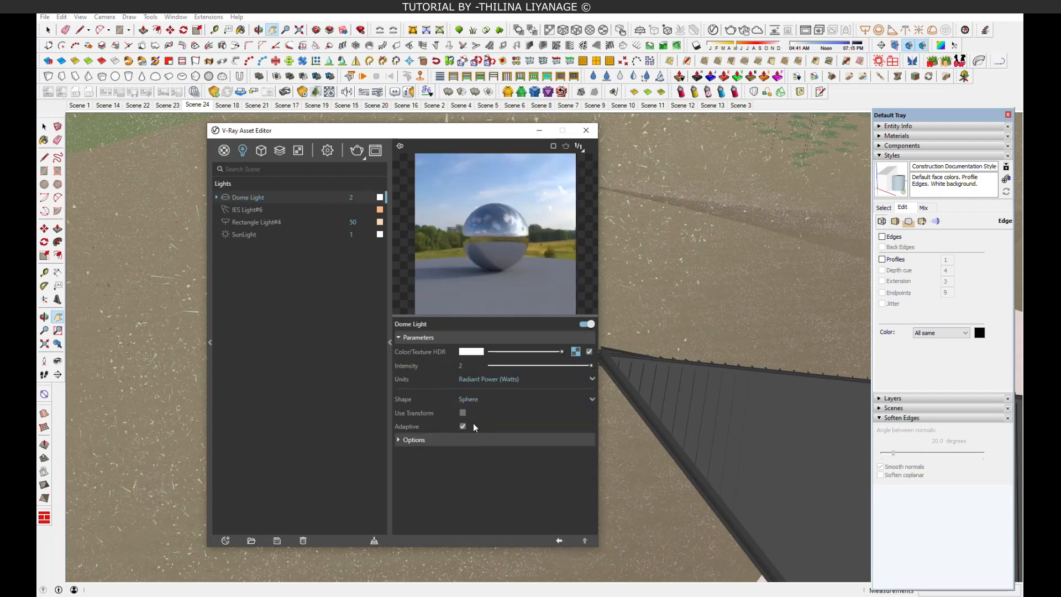
- Review the Dome Light's units and shape, keeping Radiant Power (Watts), and expand its Options to read the affect settings
{"action": "left_click", "coordinate": [492, 379]}
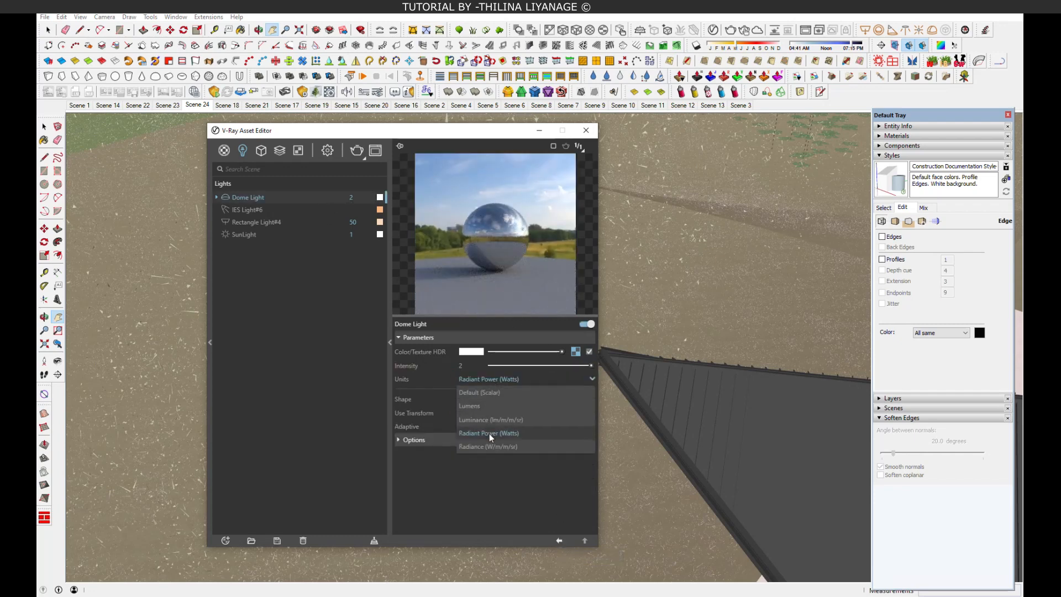
{"action": "left_click", "coordinate": [489, 434]}
{"action": "left_click", "coordinate": [473, 400]}
{"action": "left_click", "coordinate": [475, 424]}
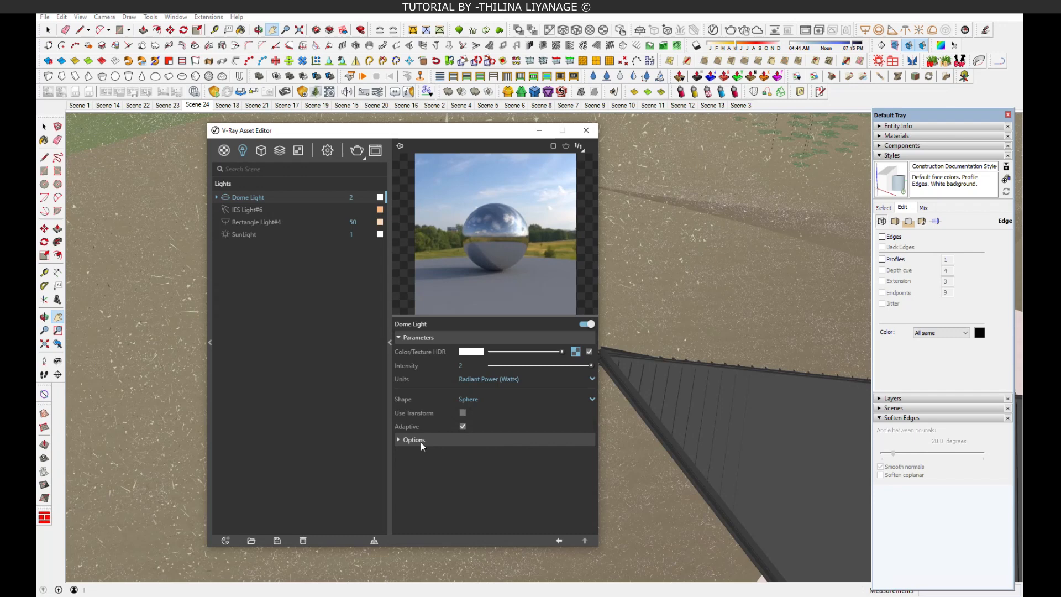
{"action": "left_click", "coordinate": [413, 440]}
{"action": "scroll", "coordinate": [478, 480], "scroll_direction": "down", "scroll_amount": 1}
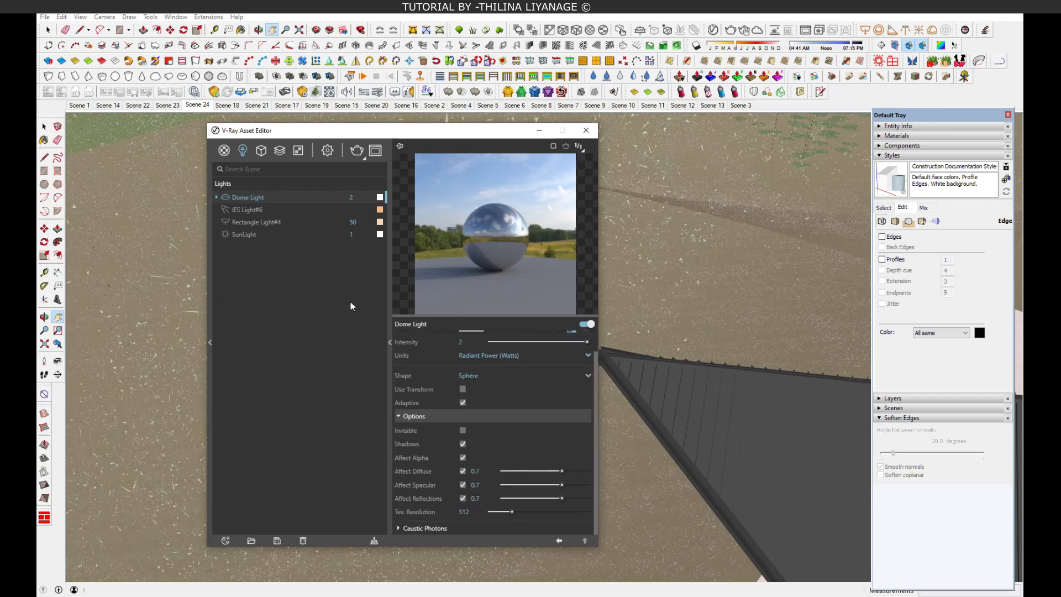
- Show the settings of IES Light#6, select its objects in the scene and minimize the V-Ray Asset Editor
{"action": "left_click", "coordinate": [252, 210]}
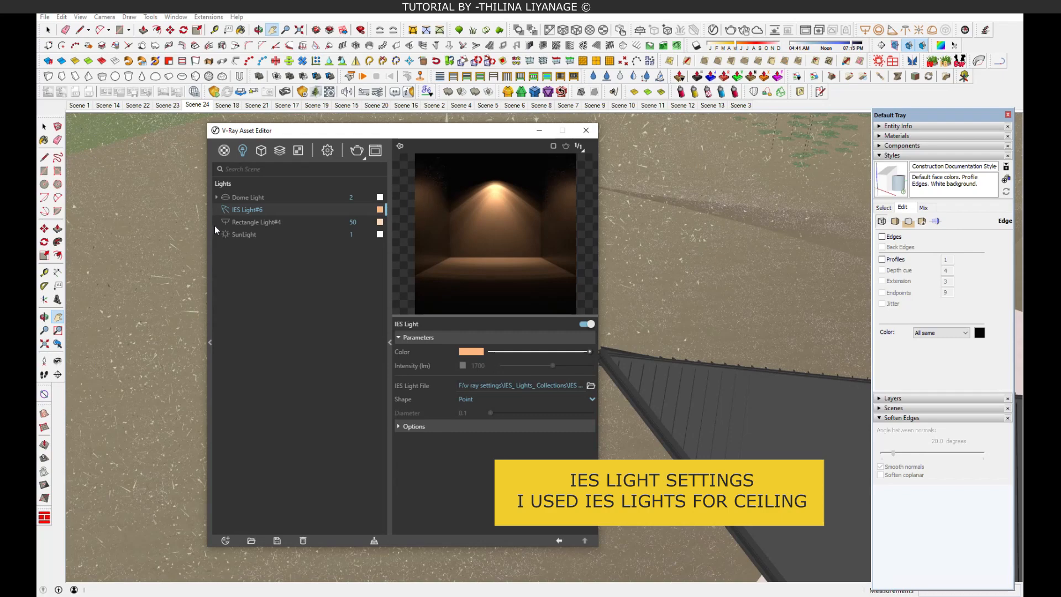
{"action": "right_click", "coordinate": [250, 209]}
{"action": "left_click", "coordinate": [269, 218]}
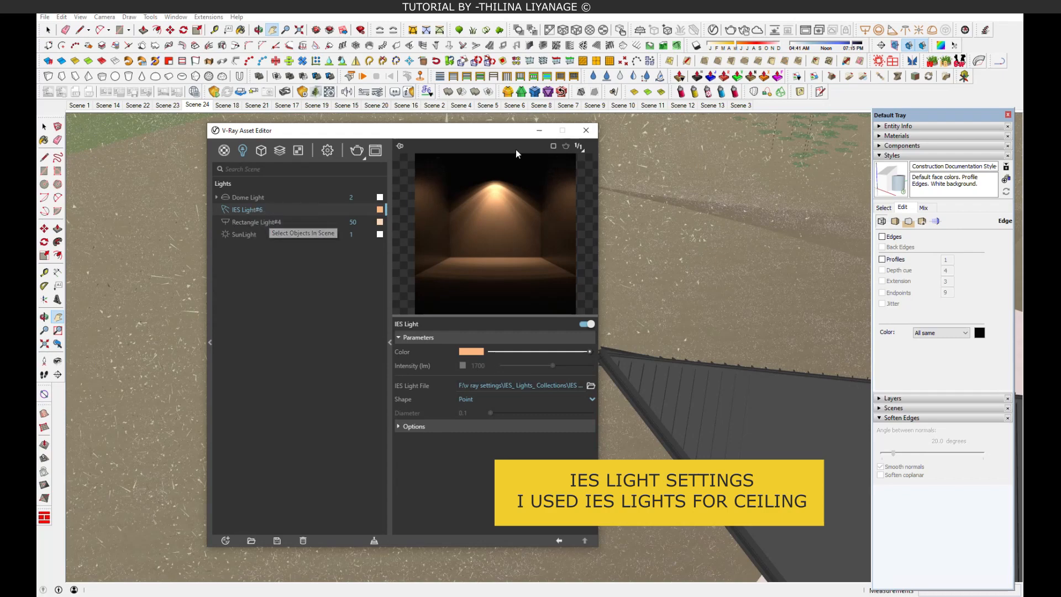
{"action": "left_click", "coordinate": [539, 134]}
- Examine where the selected IES lights sit in the ceiling beneath the house's upper deck
{"action": "scroll", "coordinate": [479, 319], "scroll_direction": "down", "scroll_amount": 4}
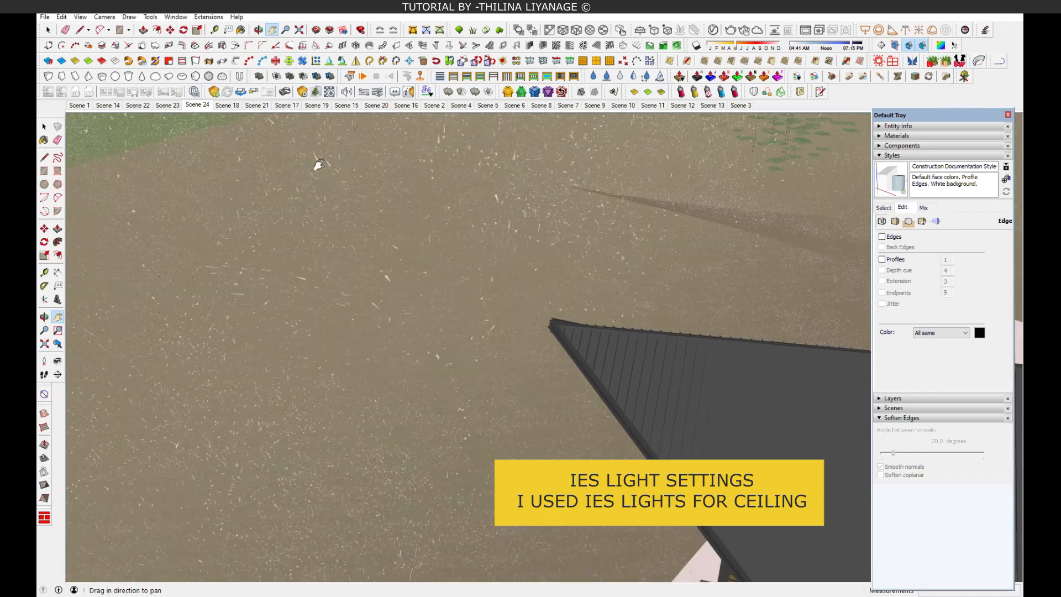
{"action": "middle_click_drag", "start_coordinate": [317, 166], "coordinate": [554, 370]}
{"action": "left_click_drag", "start_coordinate": [554, 370], "coordinate": [504, 331]}
{"action": "scroll", "coordinate": [479, 467], "scroll_direction": "down", "scroll_amount": 4}
{"action": "mouse_move", "coordinate": [587, 443]}
{"action": "middle_mouse_down"}
{"action": "mouse_move", "coordinate": [531, 342]}
{"action": "mouse_move", "coordinate": [717, 157]}
{"action": "middle_mouse_up"}
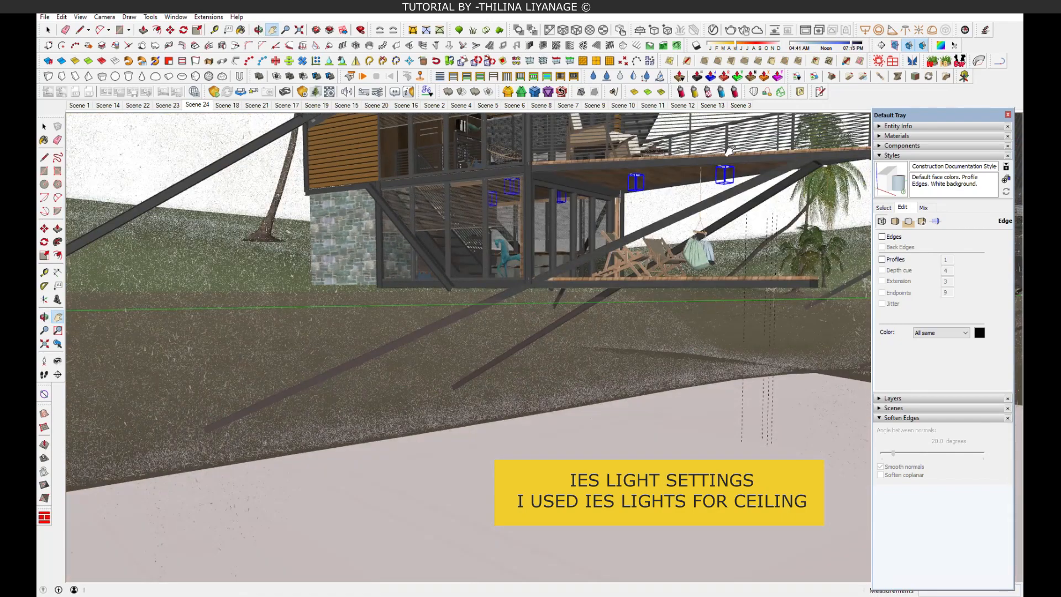
{"action": "scroll", "coordinate": [729, 150], "scroll_direction": "up", "scroll_amount": 8}
{"action": "scroll", "coordinate": [614, 257], "scroll_direction": "down", "scroll_amount": 8}
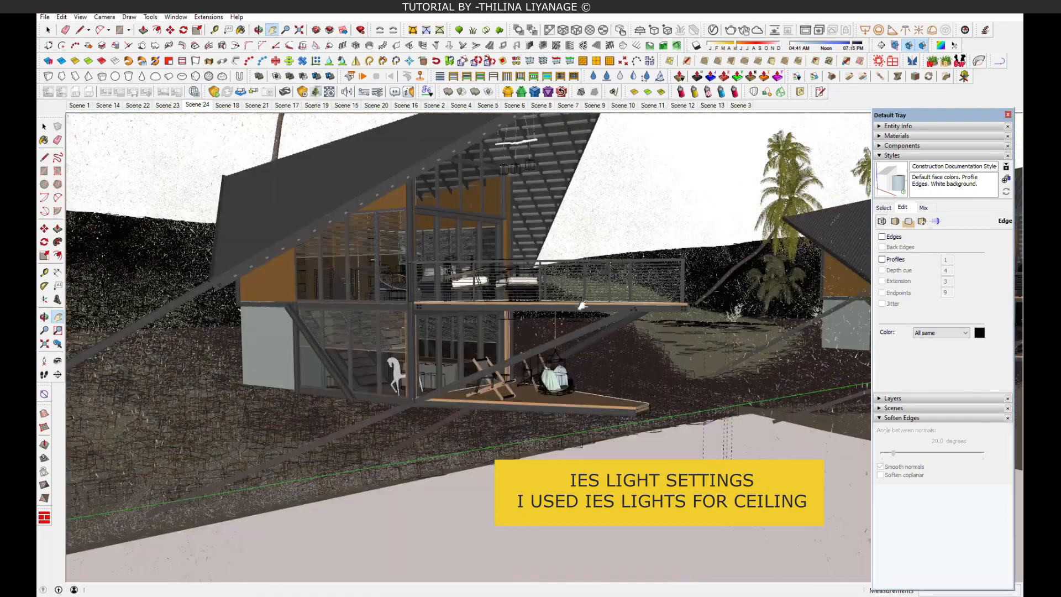
{"action": "middle_click_drag", "start_coordinate": [491, 298], "coordinate": [501, 265]}
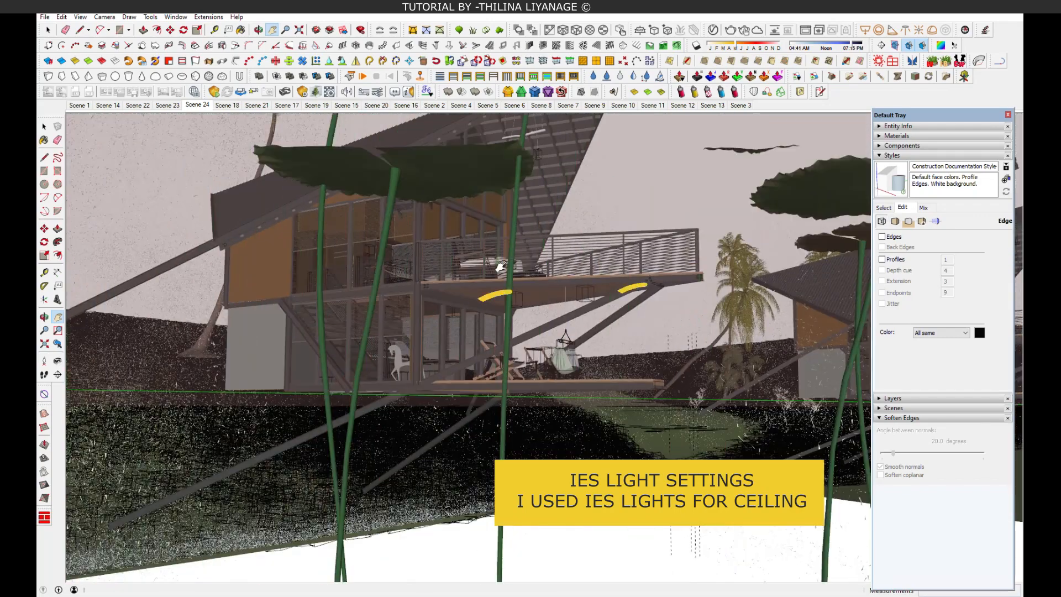
{"action": "scroll", "coordinate": [546, 322], "scroll_direction": "up", "scroll_amount": 3}
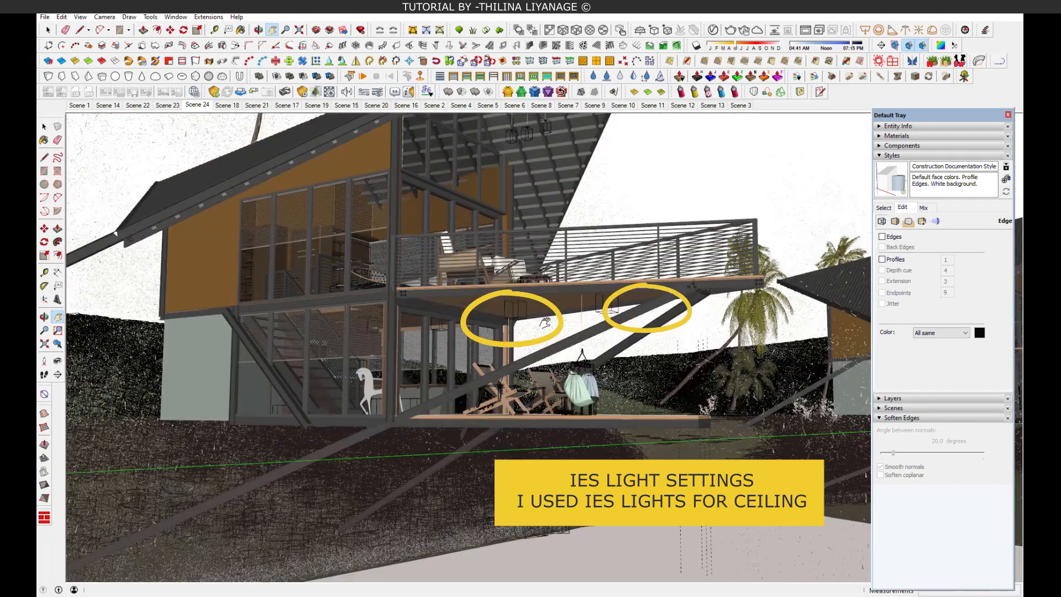
{"action": "mouse_move", "coordinate": [546, 322]}
{"action": "middle_mouse_down"}
{"action": "mouse_move", "coordinate": [585, 339]}
{"action": "mouse_move", "coordinate": [539, 339]}
{"action": "mouse_move", "coordinate": [556, 337]}
{"action": "middle_mouse_up"}
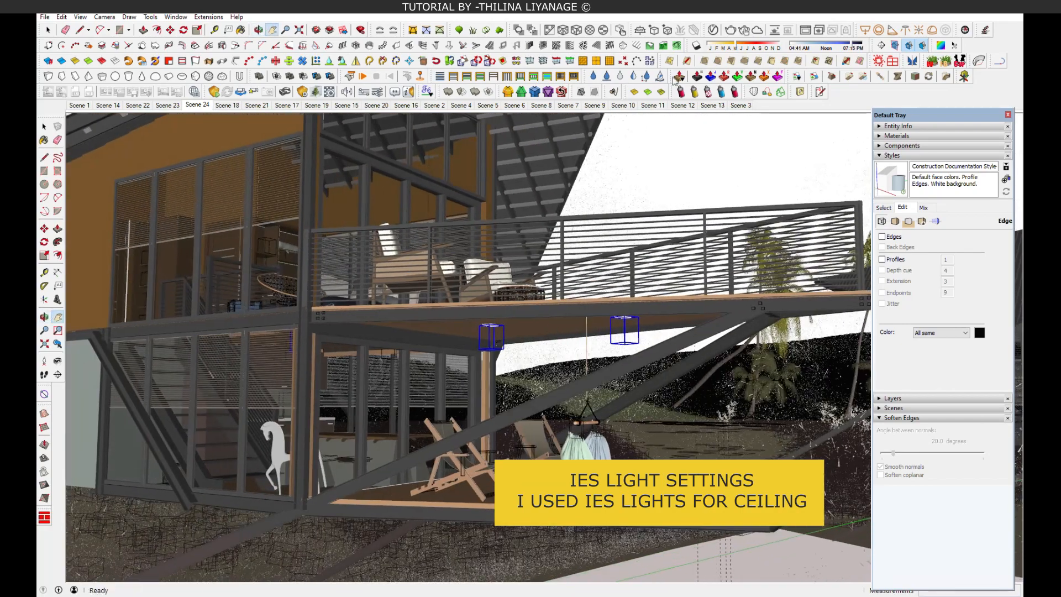
- Reopen the V-Ray Asset Editor, select the objects of Rectangle Light#4 in the scene and view them inside the house
{"action": "left_click", "coordinate": [713, 30]}
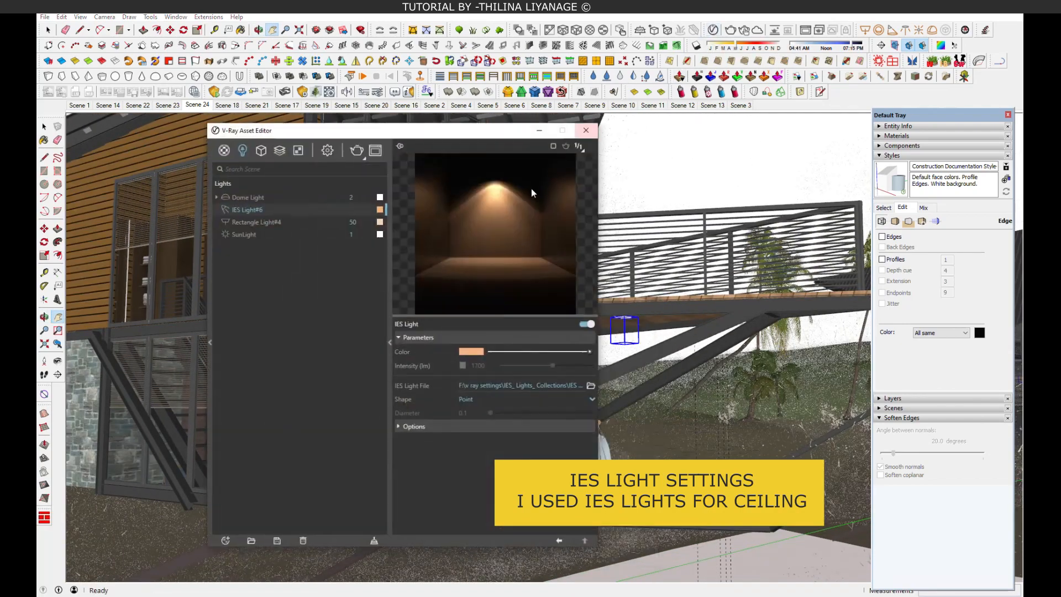
{"action": "right_click", "coordinate": [244, 222]}
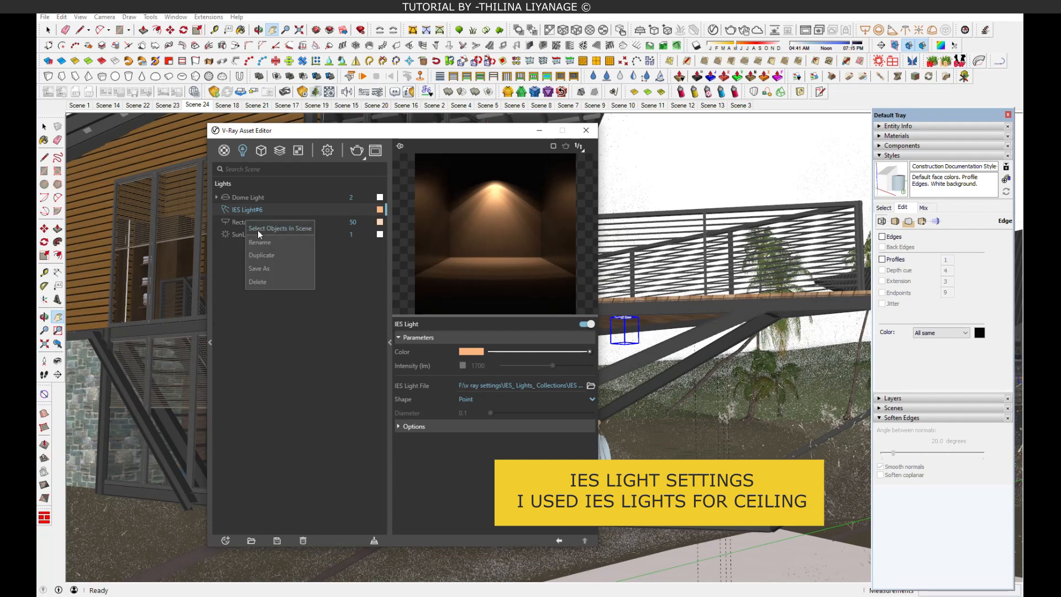
{"action": "left_click", "coordinate": [235, 223]}
{"action": "right_click", "coordinate": [235, 223]}
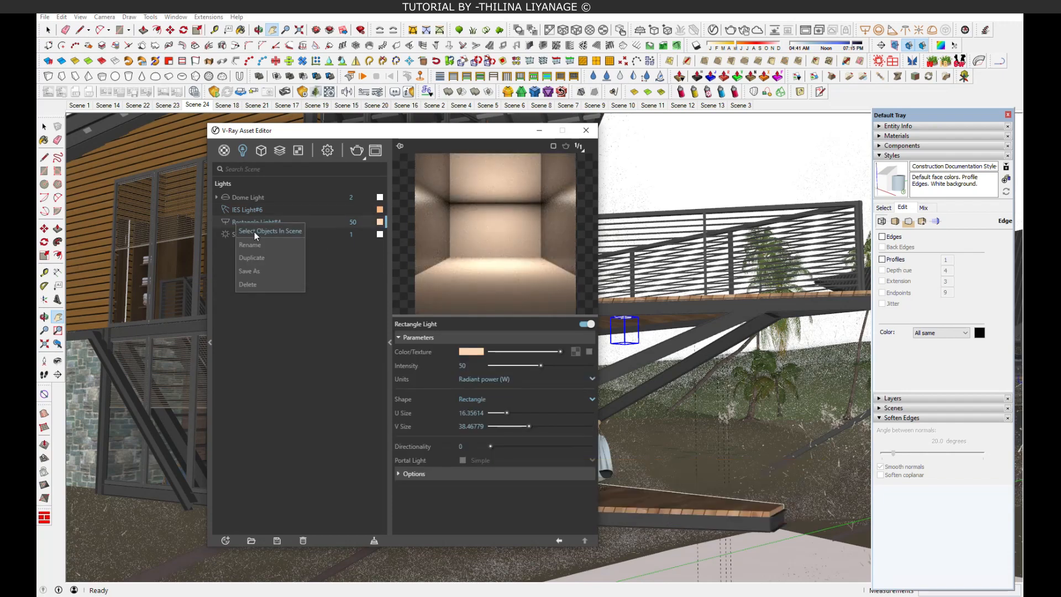
{"action": "left_click", "coordinate": [254, 231]}
{"action": "left_click_drag", "start_coordinate": [422, 133], "coordinate": [766, 175]}
{"action": "middle_click_drag", "start_coordinate": [346, 349], "coordinate": [320, 347]}
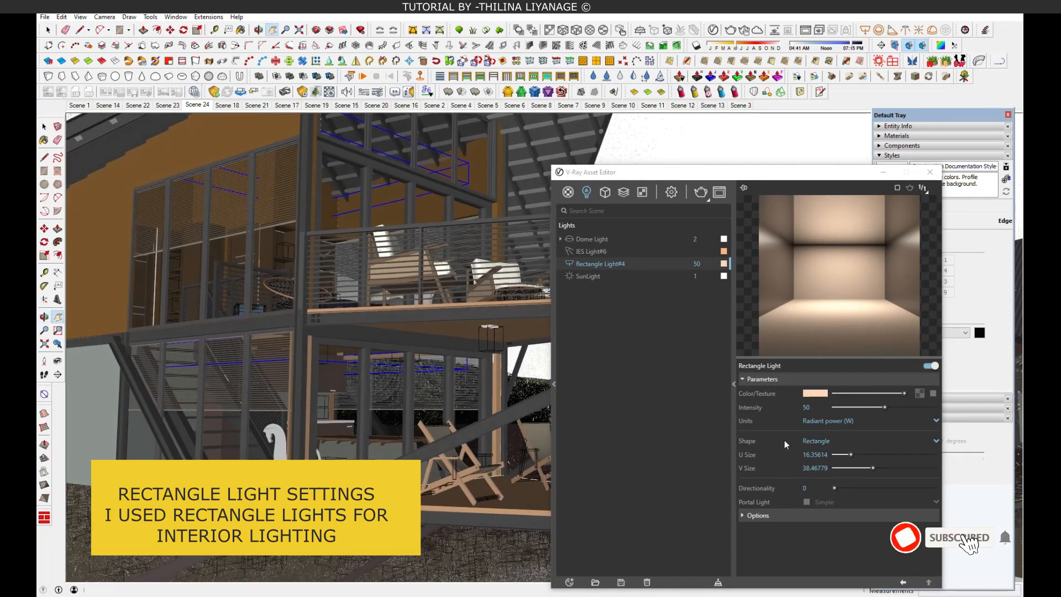
- Review Rectangle Light#4's units, expanded Options and color values, keeping Radiant power (W) as the unit
{"action": "left_click", "coordinate": [837, 421]}
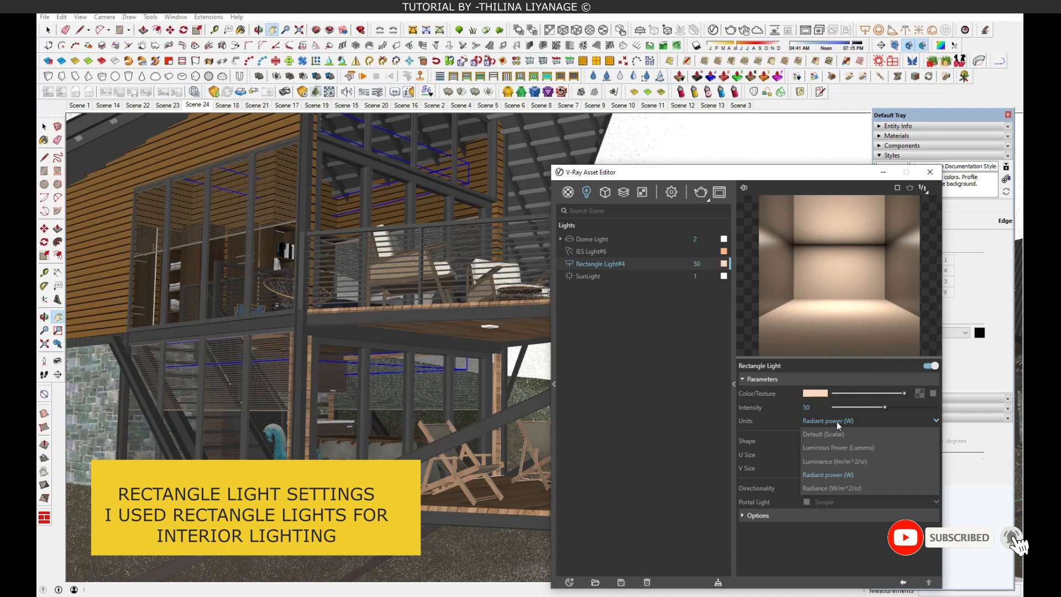
{"action": "left_click", "coordinate": [830, 474]}
{"action": "left_click", "coordinate": [758, 516]}
{"action": "left_click_drag", "start_coordinate": [787, 173], "coordinate": [744, 39]}
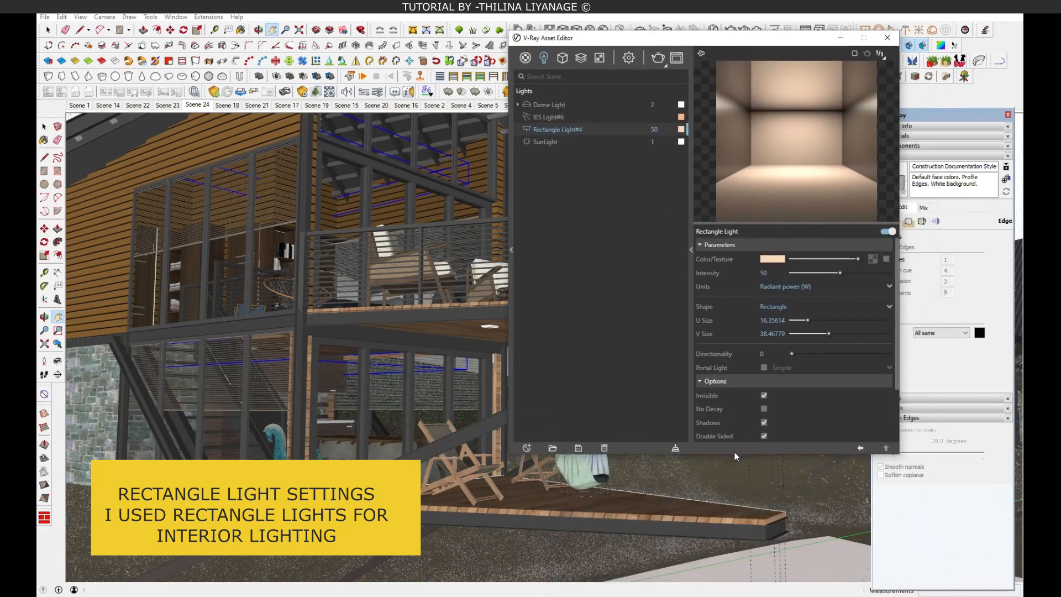
{"action": "left_click_drag", "start_coordinate": [734, 452], "coordinate": [727, 554]}
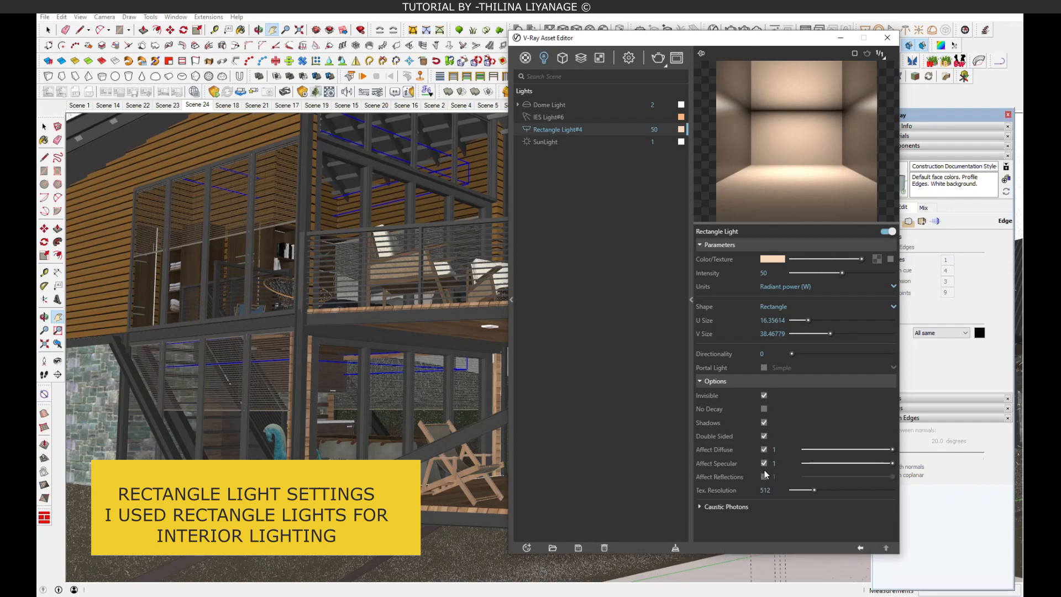
{"action": "left_click", "coordinate": [774, 259]}
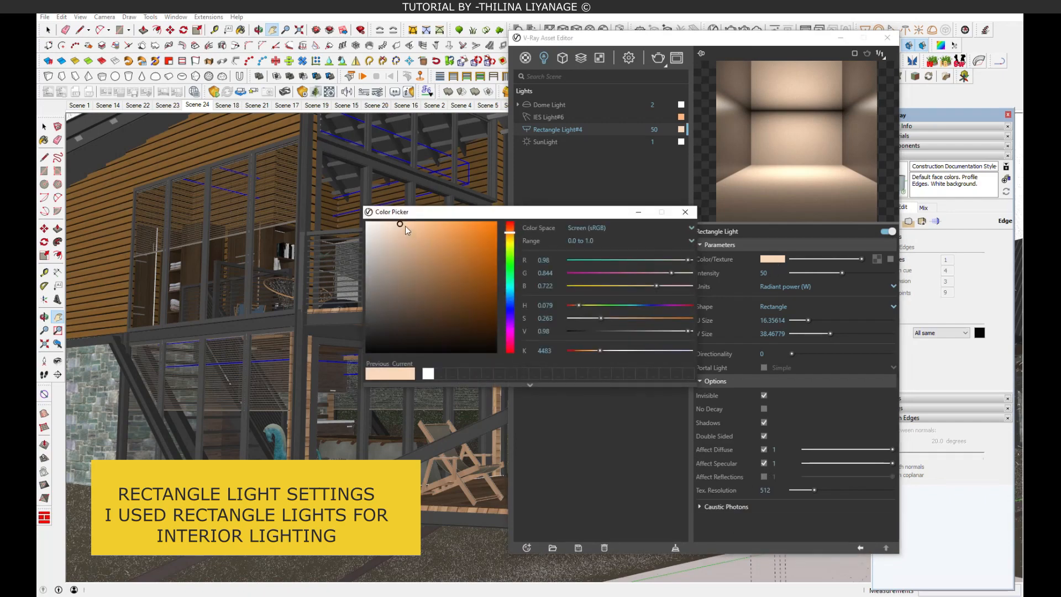
{"action": "left_click", "coordinate": [685, 212]}
- Show SunLight's parameters with its Options expanded, move the V-Ray Asset Editor aside and minimize it
{"action": "left_click", "coordinate": [551, 141]}
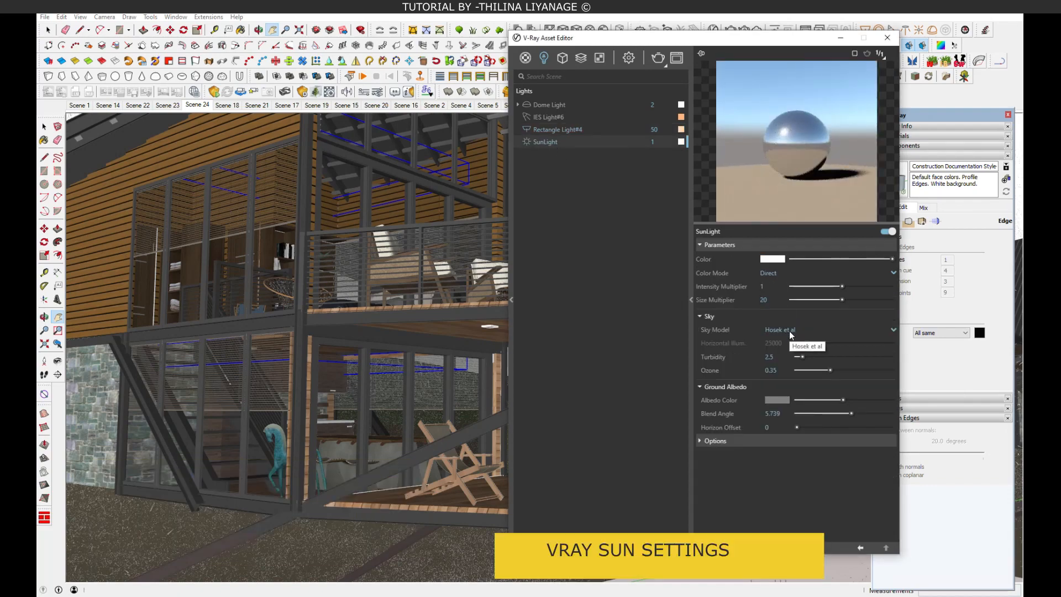
{"action": "left_click", "coordinate": [715, 440]}
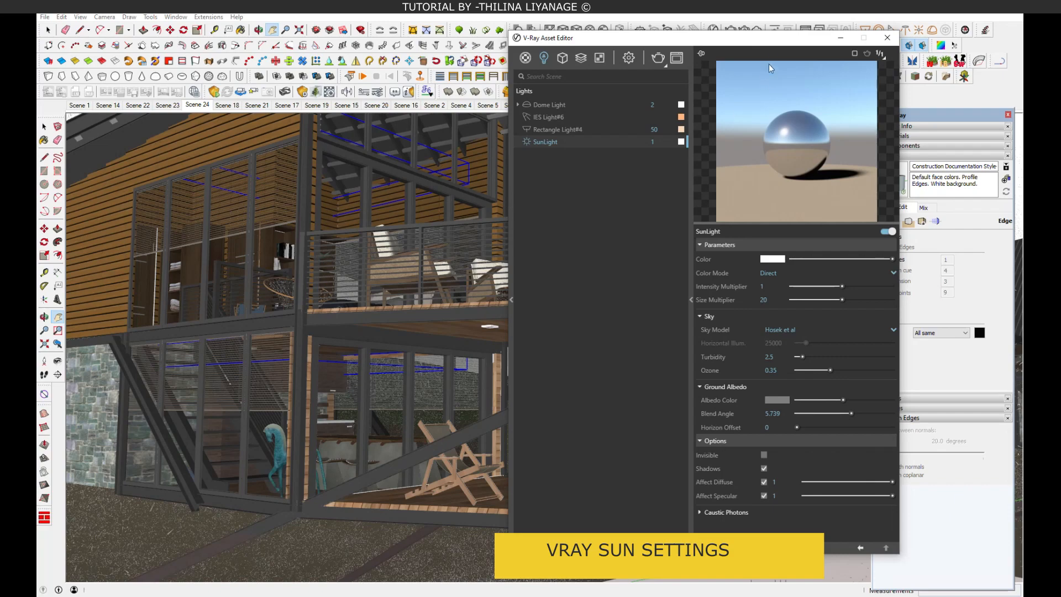
{"action": "left_click_drag", "start_coordinate": [776, 43], "coordinate": [417, 69]}
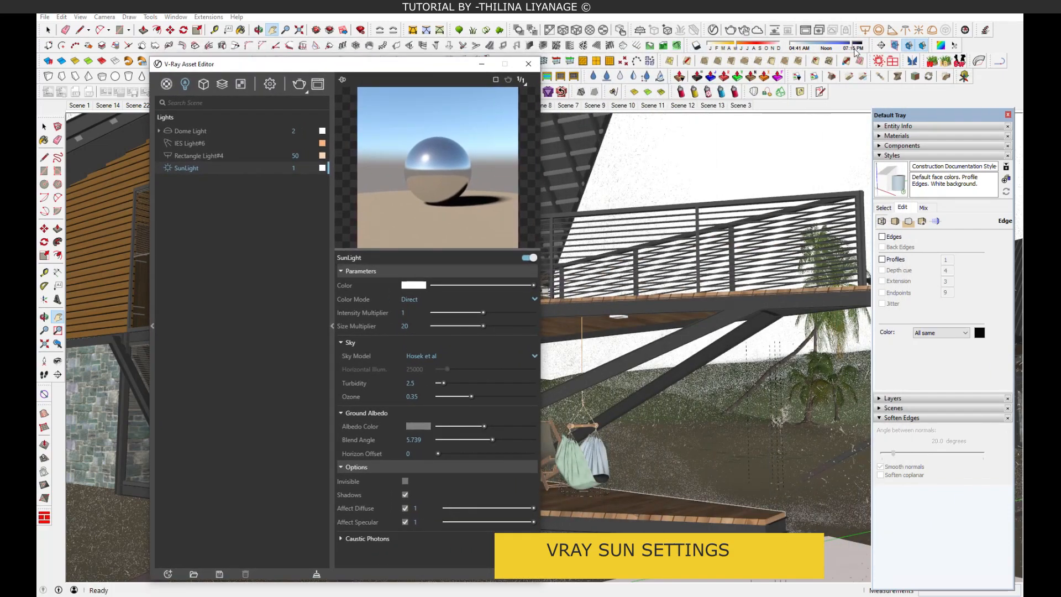
{"action": "left_click", "coordinate": [481, 64]}
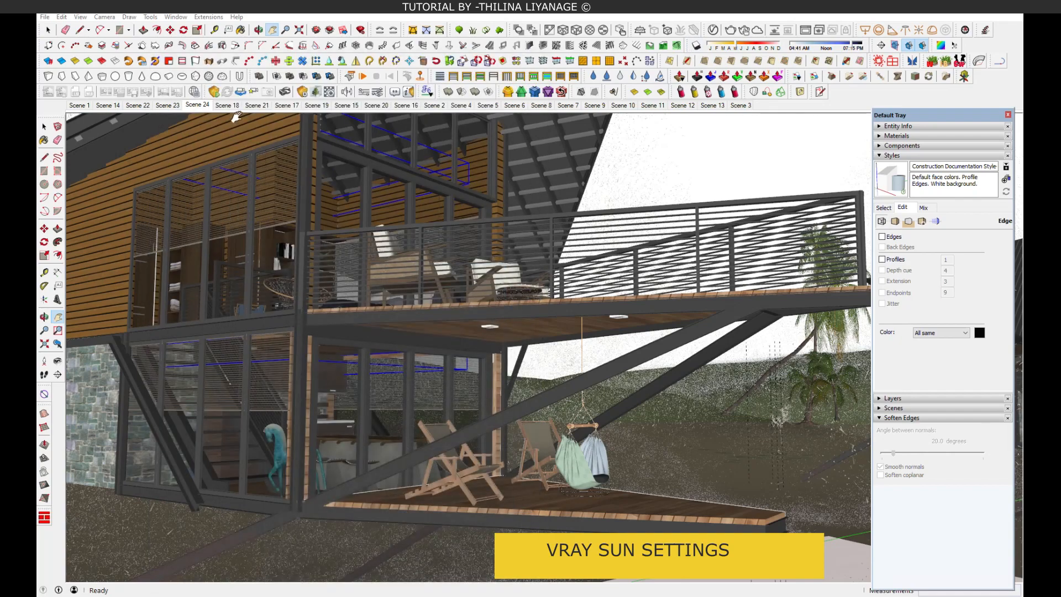
- Return to a scene view of the house and sample the dark roof material Color M06 for the V-Ray Asset Editor
{"action": "left_click", "coordinate": [200, 106]}
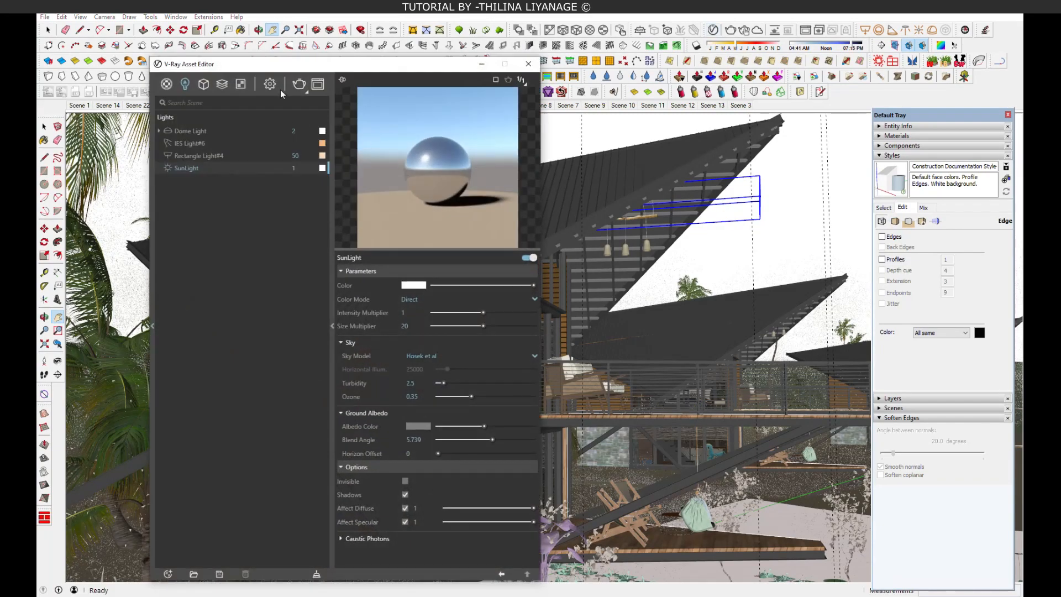
{"action": "left_click", "coordinate": [892, 156]}
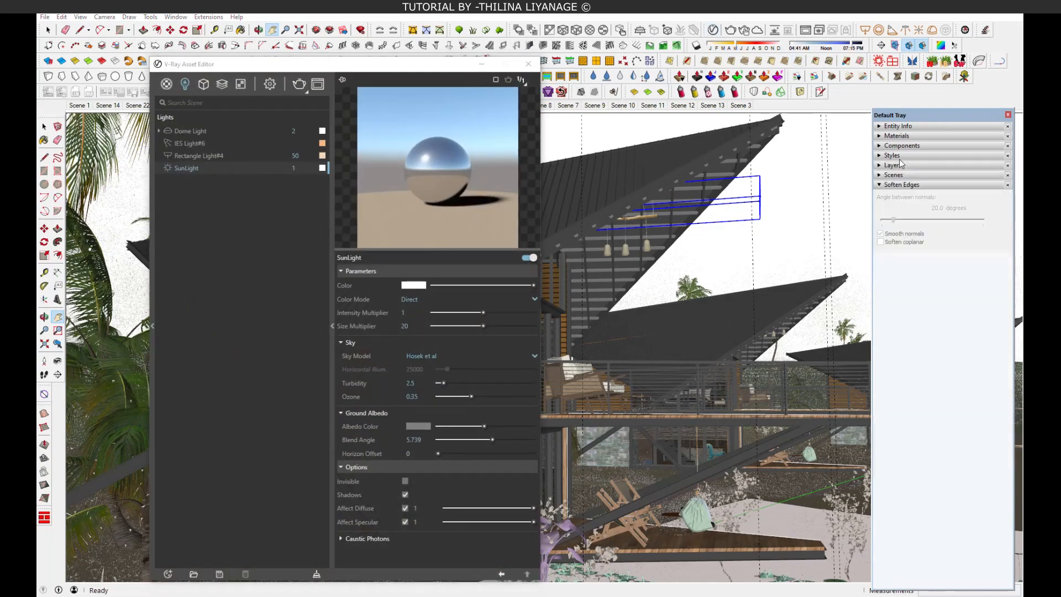
{"action": "left_click", "coordinate": [903, 146]}
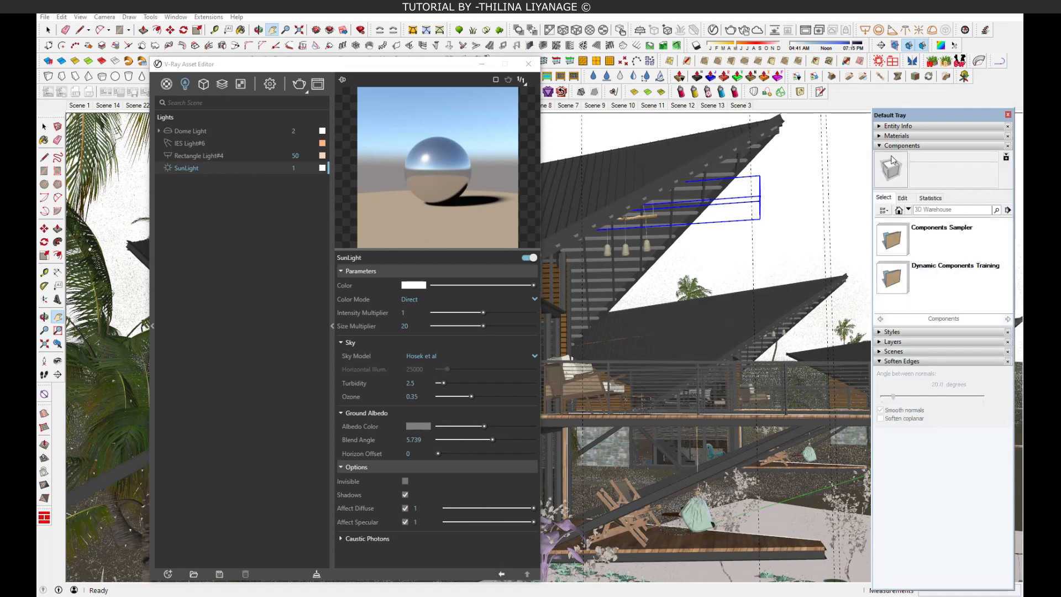
{"action": "left_click", "coordinate": [896, 136]}
{"action": "left_click", "coordinate": [997, 185]}
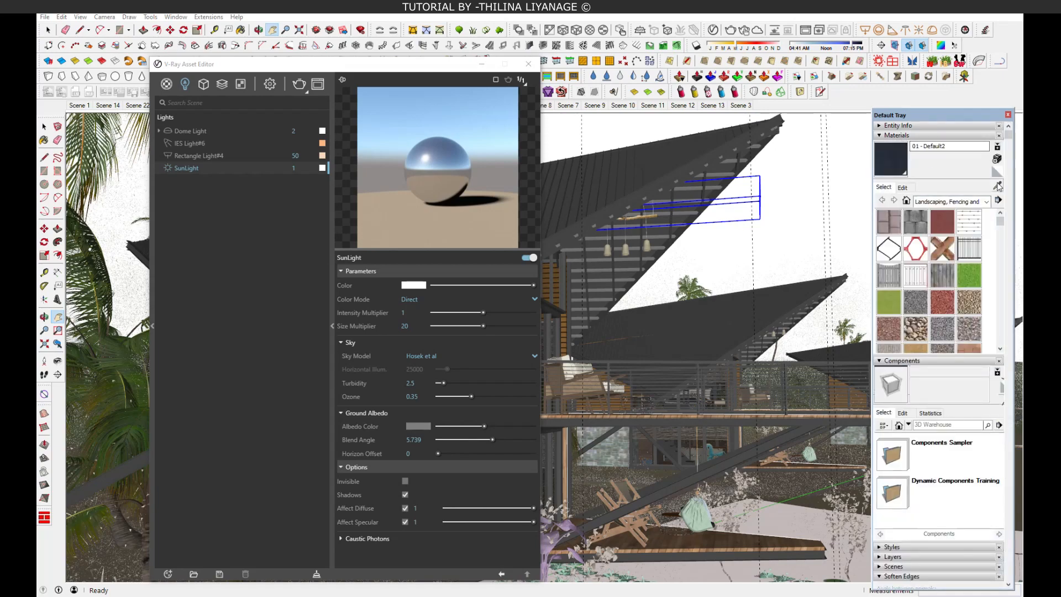
{"action": "left_click", "coordinate": [627, 179]}
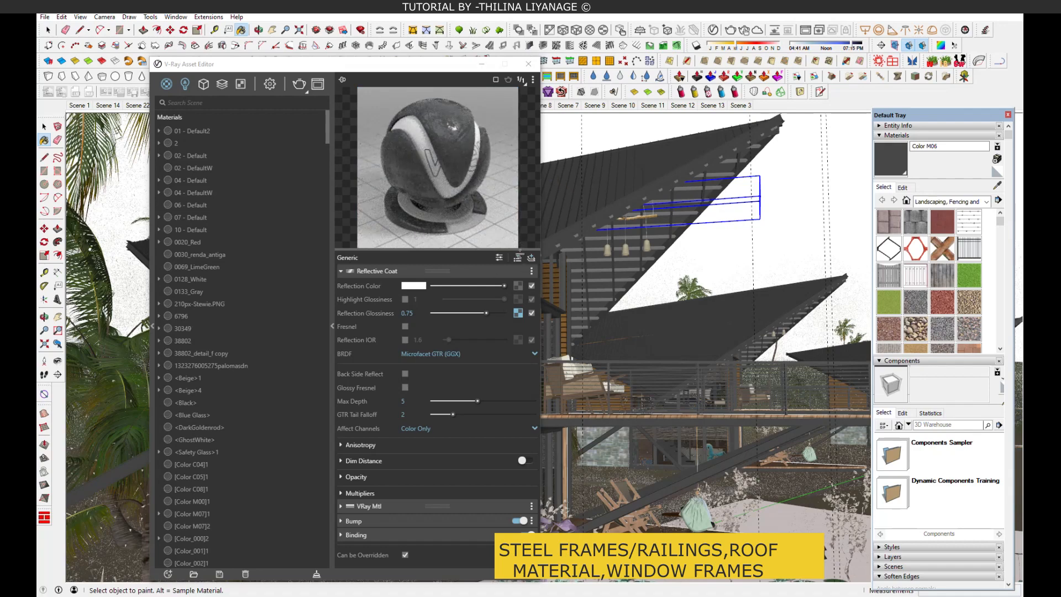
- Review Color M06's reflection glossiness bitmap and its expanded Bump settings
{"action": "left_click", "coordinate": [518, 313]}
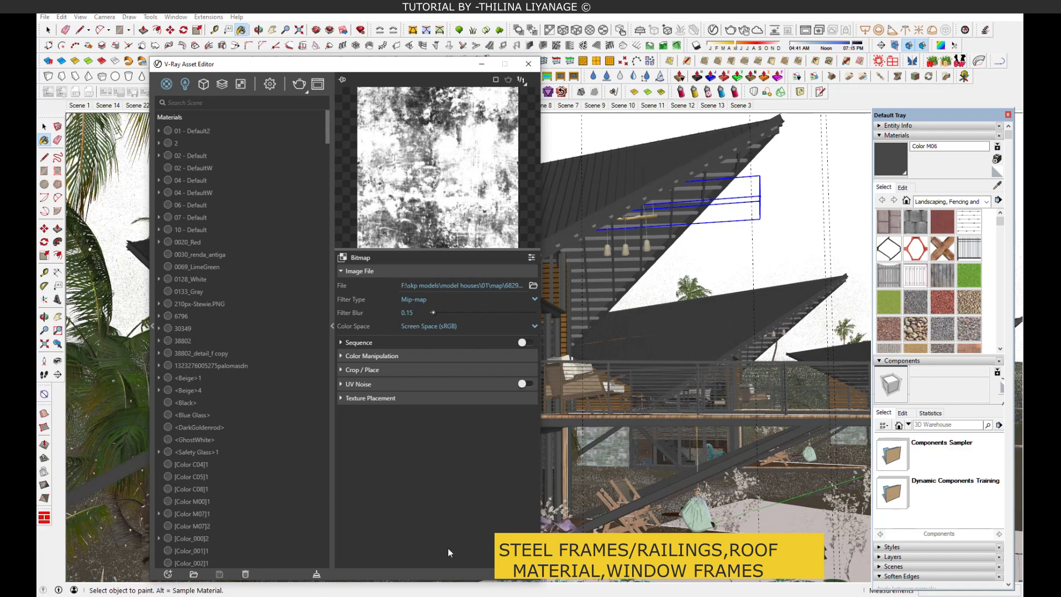
{"action": "left_click", "coordinate": [515, 573]}
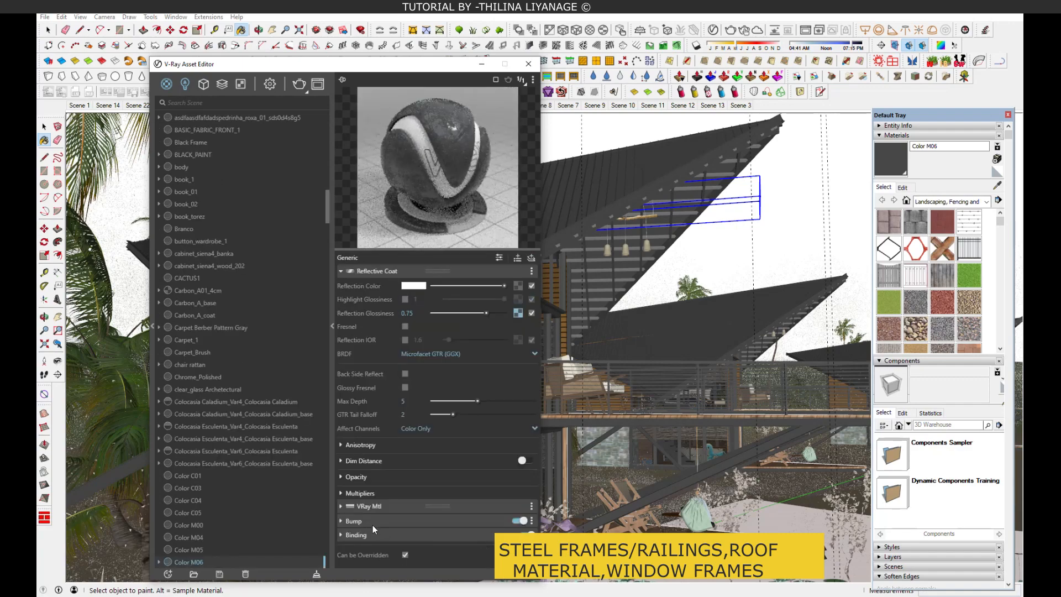
{"action": "left_click", "coordinate": [355, 521]}
{"action": "scroll", "coordinate": [500, 434], "scroll_direction": "down", "scroll_amount": 1}
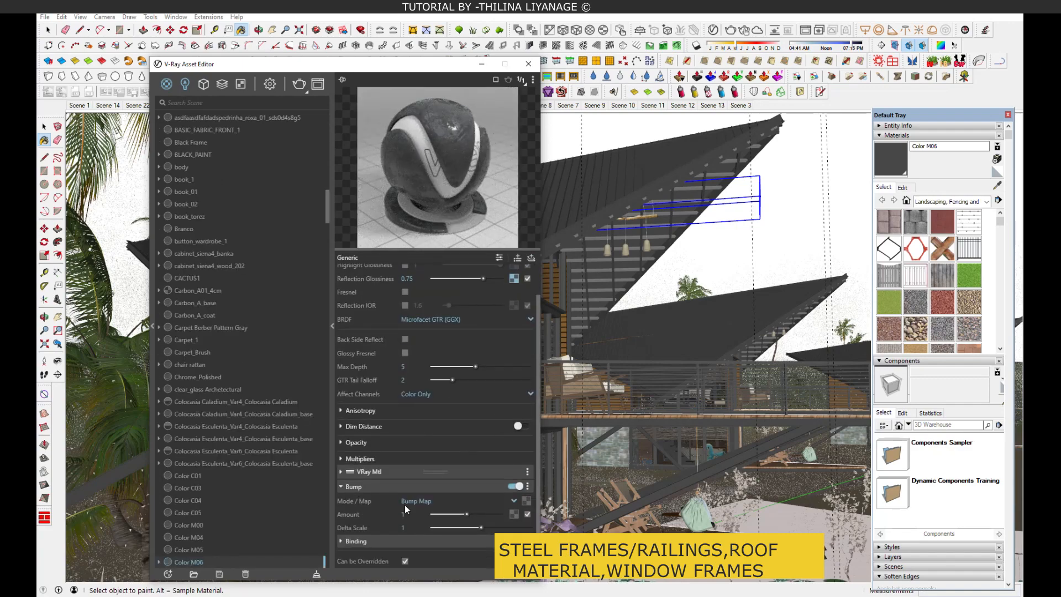
- Uncover the house's windows and sample their glass material, Glass_Window_CementGrey#1, from the model
{"action": "left_click_drag", "start_coordinate": [443, 69], "coordinate": [342, 51]}
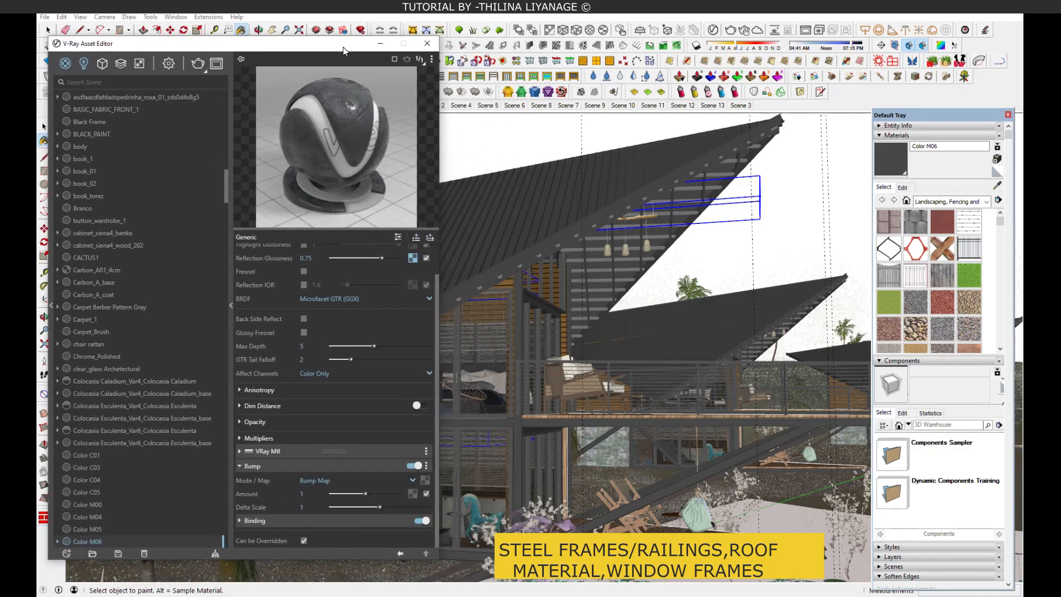
{"action": "left_click", "coordinate": [988, 175]}
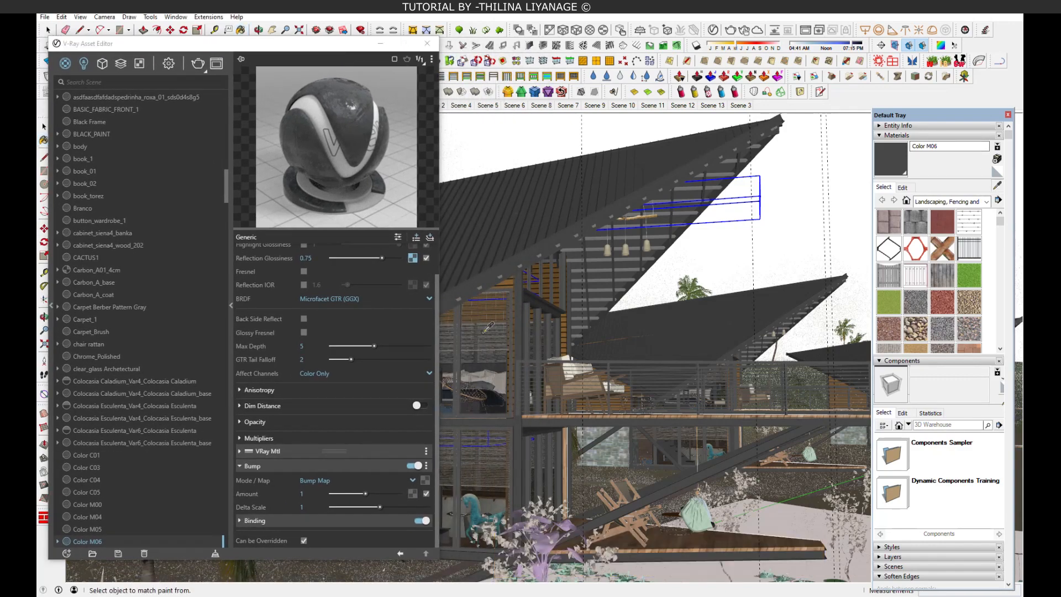
{"action": "left_click_drag", "start_coordinate": [323, 51], "coordinate": [335, 51]}
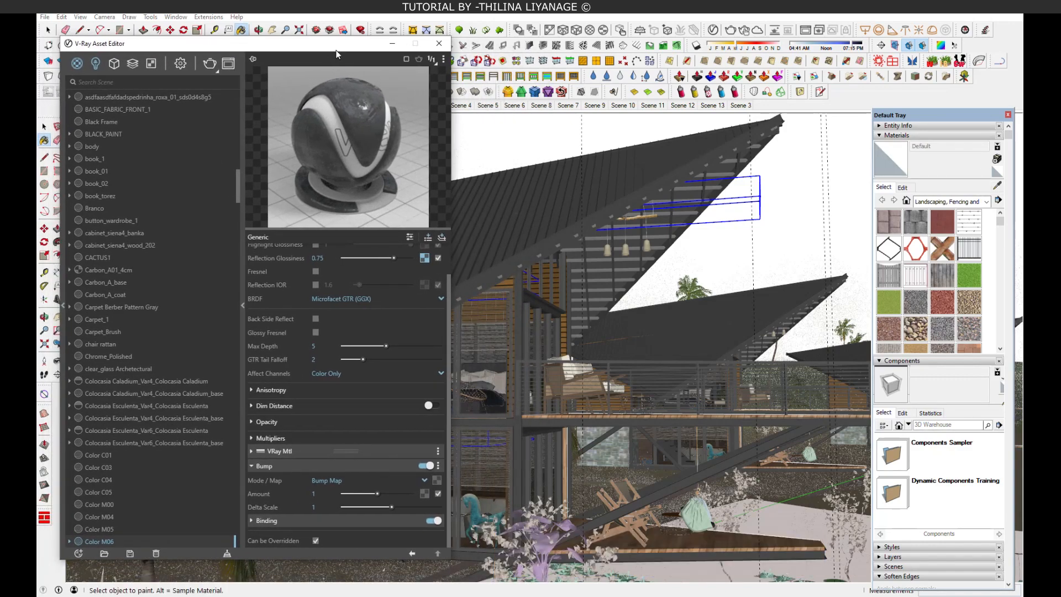
{"action": "left_click", "coordinate": [999, 186]}
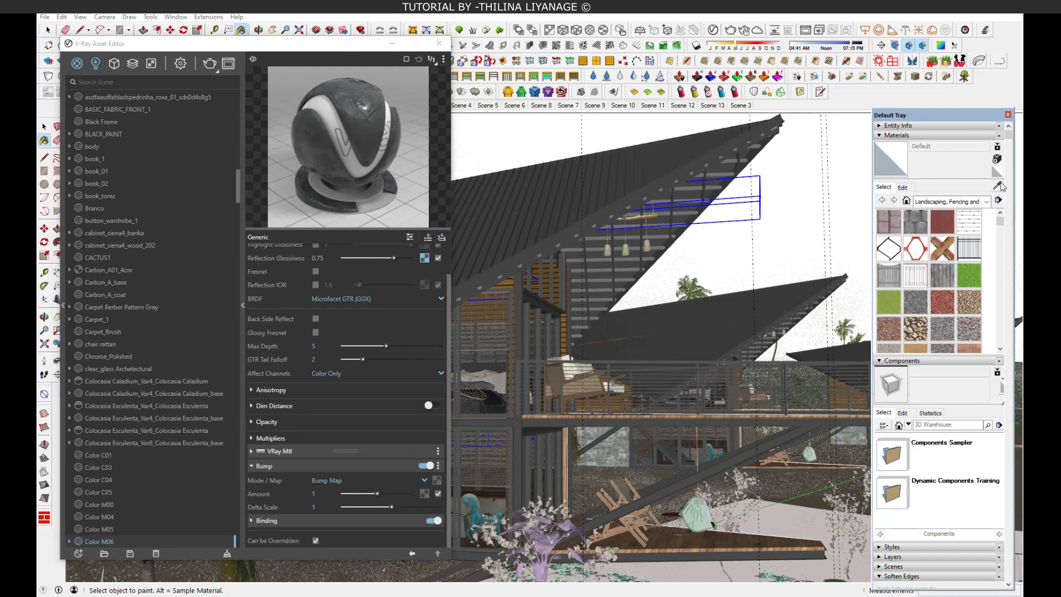
{"action": "left_click", "coordinate": [494, 339]}
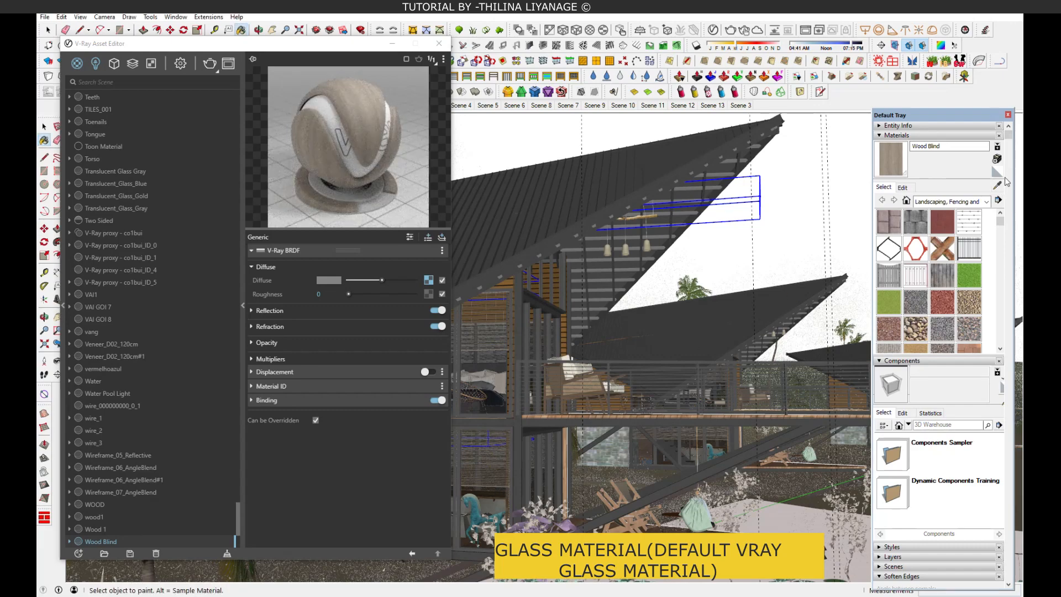
{"action": "left_click", "coordinate": [495, 500], "text": "alt"}
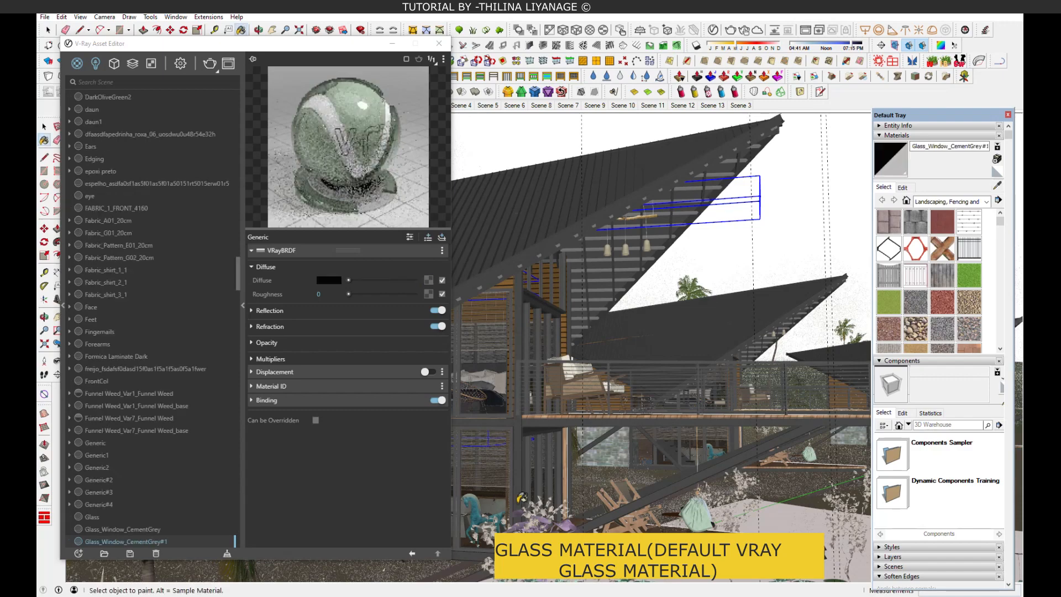
- Open the V-Ray material library and show Glass Window CementGrey in the Glass category with its options for adding or applying it
{"action": "left_click", "coordinate": [65, 306]}
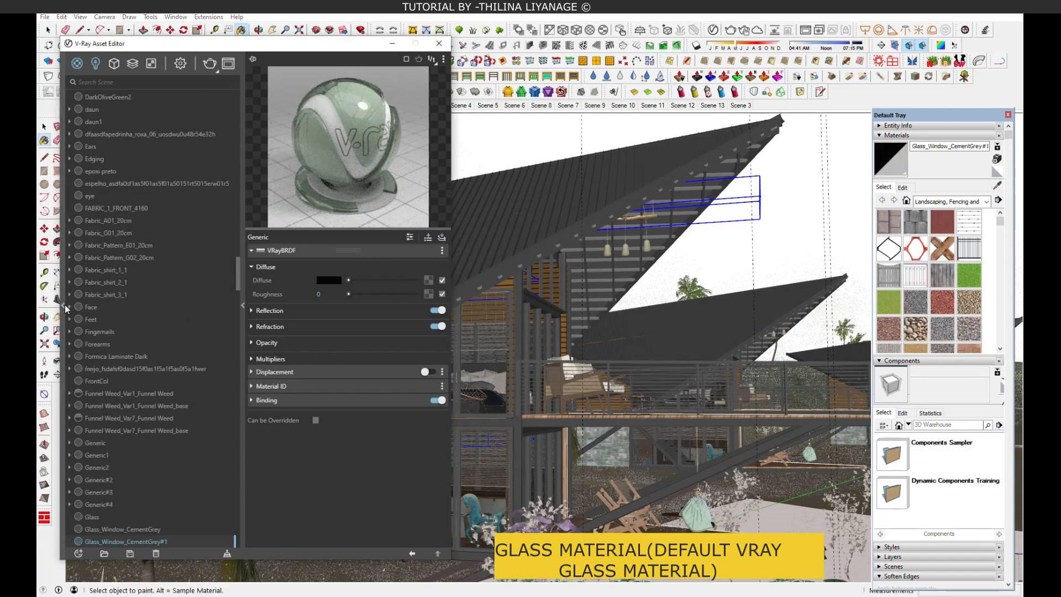
{"action": "left_click_drag", "start_coordinate": [332, 46], "coordinate": [595, 43]}
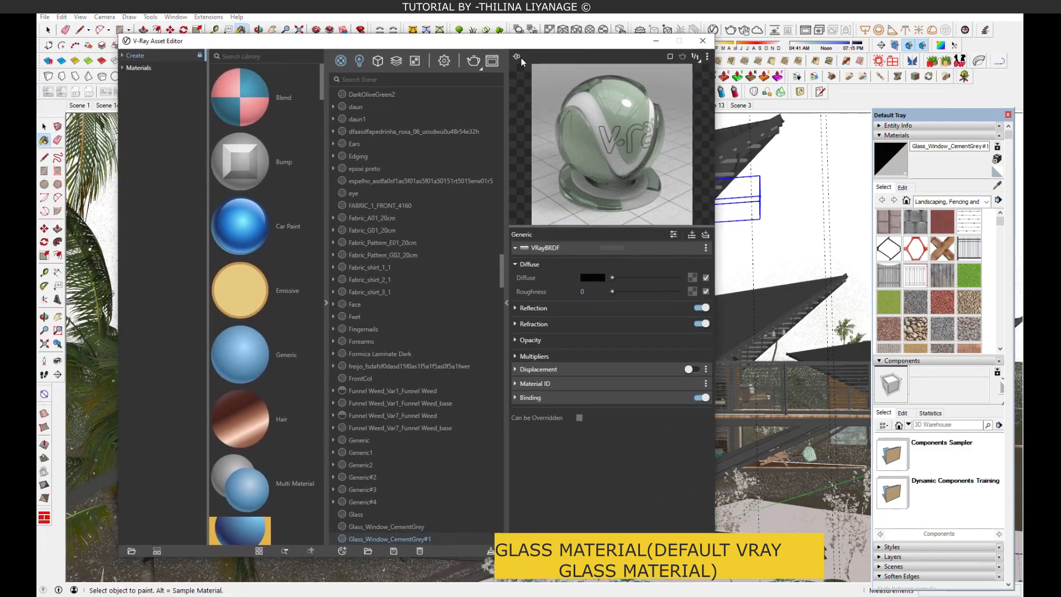
{"action": "left_click", "coordinate": [138, 68]}
{"action": "left_click", "coordinate": [122, 68]}
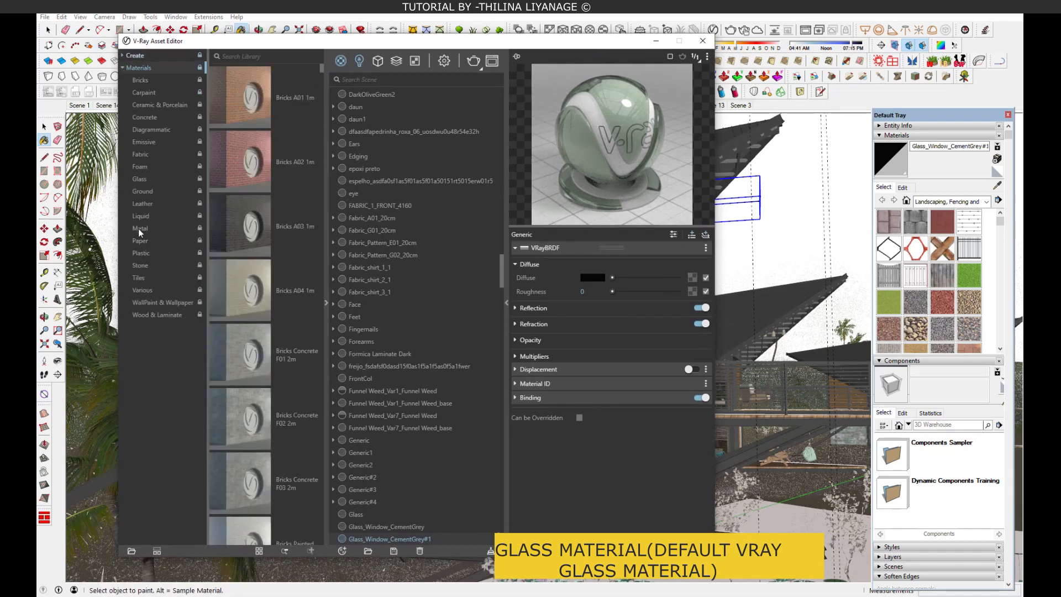
{"action": "left_click", "coordinate": [141, 179]}
{"action": "scroll", "coordinate": [247, 327], "scroll_direction": "down", "scroll_amount": 10}
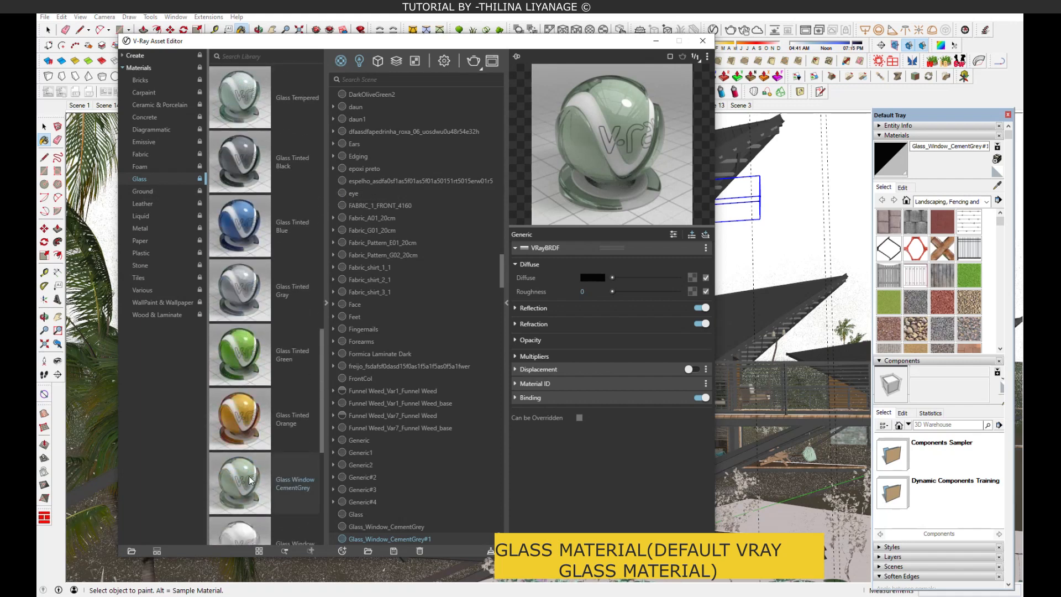
{"action": "right_click", "coordinate": [249, 480]}
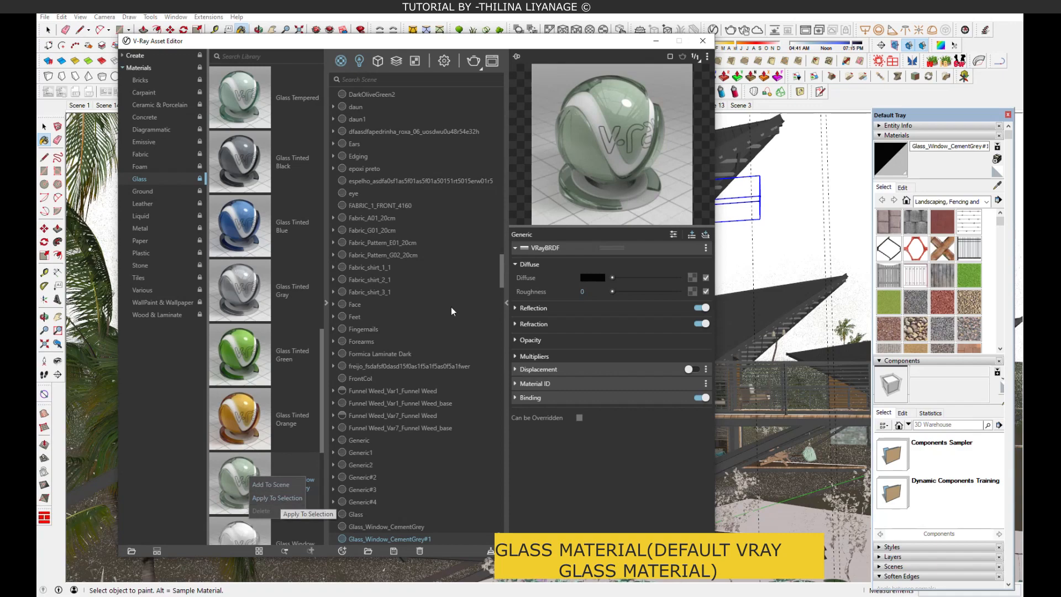
- Sample the wood material Material53 from the house's lower deck and bring the whole V-Ray Asset Editor back into view
{"action": "left_click_drag", "start_coordinate": [590, 45], "coordinate": [409, 35]}
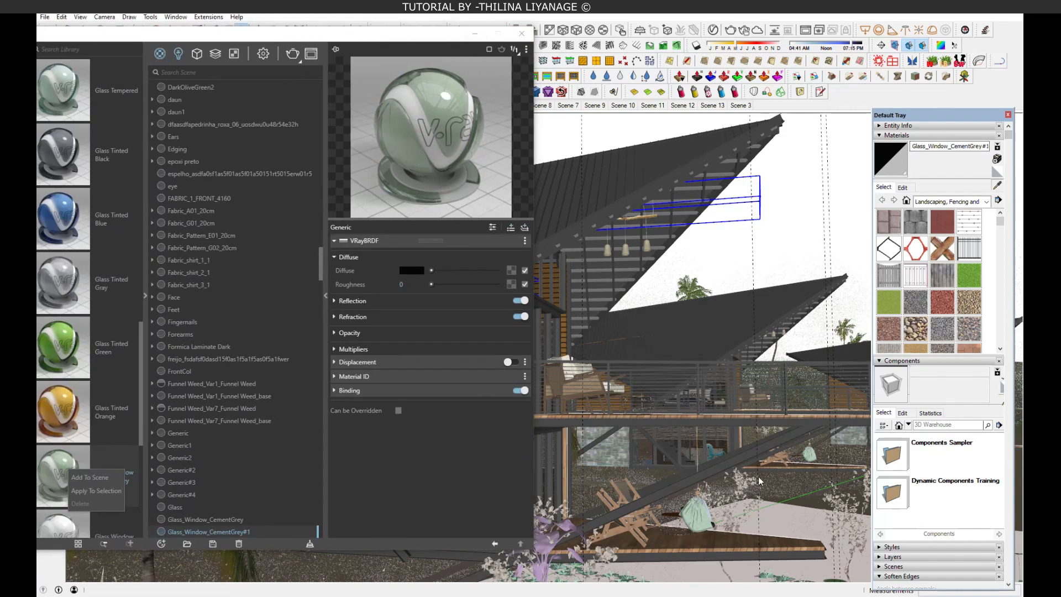
{"action": "left_click", "coordinate": [684, 544]}
{"action": "left_click", "coordinate": [380, 36]}
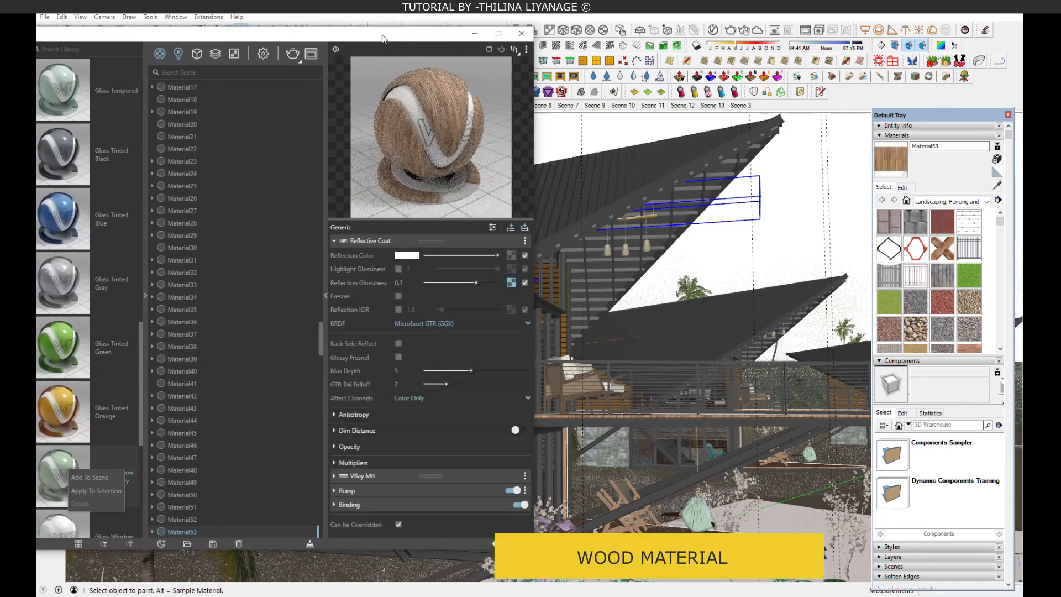
{"action": "left_click_drag", "start_coordinate": [380, 36], "coordinate": [536, 29]}
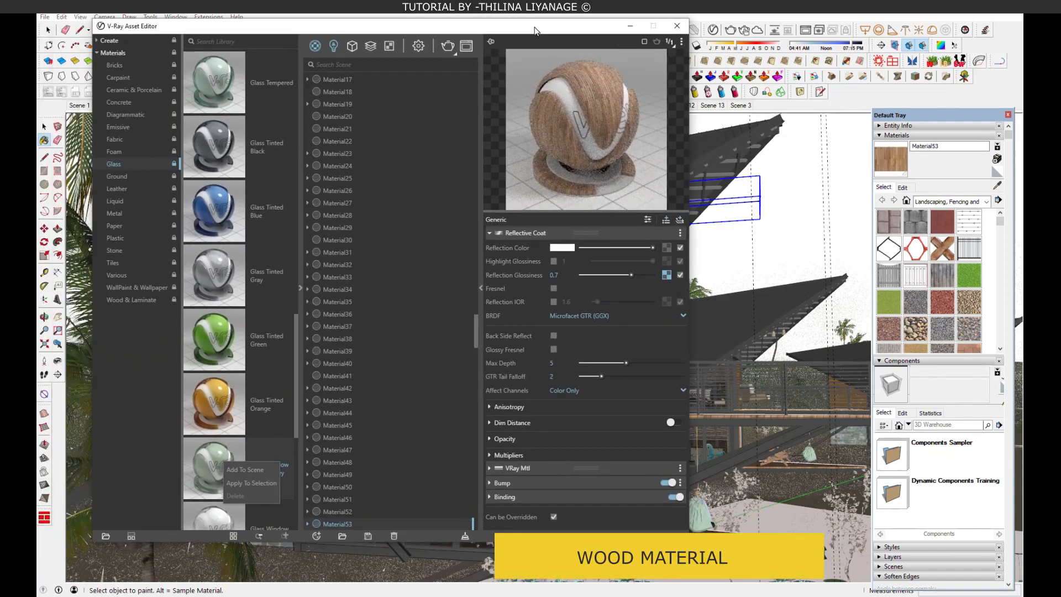
- Review the bitmaps assigned to Material53's reflection glossiness and bump map
{"action": "left_click", "coordinate": [667, 275]}
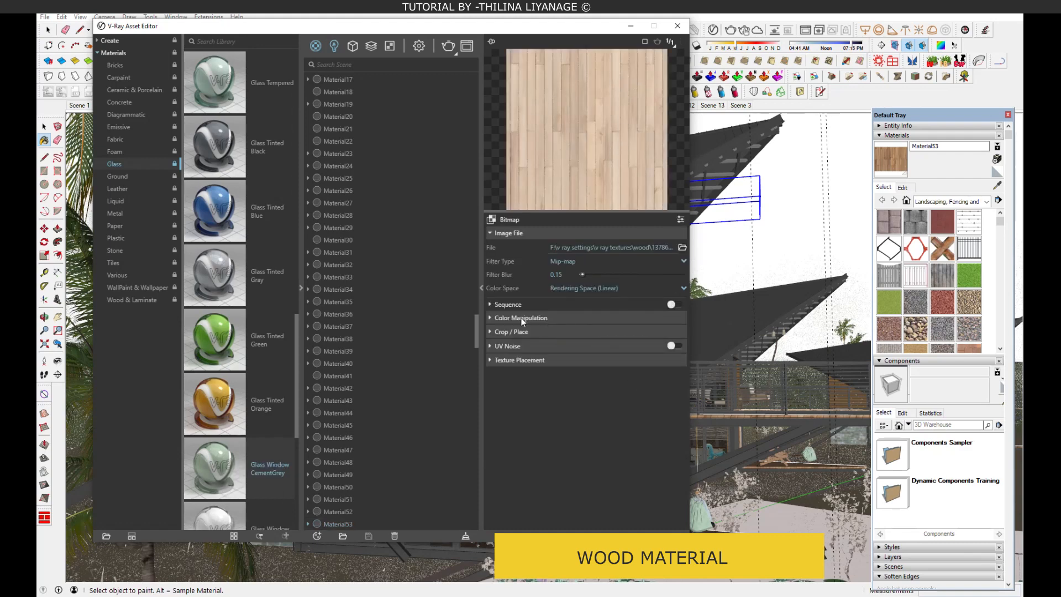
{"action": "left_click", "coordinate": [649, 535]}
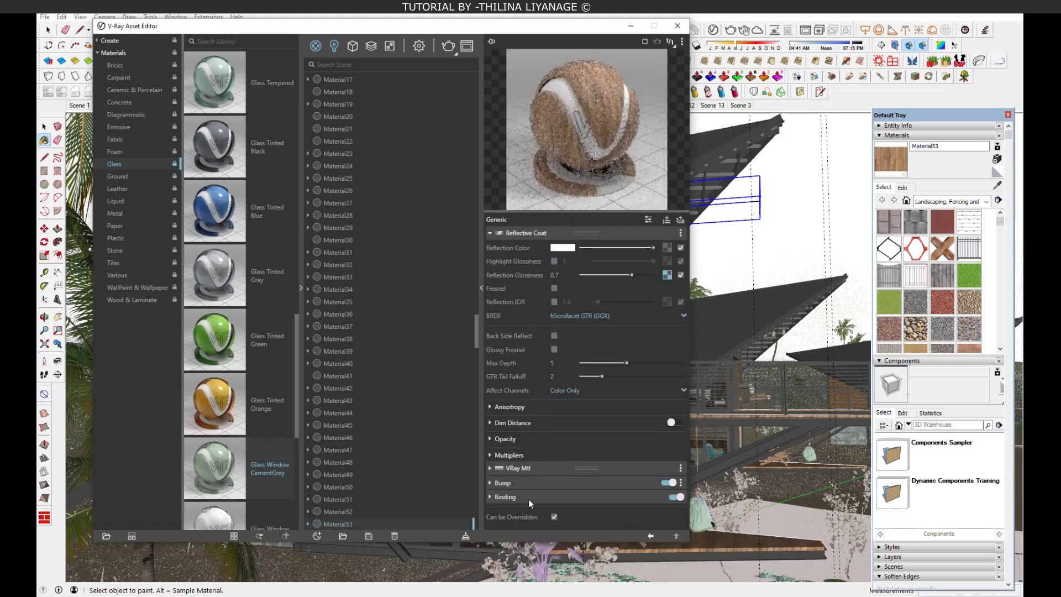
{"action": "left_click", "coordinate": [502, 483]}
{"action": "left_click", "coordinate": [676, 497]}
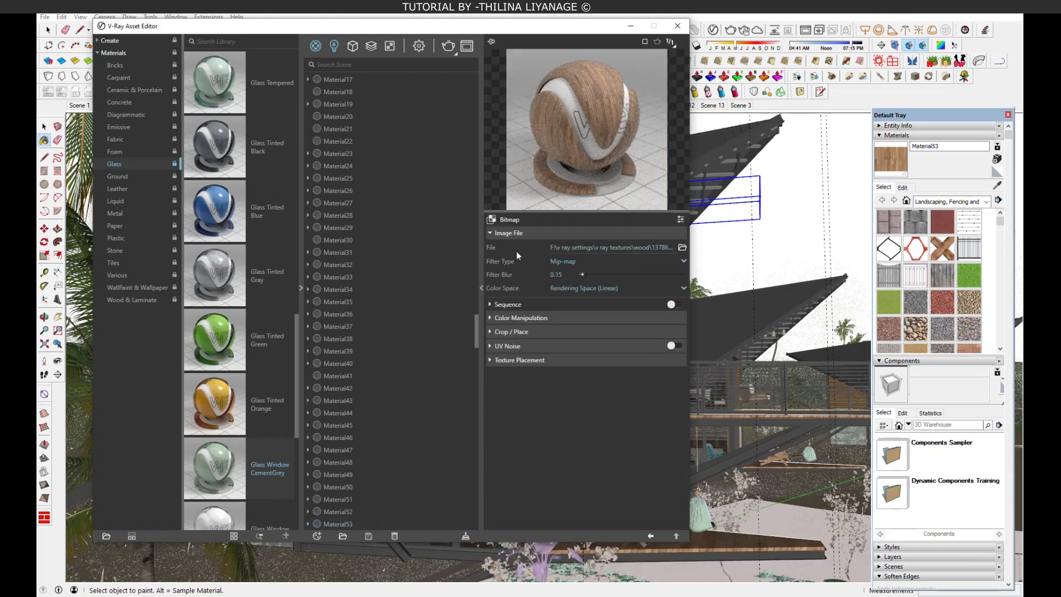
{"action": "left_click", "coordinate": [649, 536]}
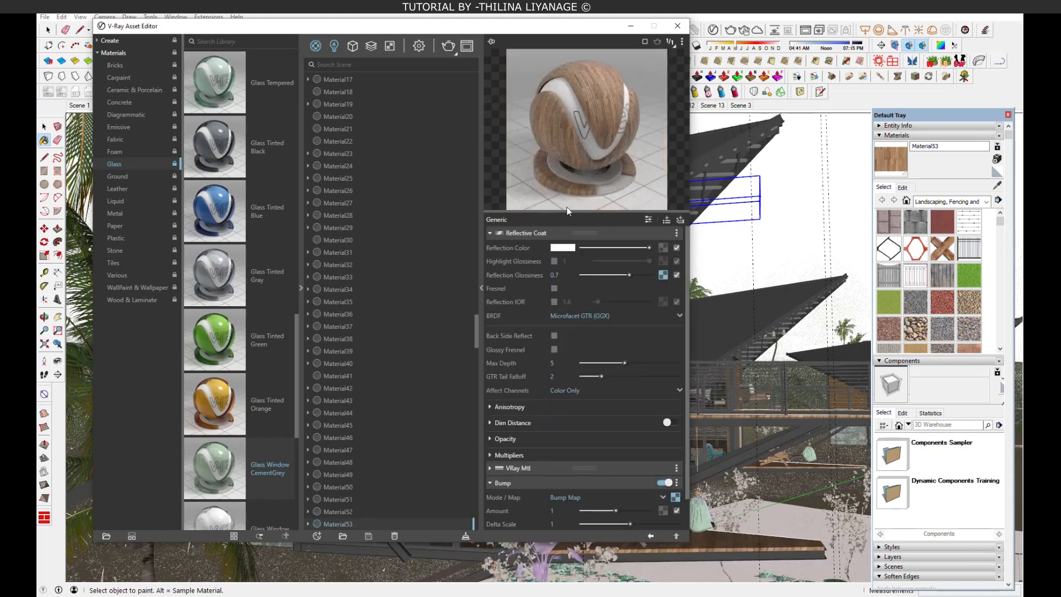
- Move the V-Ray Asset Editor aside and sample the Water material from the surface in front of the lower deck
{"action": "left_click_drag", "start_coordinate": [540, 26], "coordinate": [400, 44]}
{"action": "left_click", "coordinate": [998, 186]}
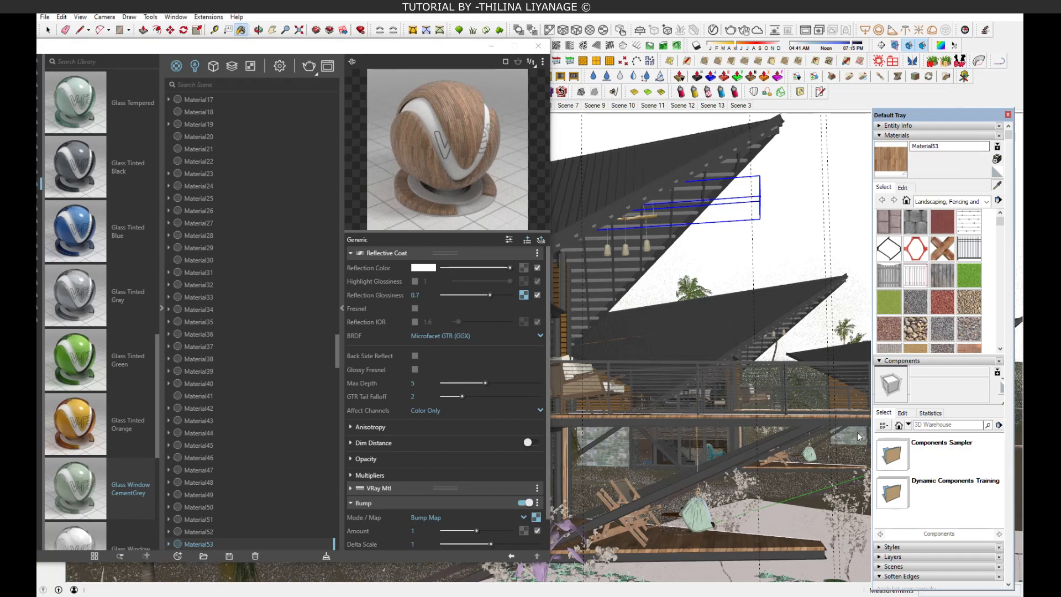
{"action": "left_click", "coordinate": [707, 571]}
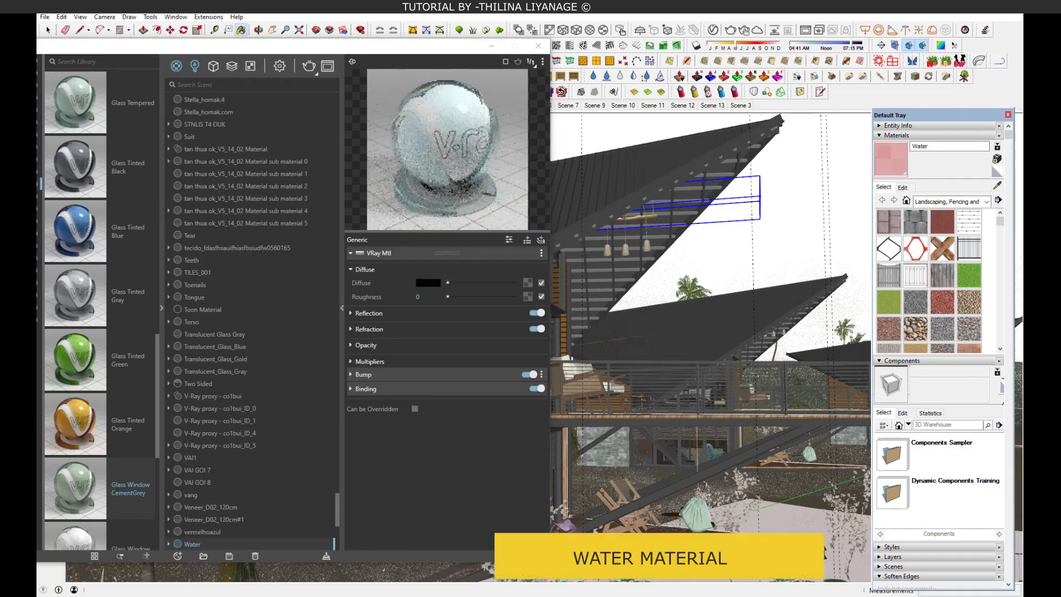
- Reposition the V-Ray Asset Editor and review the Water material's expanded Bump and Reflection settings
{"action": "left_click_drag", "start_coordinate": [429, 52], "coordinate": [566, 41]}
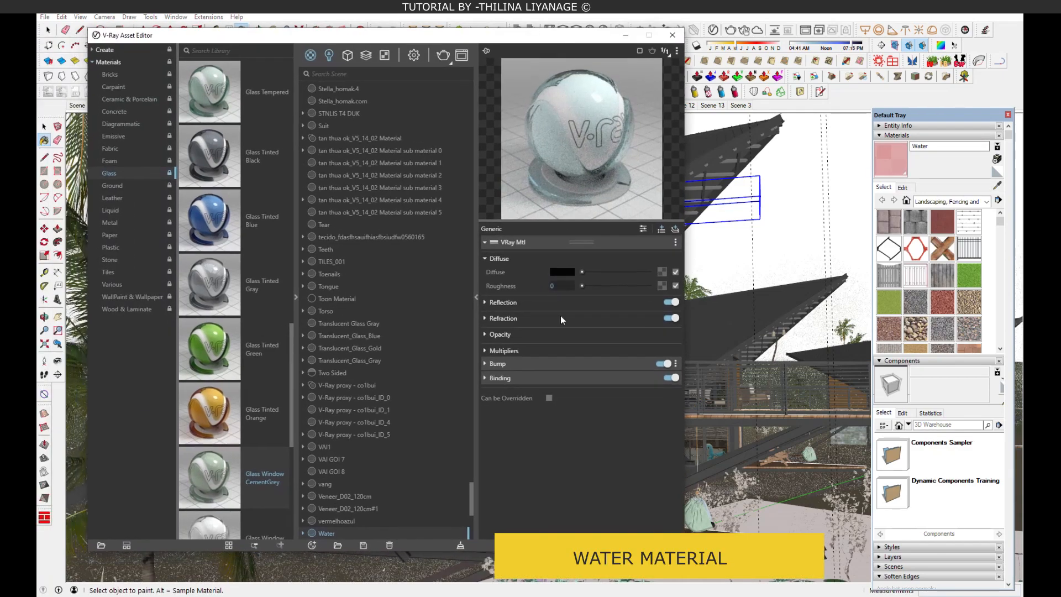
{"action": "left_click", "coordinate": [500, 364]}
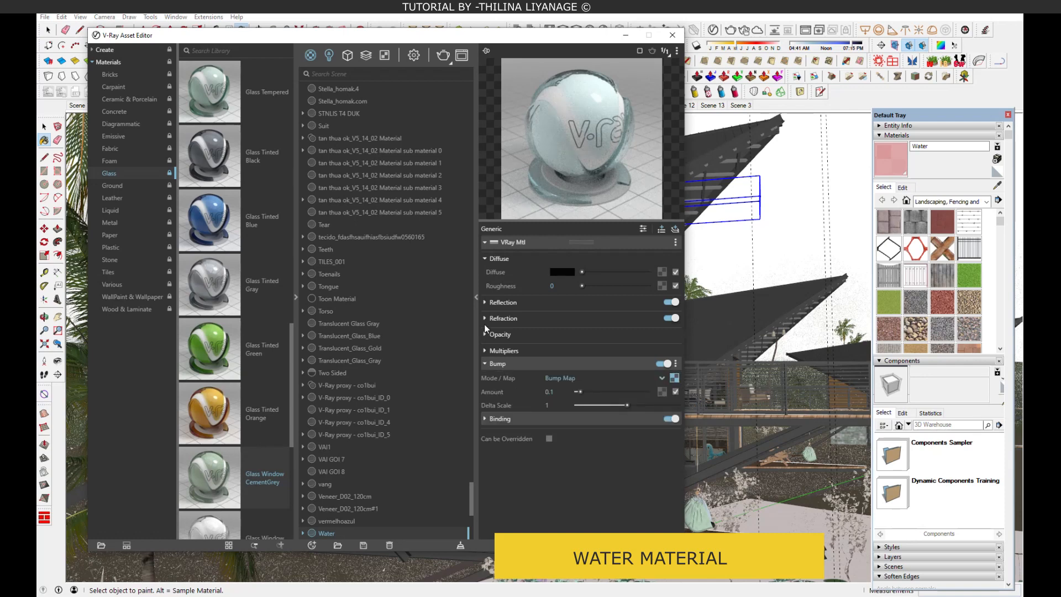
{"action": "left_click", "coordinate": [498, 303]}
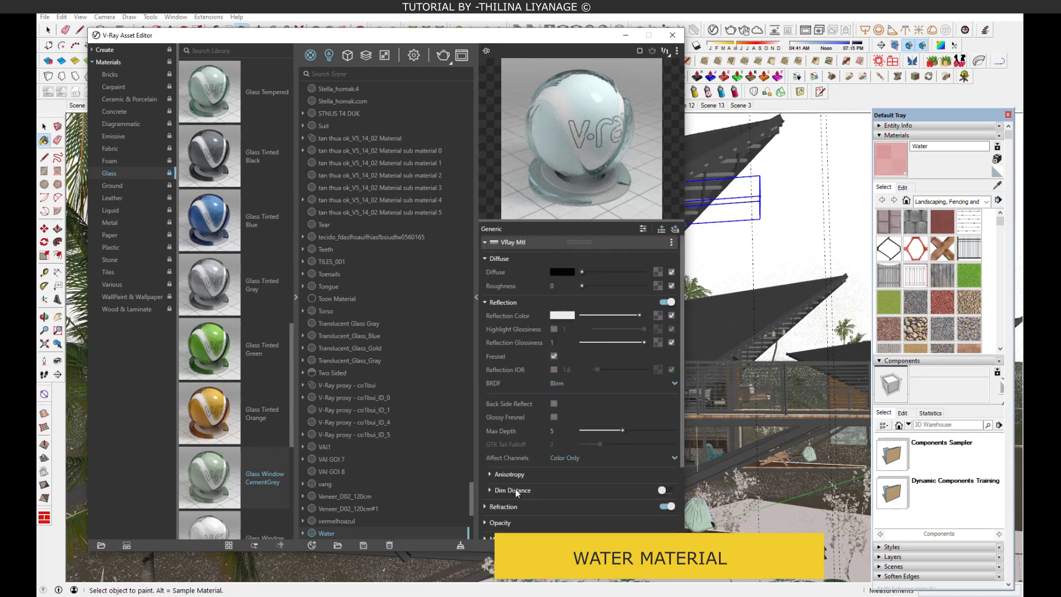
- Examine the Water material's Refraction settings, including the fog color, fog multiplier and IOR, down to its Bump settings
{"action": "scroll", "coordinate": [541, 395], "scroll_direction": "down", "scroll_amount": 3}
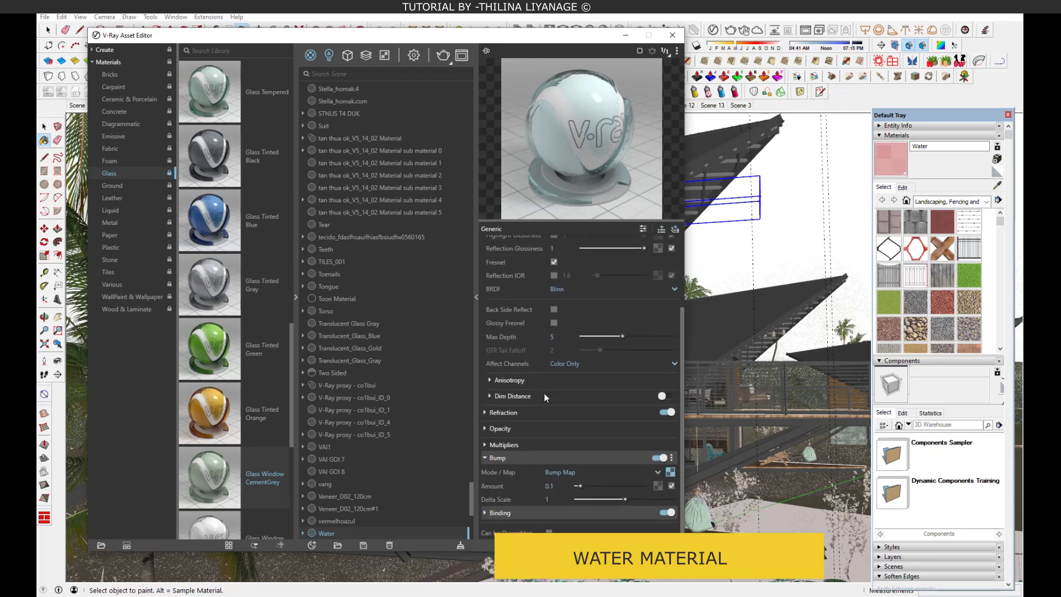
{"action": "left_click", "coordinate": [500, 413]}
{"action": "scroll", "coordinate": [562, 401], "scroll_direction": "down", "scroll_amount": 2}
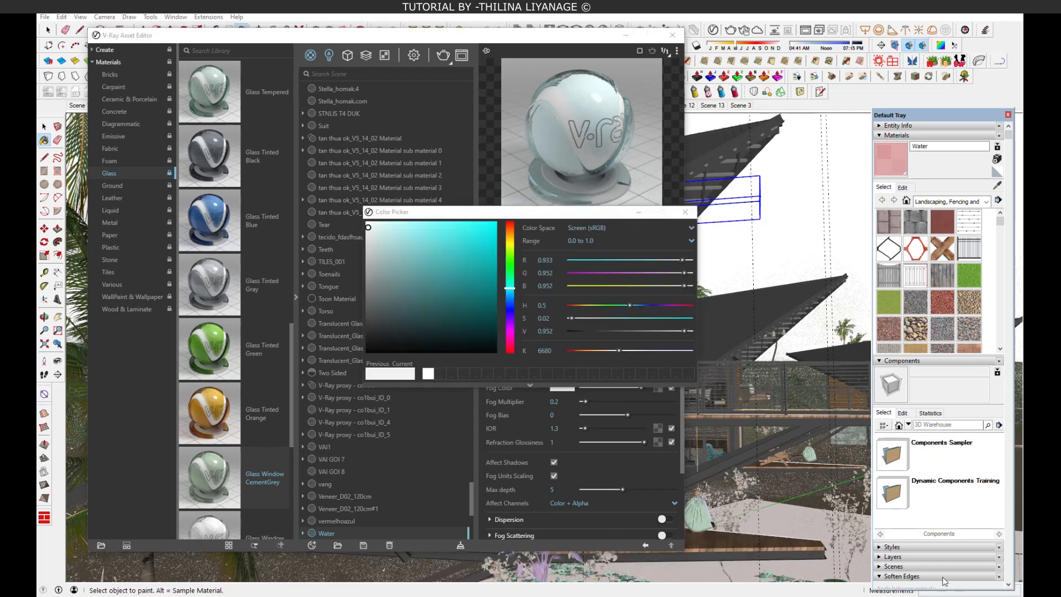
{"action": "left_click", "coordinate": [685, 211]}
{"action": "scroll", "coordinate": [552, 432], "scroll_direction": "down", "scroll_amount": 4}
{"action": "scroll", "coordinate": [551, 432], "scroll_direction": "down", "scroll_amount": 1}
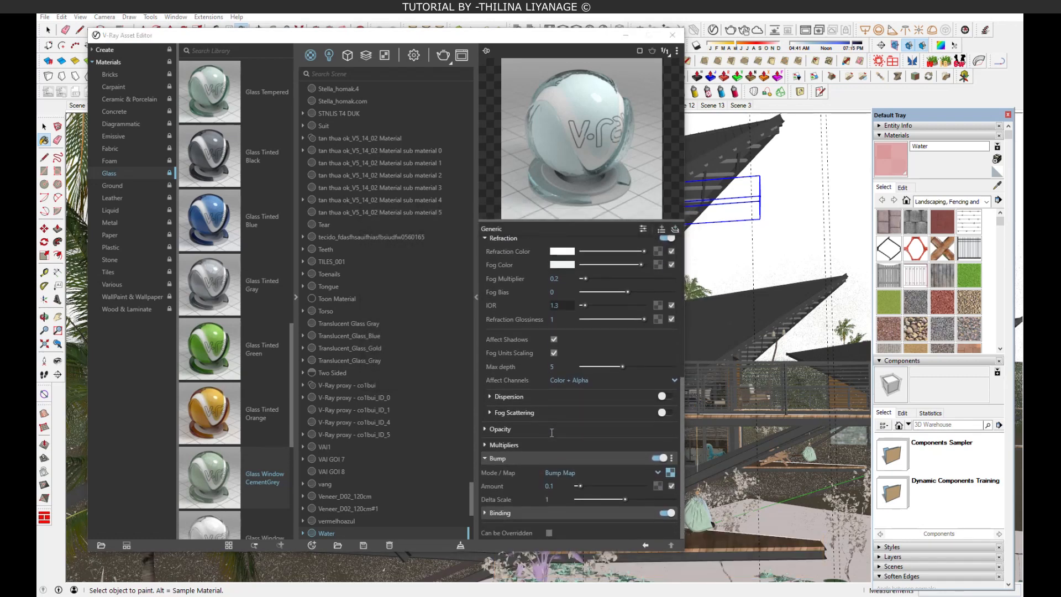
- Collapse the Water material's details, reposition the V-Ray Asset Editor and bring up the render settings
{"action": "left_click", "coordinate": [295, 297]}
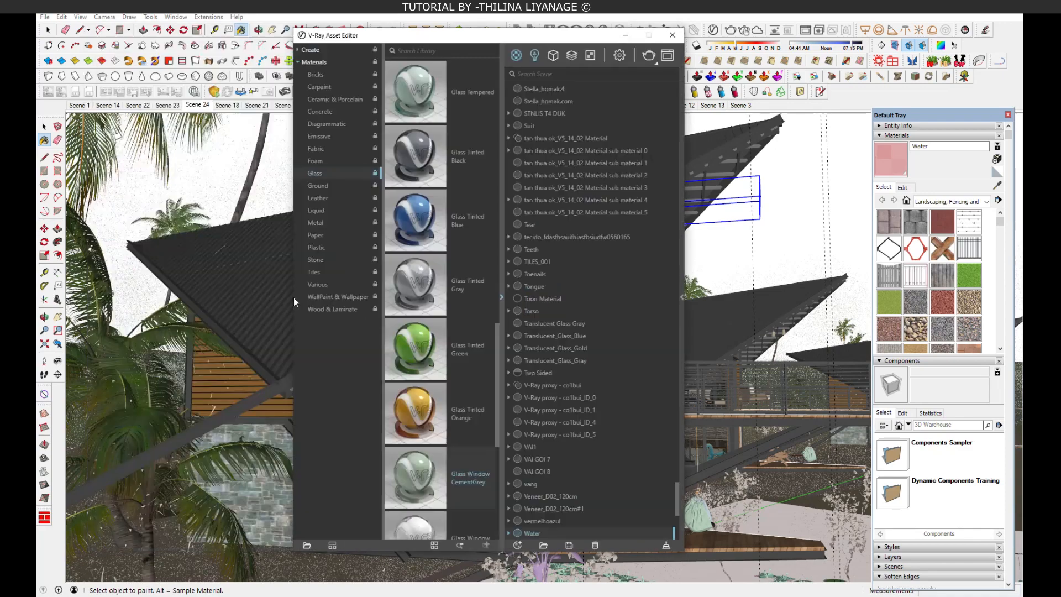
{"action": "left_click_drag", "start_coordinate": [513, 44], "coordinate": [401, 46]}
{"action": "left_click", "coordinate": [299, 58]}
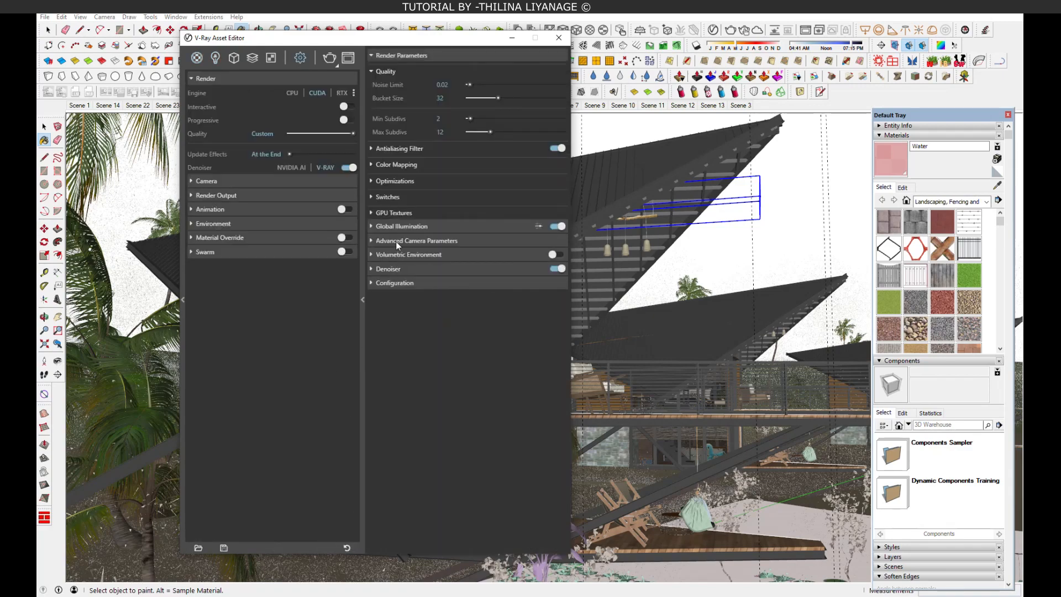
{"action": "middle_click", "coordinate": [703, 350]}
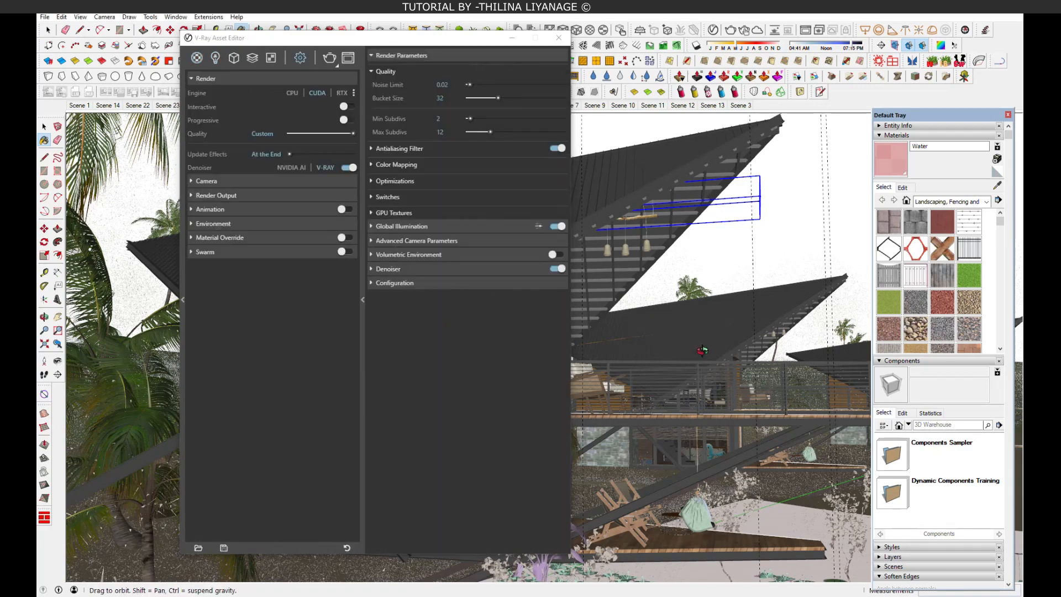
{"action": "middle_click_drag", "start_coordinate": [703, 349], "coordinate": [703, 349]}
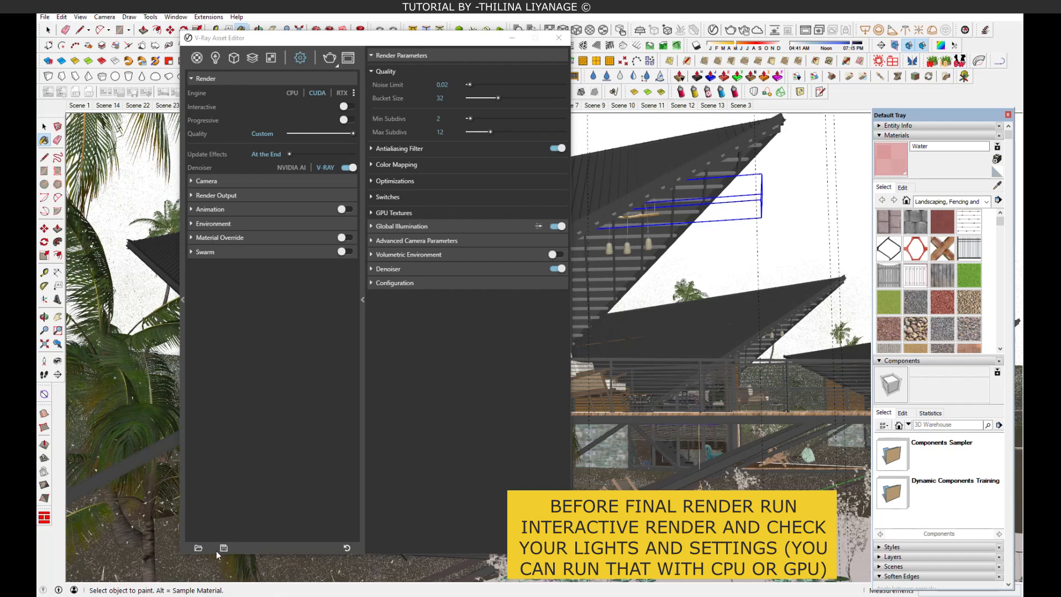
{"action": "left_click", "coordinate": [337, 63]}
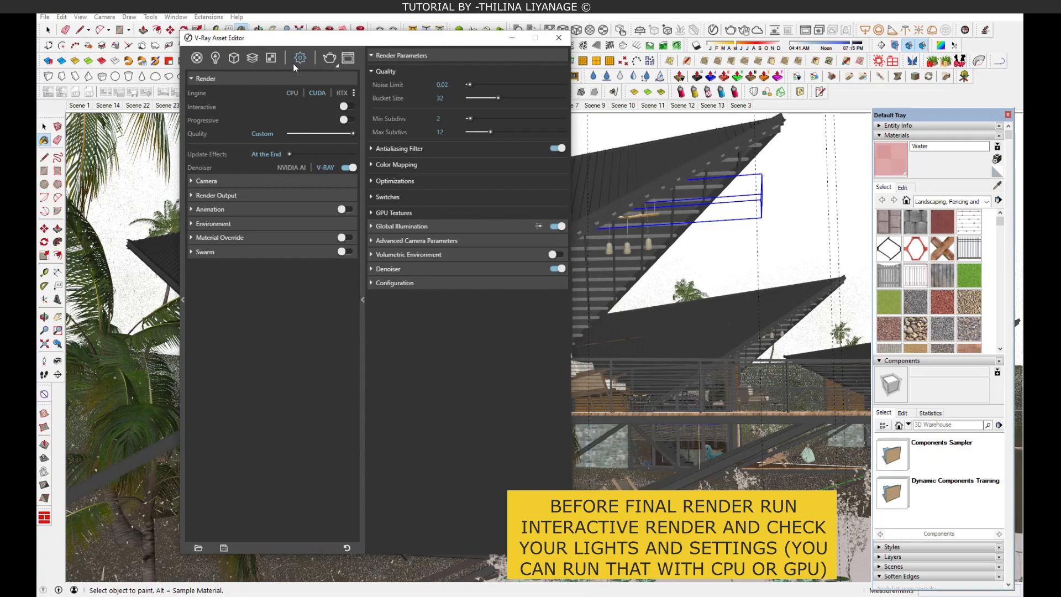
{"action": "left_click", "coordinate": [206, 181]}
{"action": "left_click", "coordinate": [206, 181]}
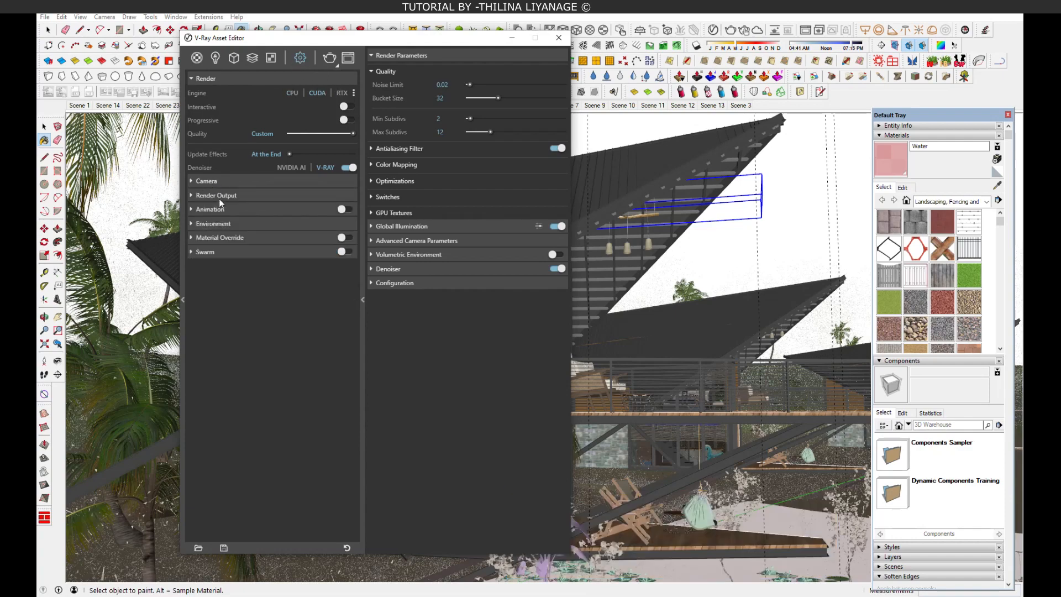
- Set the render output's image height to 800 pixels, keeping the 16:9 Widescreen aspect ratio
{"action": "left_click", "coordinate": [219, 195]}
{"action": "left_click_drag", "start_coordinate": [266, 224], "coordinate": [231, 227]}
{"action": "type", "text": "1000"}
{"action": "key", "text": "Return"}
{"action": "left_click_drag", "start_coordinate": [297, 227], "coordinate": [272, 222]}
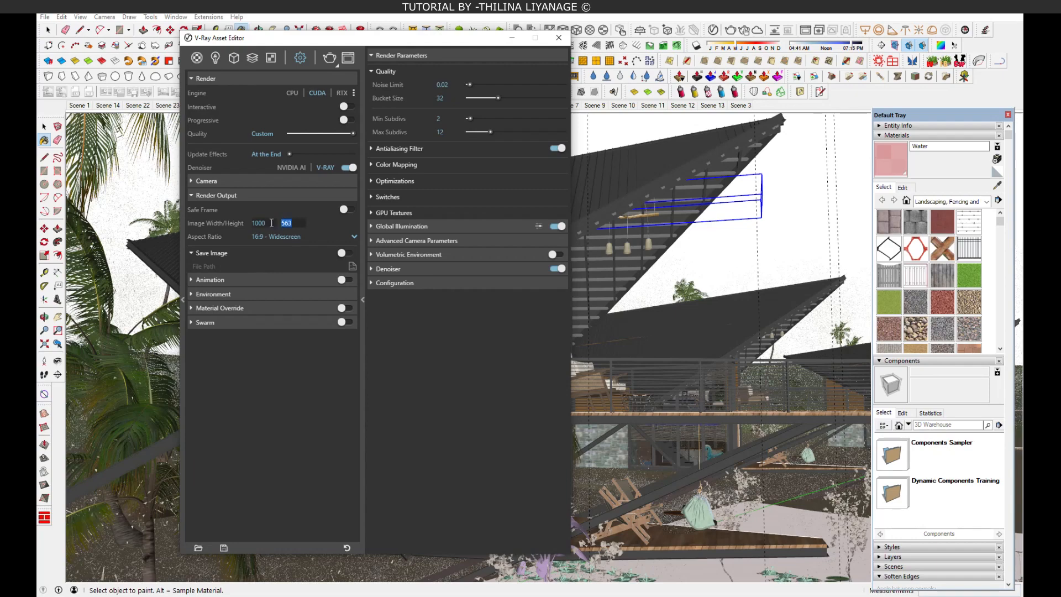
{"action": "type", "text": "800"}
{"action": "key", "text": "Return"}
- Start an interactive render and enlarge the V-Ray frame buffer to show the whole image at 100%
{"action": "left_click", "coordinate": [335, 66]}
{"action": "left_click", "coordinate": [331, 81]}
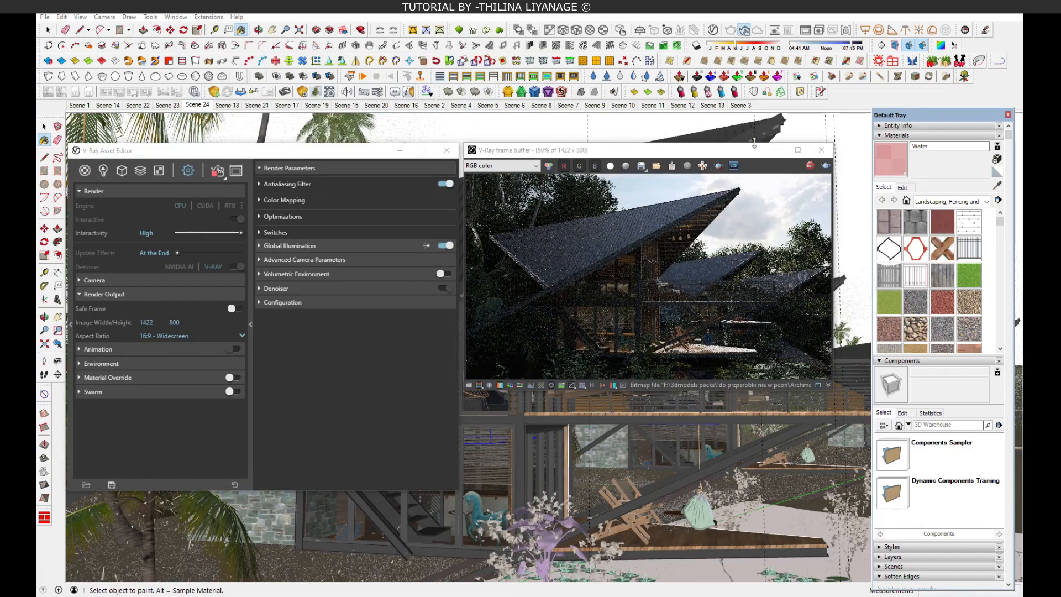
{"action": "scroll", "coordinate": [721, 232], "scroll_direction": "up", "scroll_amount": 1}
{"action": "left_click_drag", "start_coordinate": [678, 143], "coordinate": [698, 31]}
{"action": "left_click_drag", "start_coordinate": [833, 196], "coordinate": [1023, 196]}
{"action": "left_click_drag", "start_coordinate": [776, 394], "coordinate": [755, 537]}
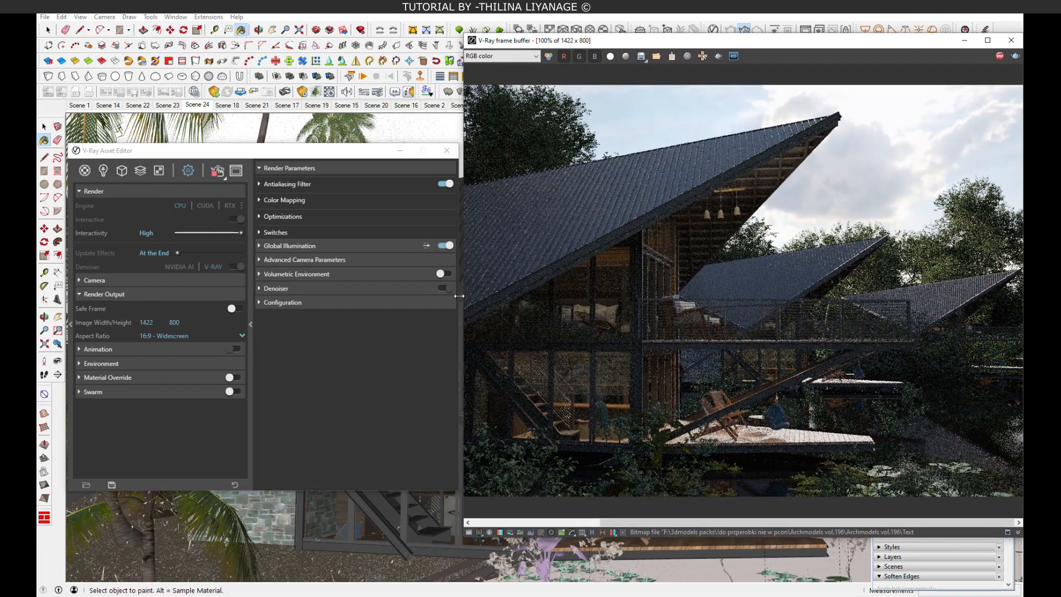
{"action": "left_click_drag", "start_coordinate": [461, 292], "coordinate": [258, 292]}
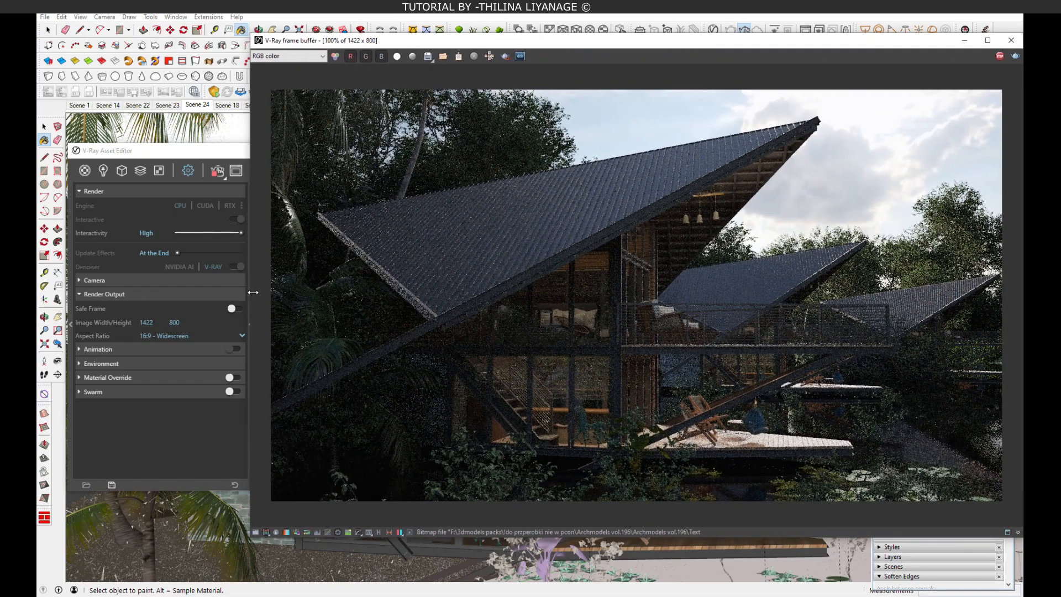
- Uncover the shadow time control, try a different time of day for the sun and reposition the frame buffer
{"action": "left_click_drag", "start_coordinate": [631, 49], "coordinate": [626, 103]}
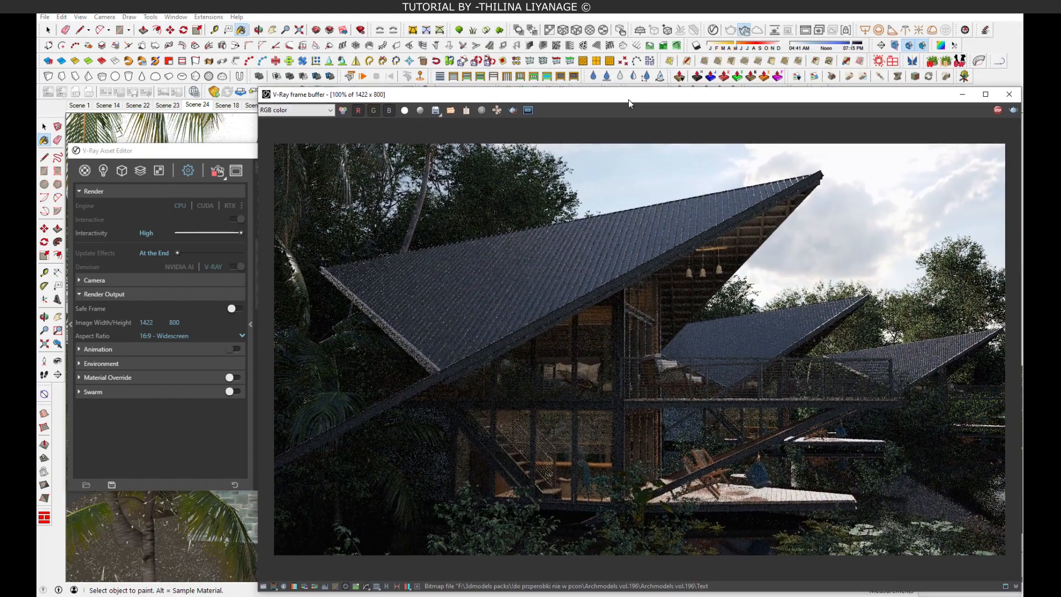
{"action": "left_click_drag", "start_coordinate": [839, 49], "coordinate": [835, 47]}
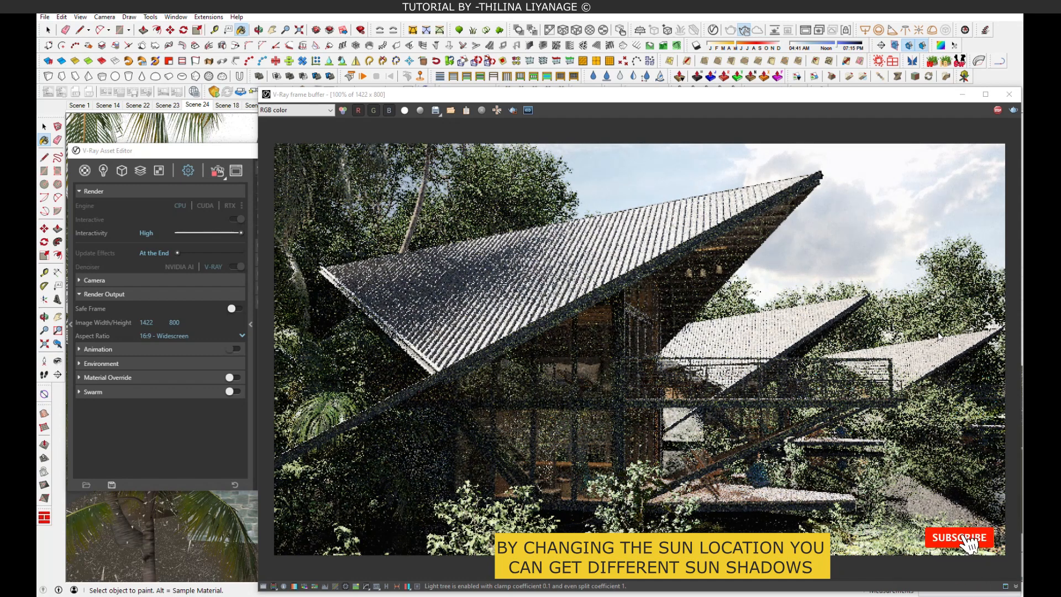
{"action": "mouse_move", "coordinate": [825, 103]}
{"action": "left_mouse_down"}
{"action": "mouse_move", "coordinate": [637, 50]}
{"action": "mouse_move", "coordinate": [602, 33]}
{"action": "mouse_move", "coordinate": [614, 25]}
{"action": "left_mouse_up"}
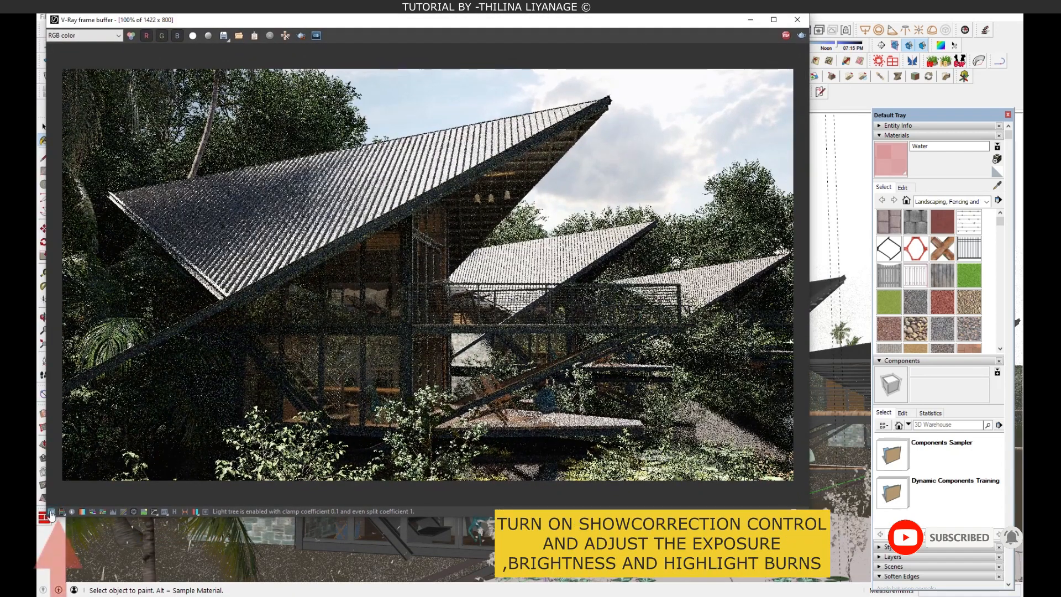
- Show the frame buffer's color corrections, compare the image with and without Exposure, and set Exposure to 1.95
{"action": "left_click", "coordinate": [50, 513]}
{"action": "left_click", "coordinate": [819, 48]}
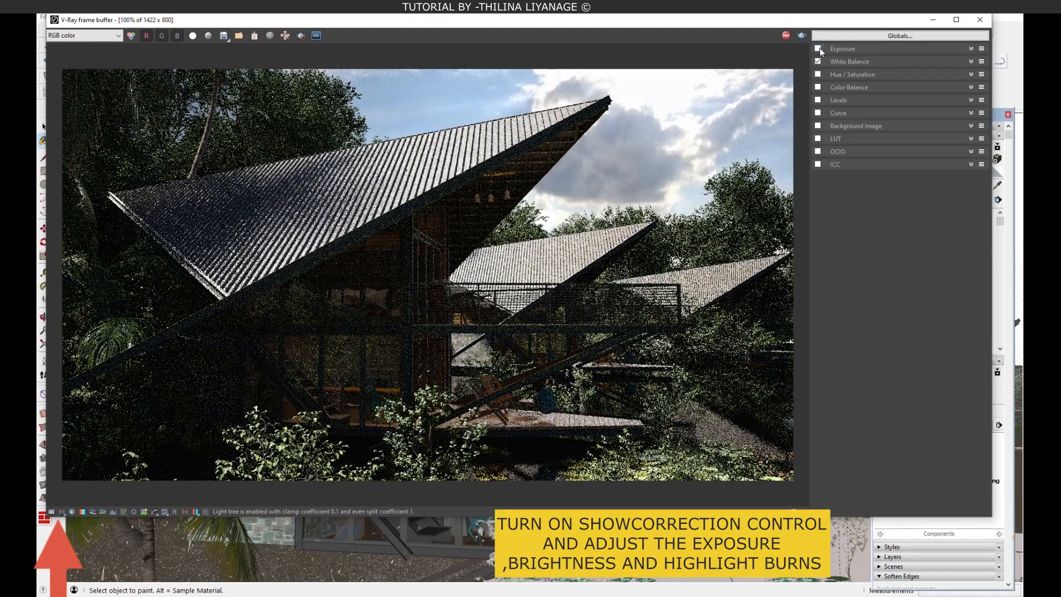
{"action": "left_click", "coordinate": [819, 49]}
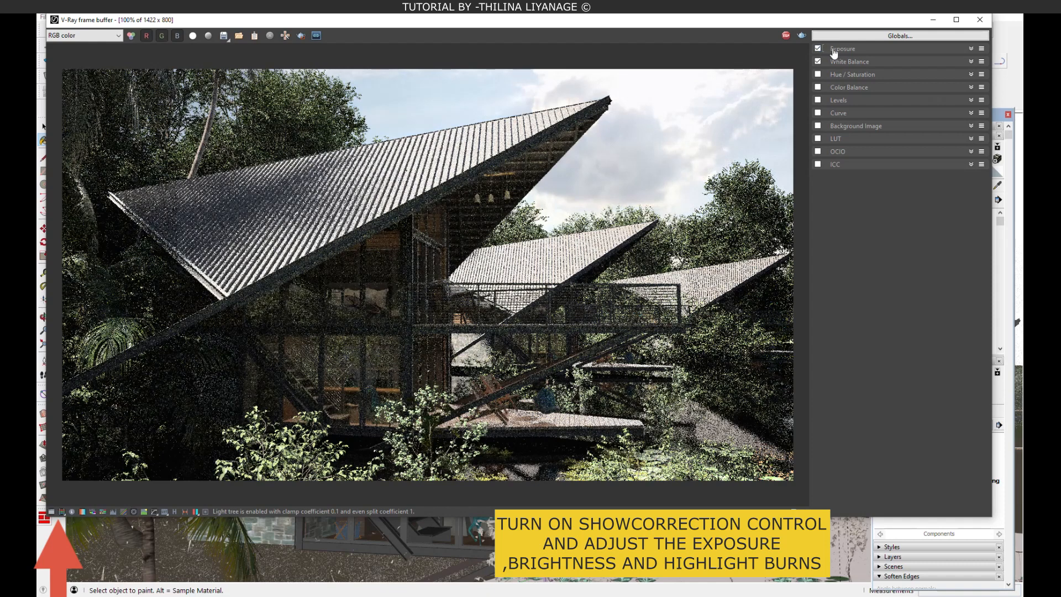
{"action": "left_click", "coordinate": [842, 50]}
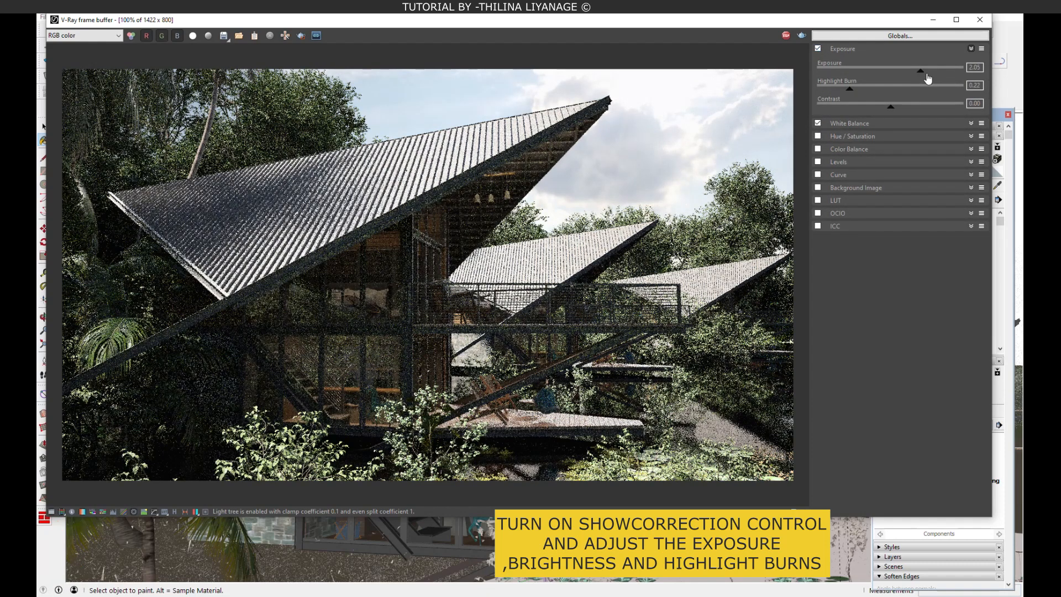
{"action": "mouse_move", "coordinate": [922, 76]}
{"action": "left_mouse_down"}
{"action": "mouse_move", "coordinate": [931, 76]}
{"action": "mouse_move", "coordinate": [920, 76]}
{"action": "left_mouse_up"}
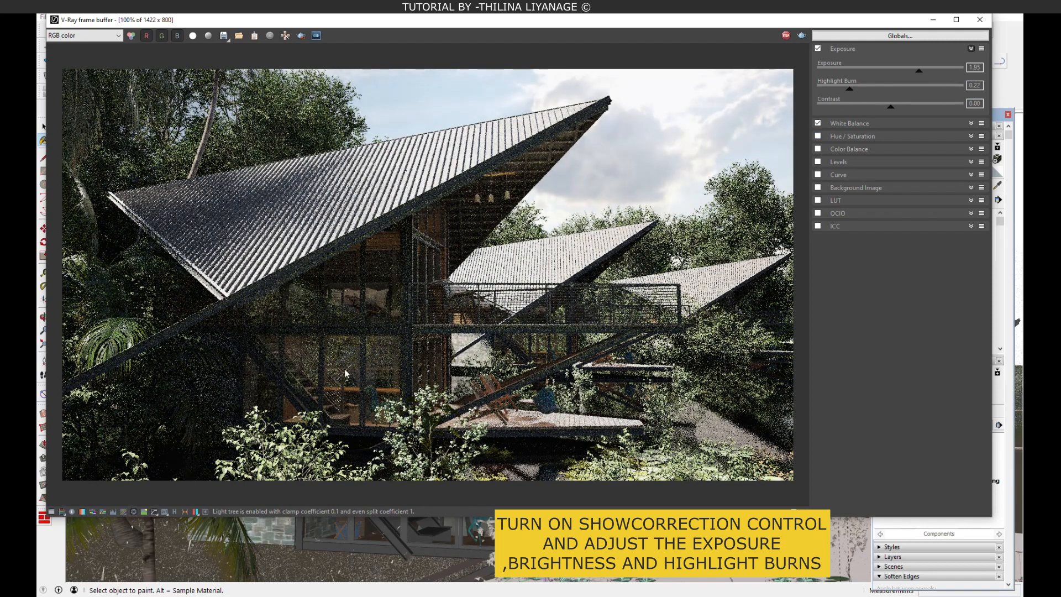
- Try a Highlight Burn of 1.00 with the color clamping toggled, and return Highlight Burn to 0.22
{"action": "left_click_drag", "start_coordinate": [849, 88], "coordinate": [981, 95]}
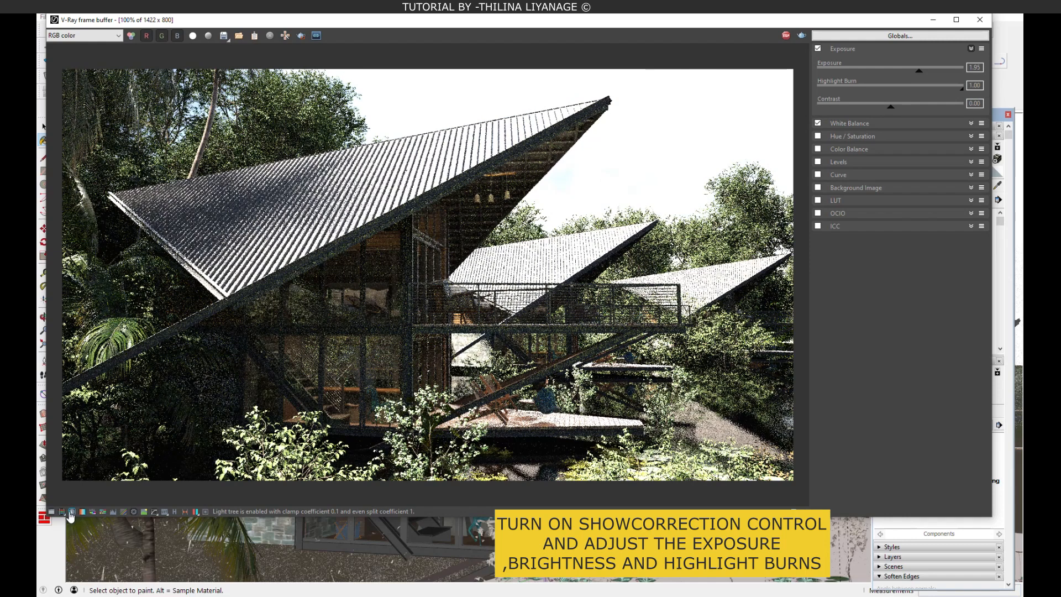
{"action": "left_click", "coordinate": [61, 511]}
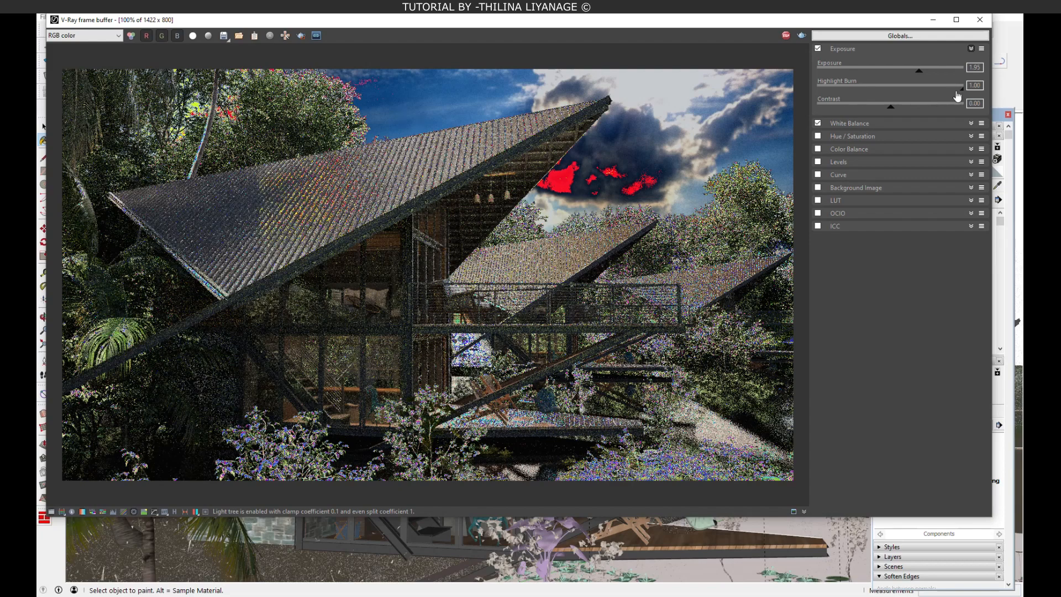
{"action": "left_click_drag", "start_coordinate": [962, 95], "coordinate": [850, 98]}
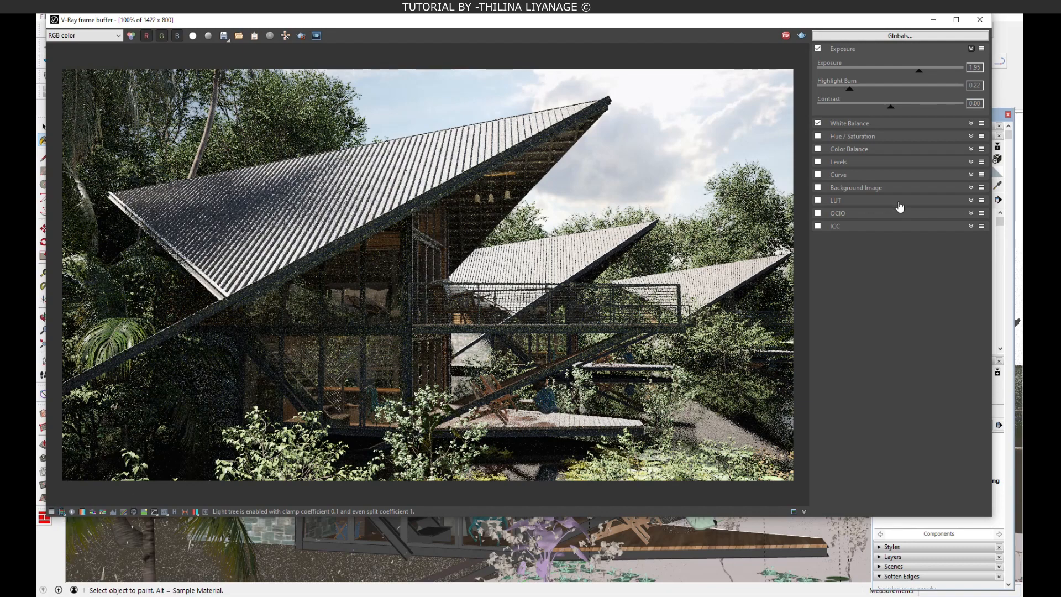
- Fine-tune the White Balance temperature of the render and hide the color corrections
{"action": "left_click", "coordinate": [848, 124]}
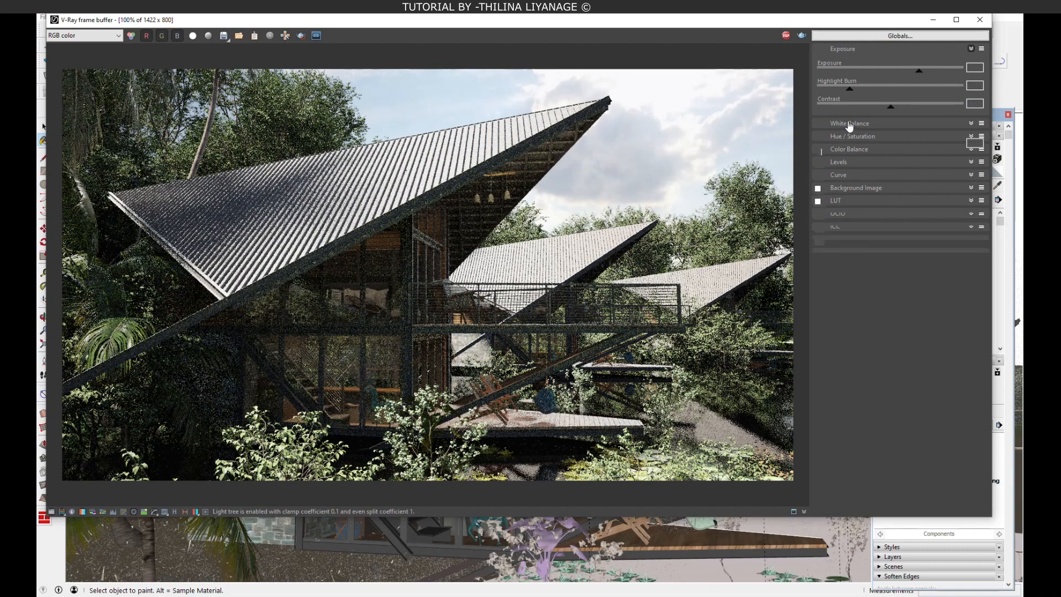
{"action": "mouse_move", "coordinate": [888, 151]}
{"action": "left_mouse_down"}
{"action": "mouse_move", "coordinate": [867, 150]}
{"action": "mouse_move", "coordinate": [905, 151]}
{"action": "mouse_move", "coordinate": [891, 150]}
{"action": "left_mouse_up"}
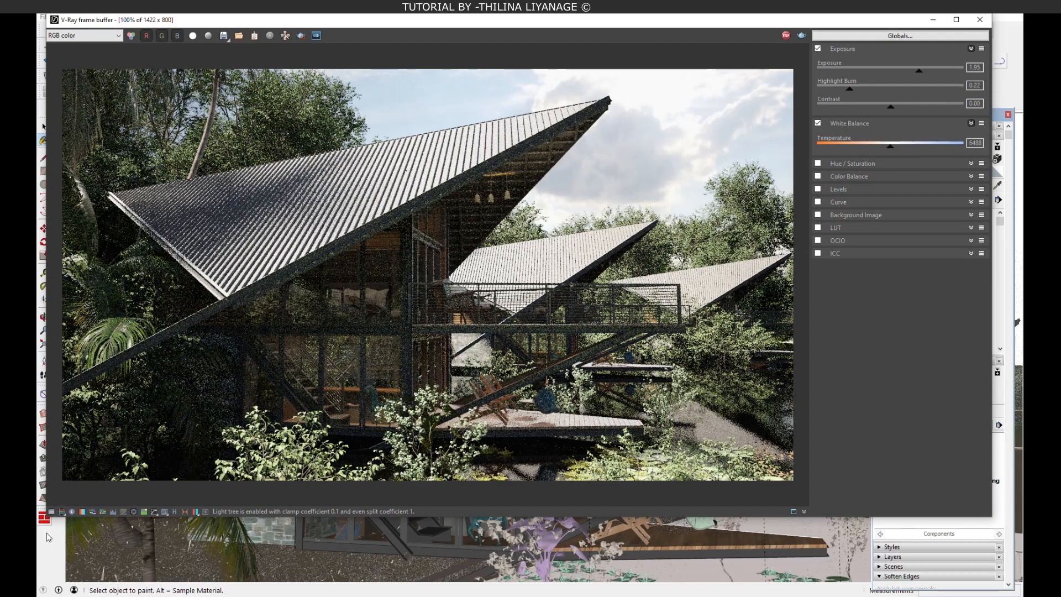
{"action": "left_click", "coordinate": [51, 512]}
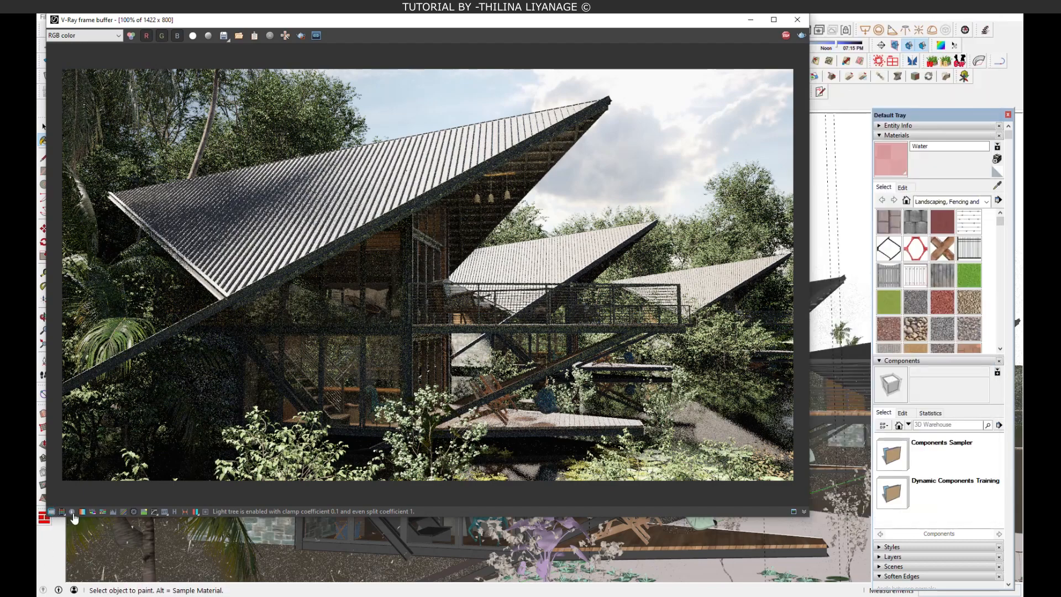
- Move the frame buffer clear of the shadow controls and shift the sun to an earlier time of day
{"action": "mouse_move", "coordinate": [680, 33]}
{"action": "left_mouse_down"}
{"action": "mouse_move", "coordinate": [778, 111]}
{"action": "mouse_move", "coordinate": [788, 98]}
{"action": "left_mouse_up"}
{"action": "left_click", "coordinate": [802, 47]}
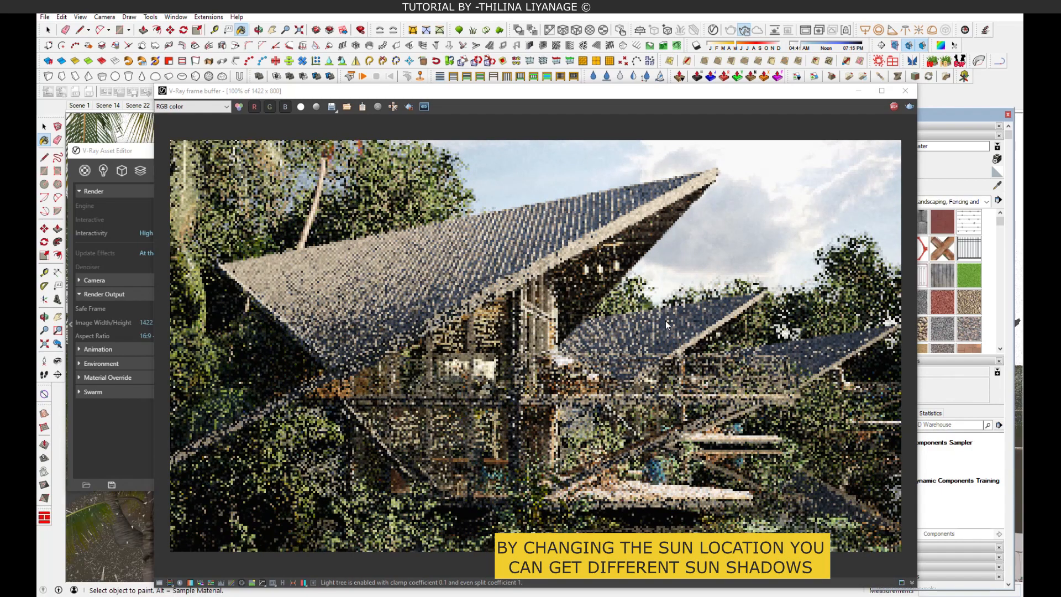
{"action": "left_click_drag", "start_coordinate": [734, 96], "coordinate": [807, 26]}
- Enable the Volumetric Environment in the render parameters and expand its Aerial Perspective settings
{"action": "left_click_drag", "start_coordinate": [201, 155], "coordinate": [206, 154]}
{"action": "left_click", "coordinate": [448, 273]}
{"action": "left_click_drag", "start_coordinate": [353, 154], "coordinate": [125, 197]}
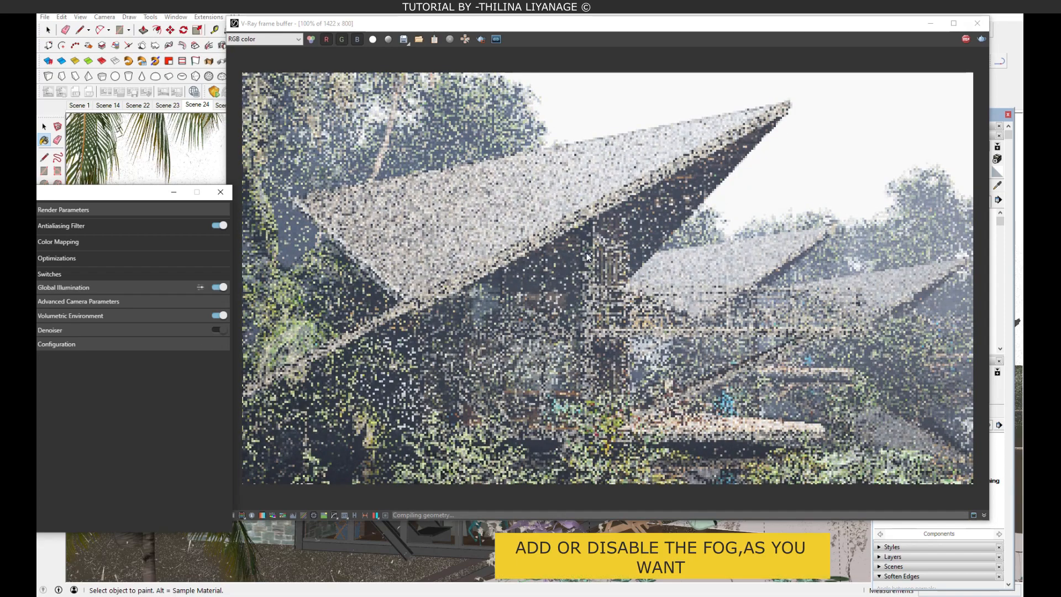
{"action": "left_click_drag", "start_coordinate": [142, 199], "coordinate": [366, 64]}
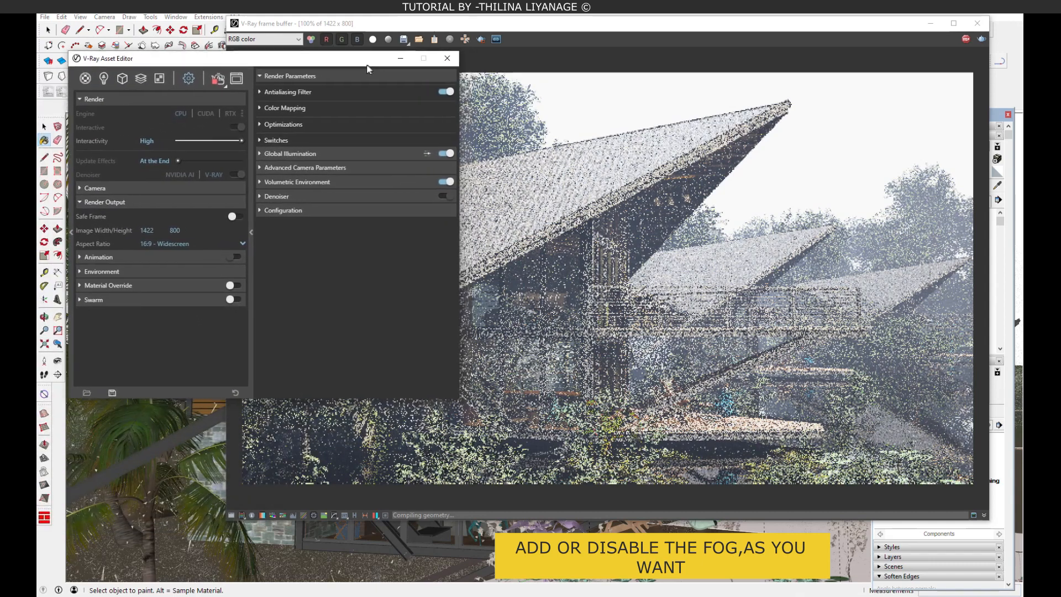
{"action": "left_click", "coordinate": [312, 182]}
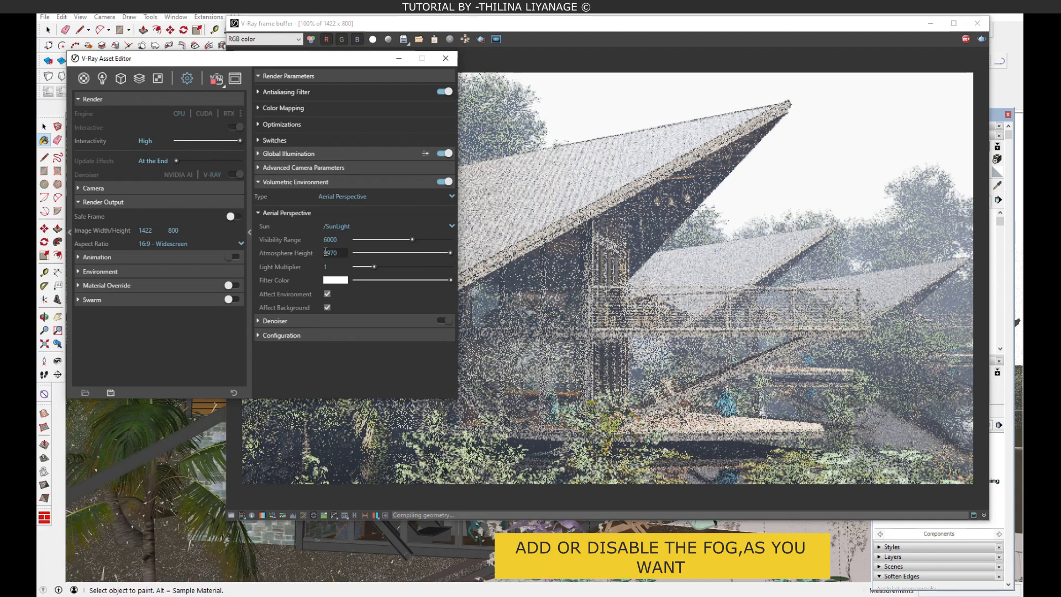
- Try an Aerial Perspective atmosphere height of 109970 and return it to 9970
{"action": "key", "text": "Return"}
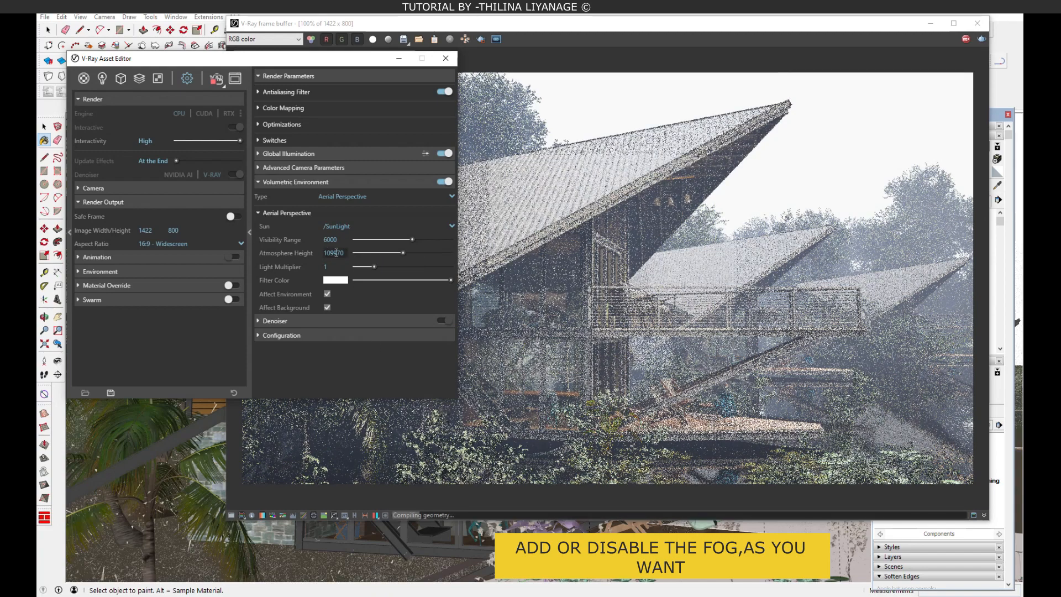
{"action": "left_click_drag", "start_coordinate": [332, 252], "coordinate": [320, 255]}
{"action": "key", "text": "BackSpace"}
{"action": "key", "text": "Return"}
- Set the Aerial Perspective visibility range to 216000 to thin out the fog
{"action": "left_click", "coordinate": [325, 239]}
{"action": "type", "text": "21"}
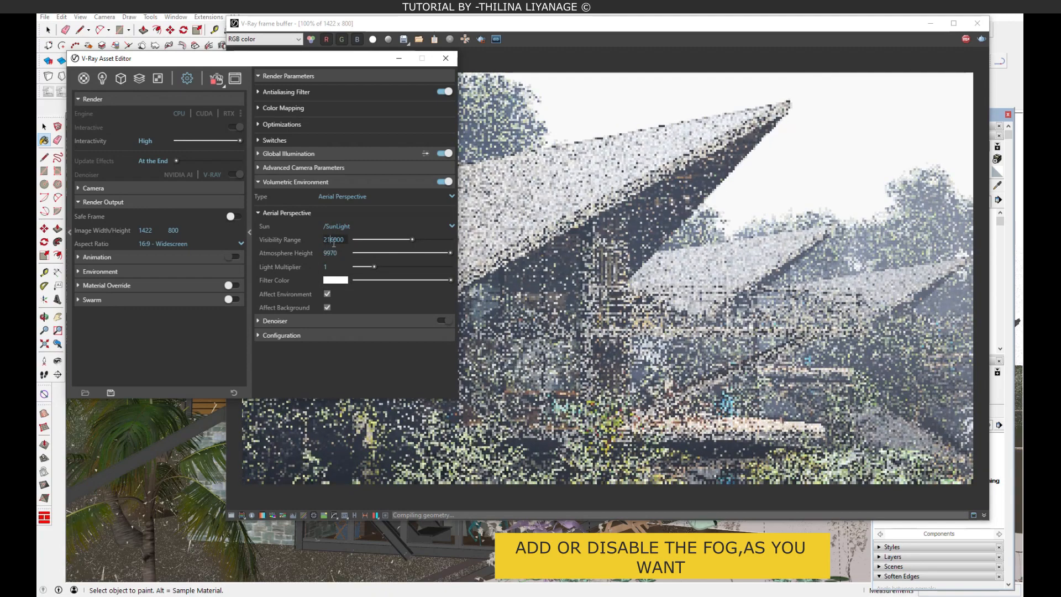
{"action": "key", "text": "Return"}
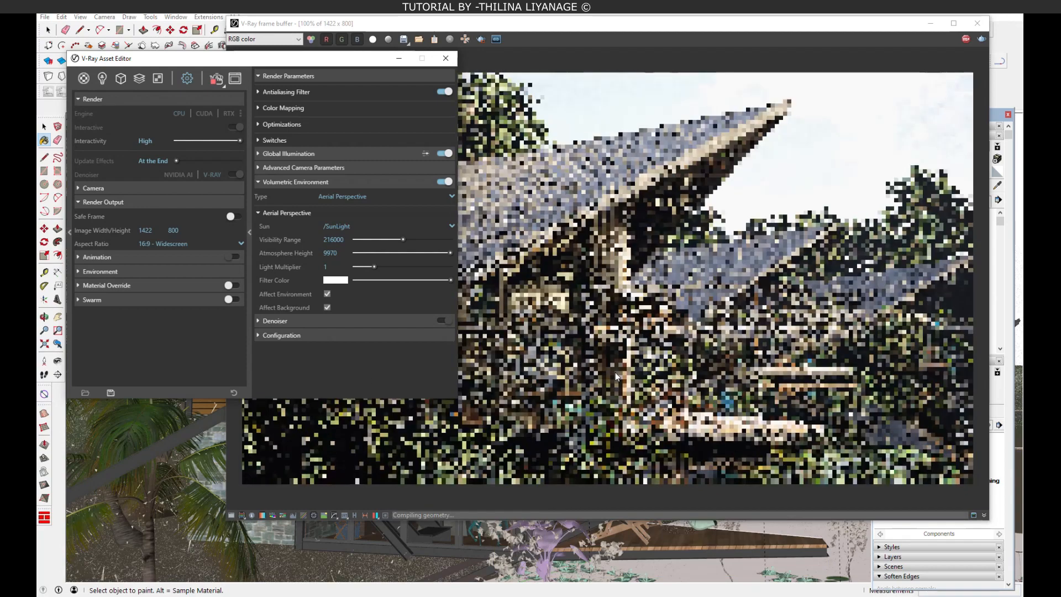
- Inspect the fog in the frame buffer's full render and bring the V-Ray Asset Editor back to the front
{"action": "left_click_drag", "start_coordinate": [634, 26], "coordinate": [636, 25]}
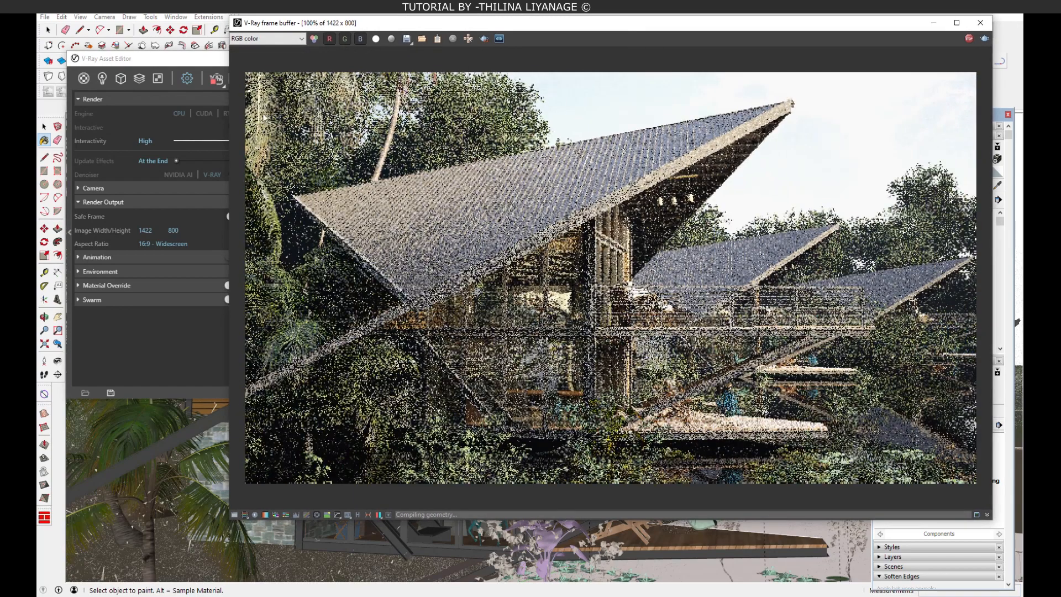
{"action": "left_click", "coordinate": [208, 60]}
{"action": "left_click_drag", "start_coordinate": [208, 60], "coordinate": [205, 69]}
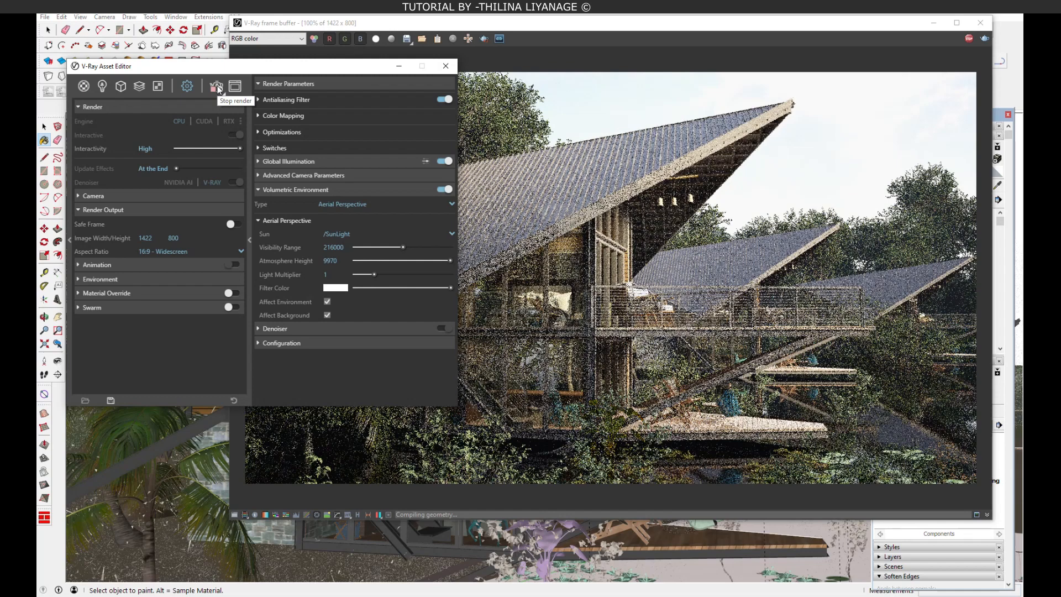
- Stop the running interactive render and minimise the V-Ray frame buffer
{"action": "left_click_drag", "start_coordinate": [695, 29], "coordinate": [681, 30]}
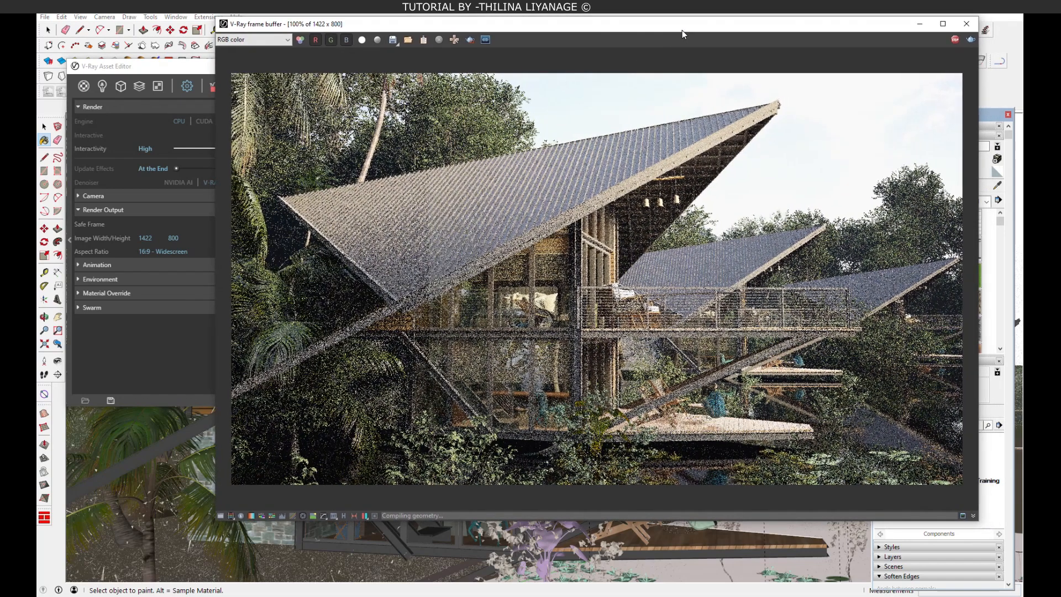
{"action": "left_click", "coordinate": [954, 40]}
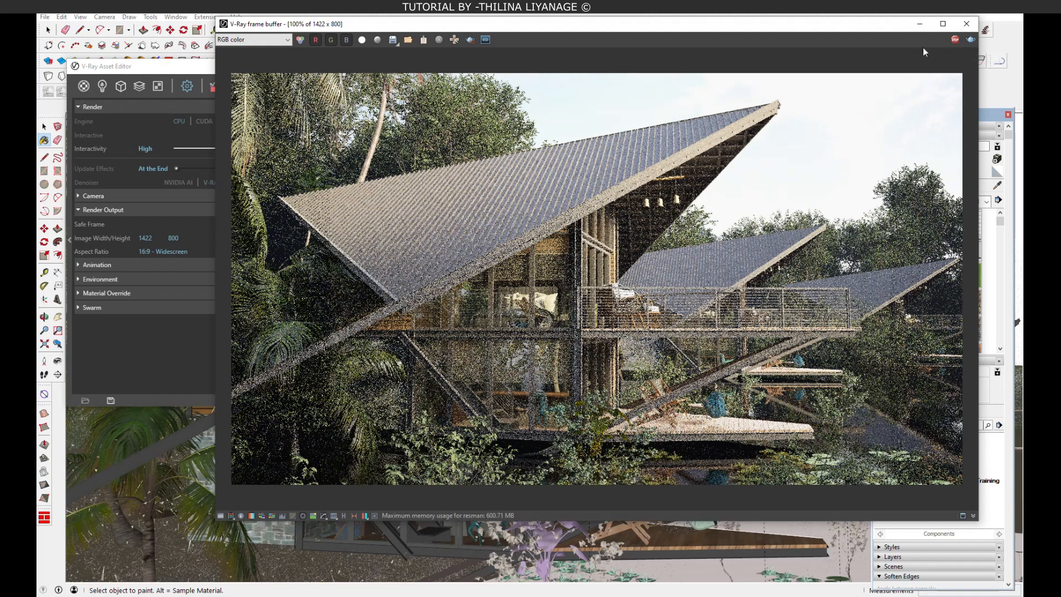
{"action": "left_click", "coordinate": [919, 24]}
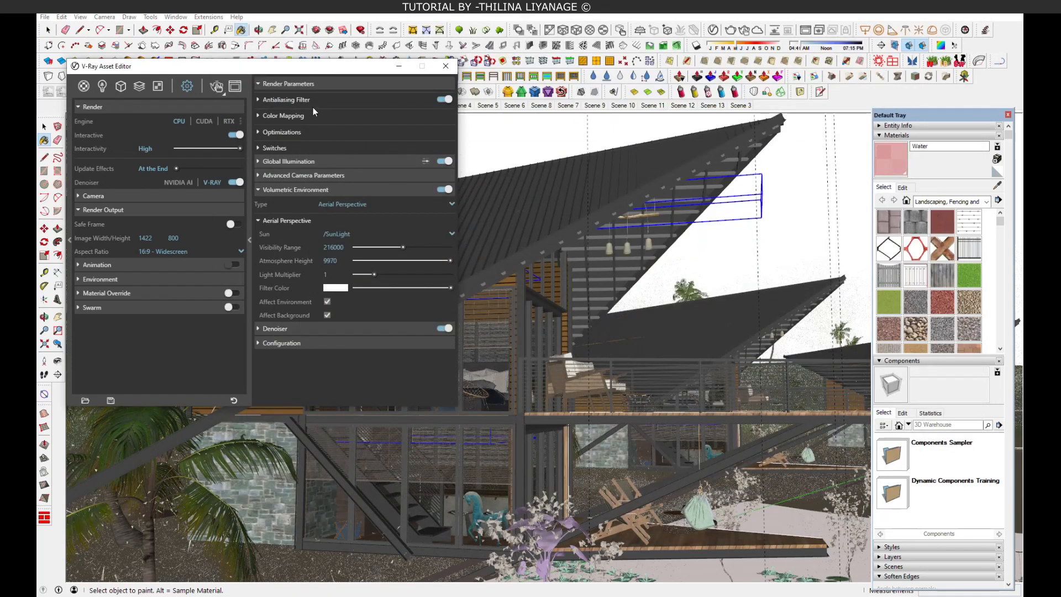
- Switch the render engine to CUDA, disable the Volumetric Environment and expand the Antialiasing Filter settings in the enlarged Asset Editor
{"action": "left_click_drag", "start_coordinate": [304, 71], "coordinate": [400, 84]}
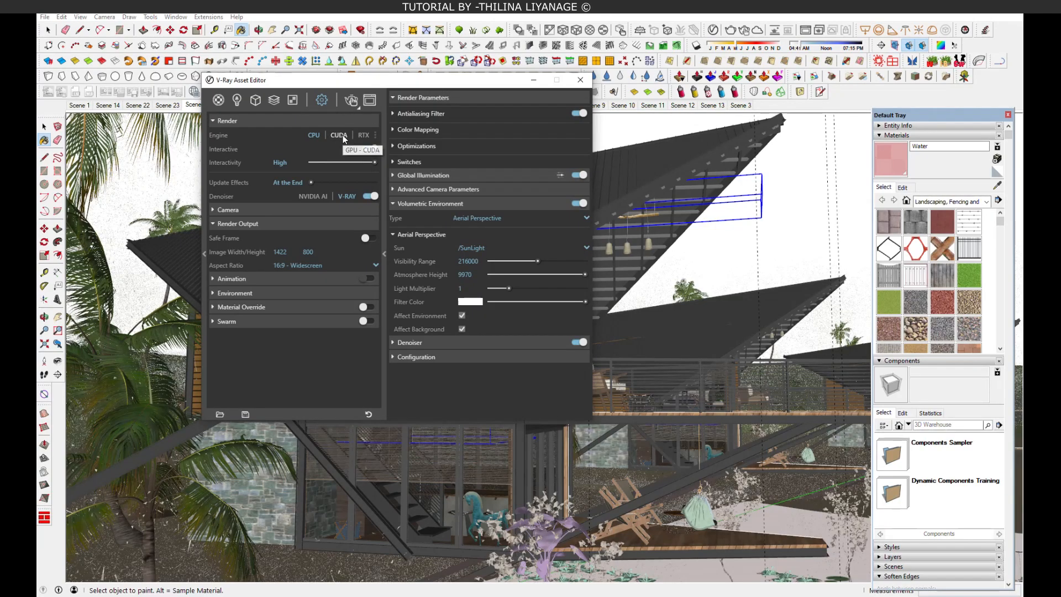
{"action": "left_click", "coordinate": [343, 134]}
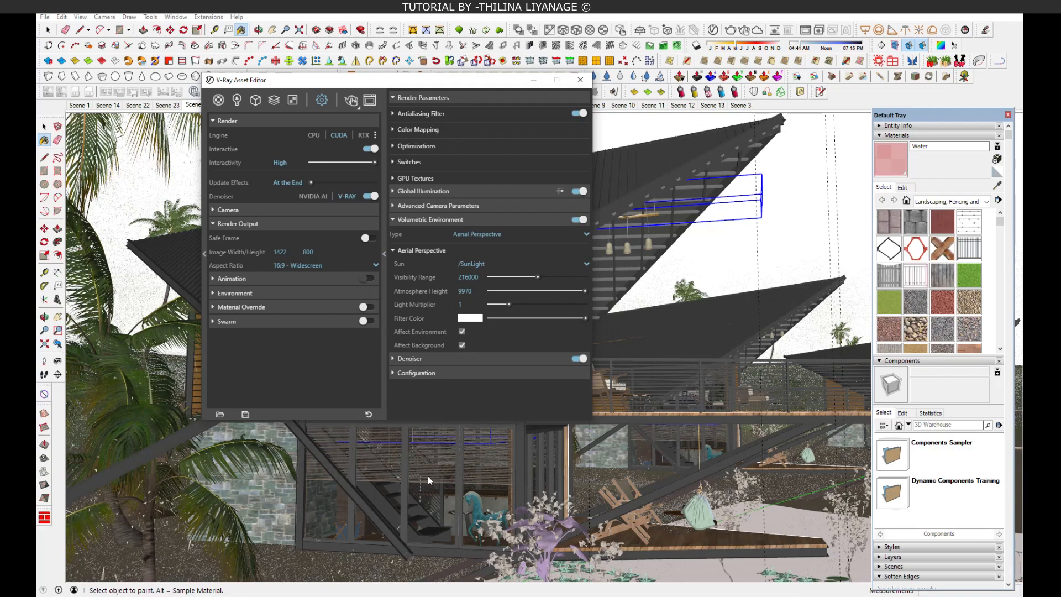
{"action": "left_click_drag", "start_coordinate": [436, 421], "coordinate": [410, 545]}
{"action": "left_click", "coordinate": [579, 220]}
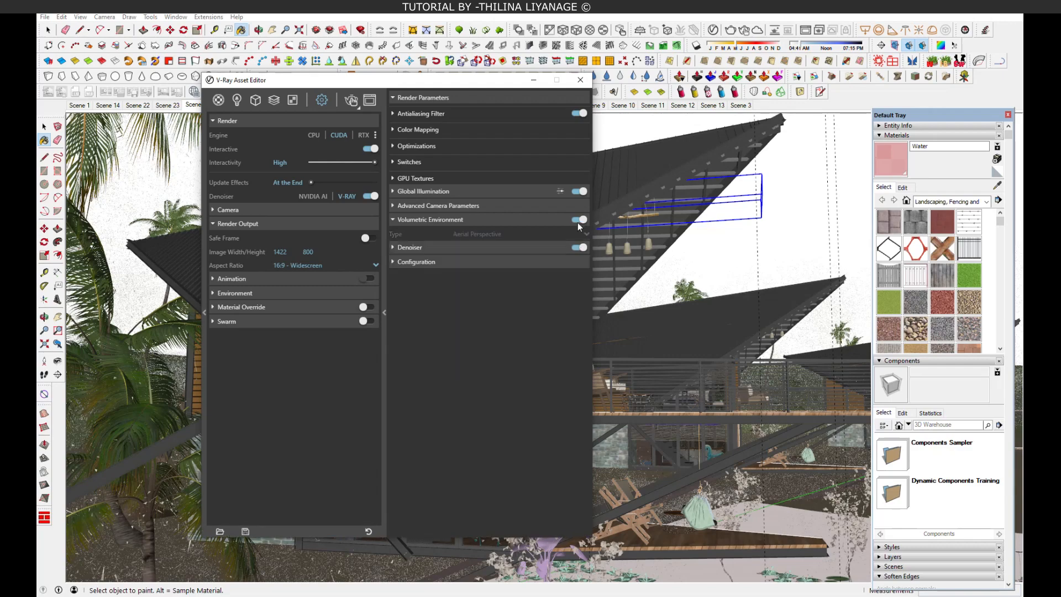
{"action": "left_click", "coordinate": [423, 115]}
{"action": "left_click", "coordinate": [422, 98]}
{"action": "left_click", "coordinate": [422, 97]}
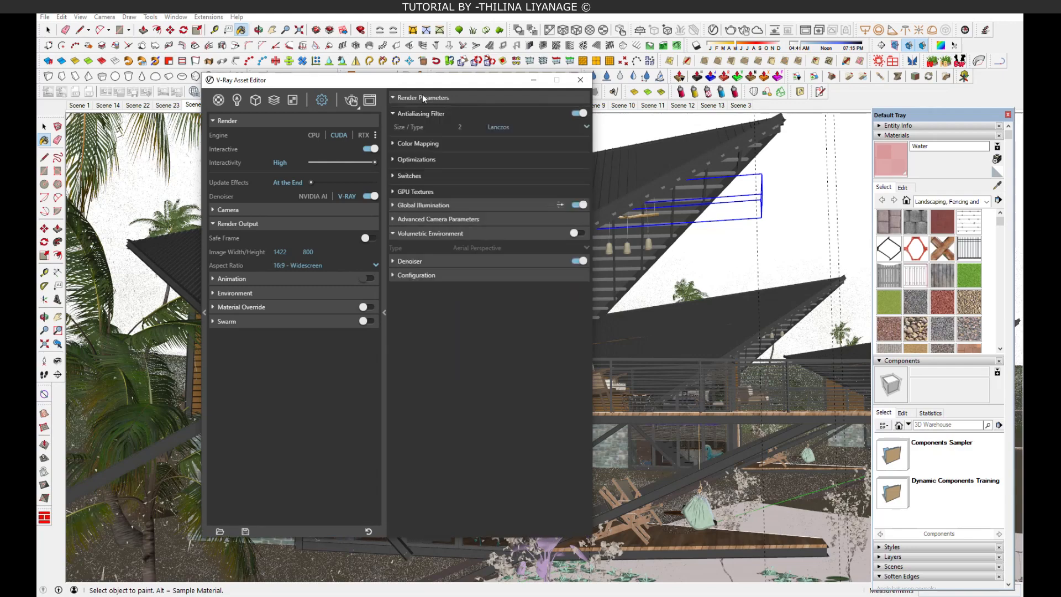
- Turn off interactive rendering and expand the Color Mapping, Optimizations and Global Illumination settings
{"action": "left_click", "coordinate": [371, 148]}
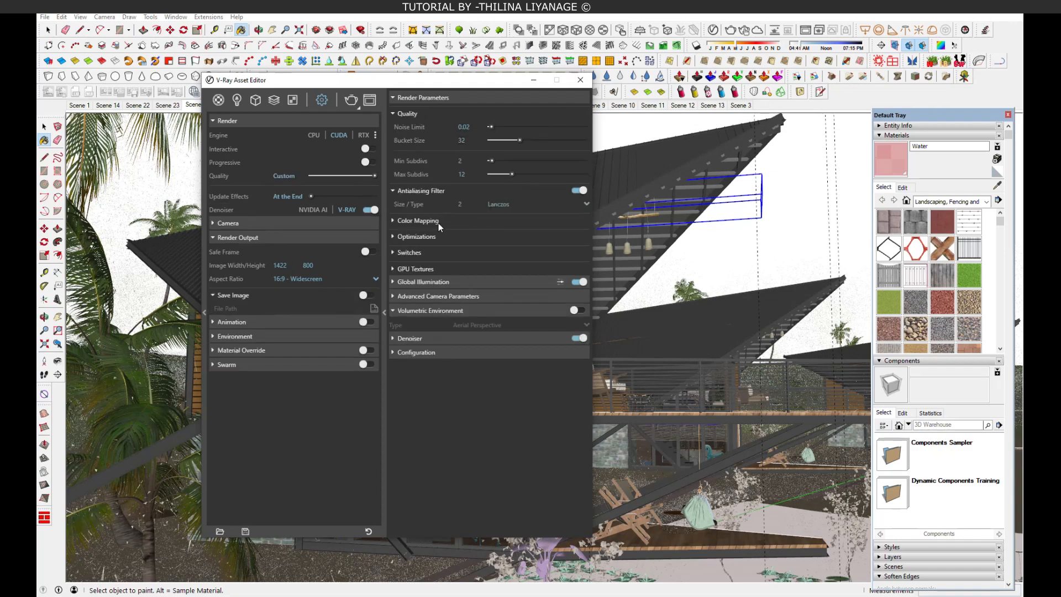
{"action": "left_click", "coordinate": [418, 220]}
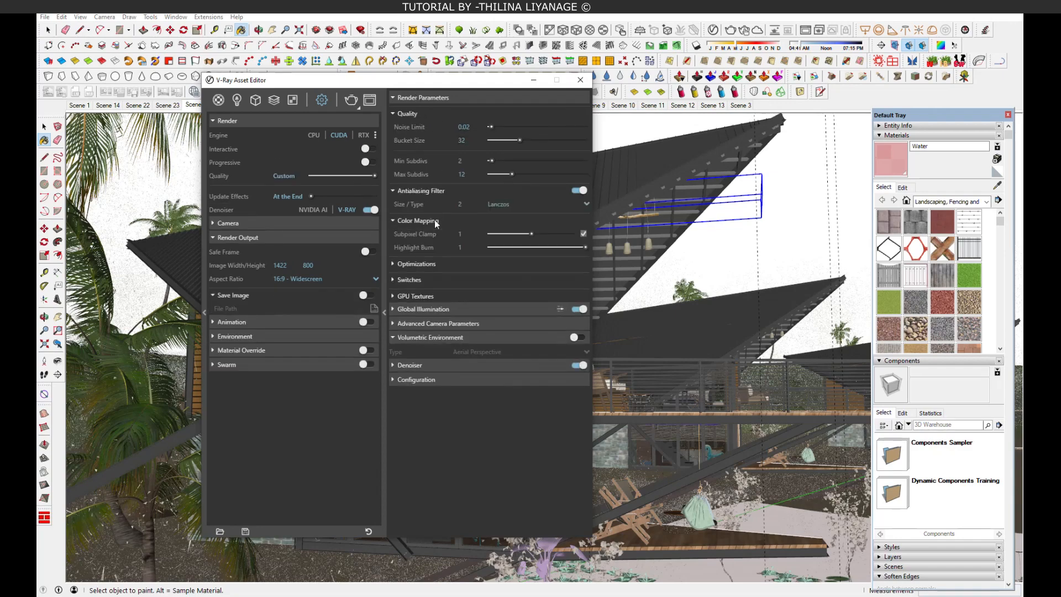
{"action": "left_click", "coordinate": [415, 264]}
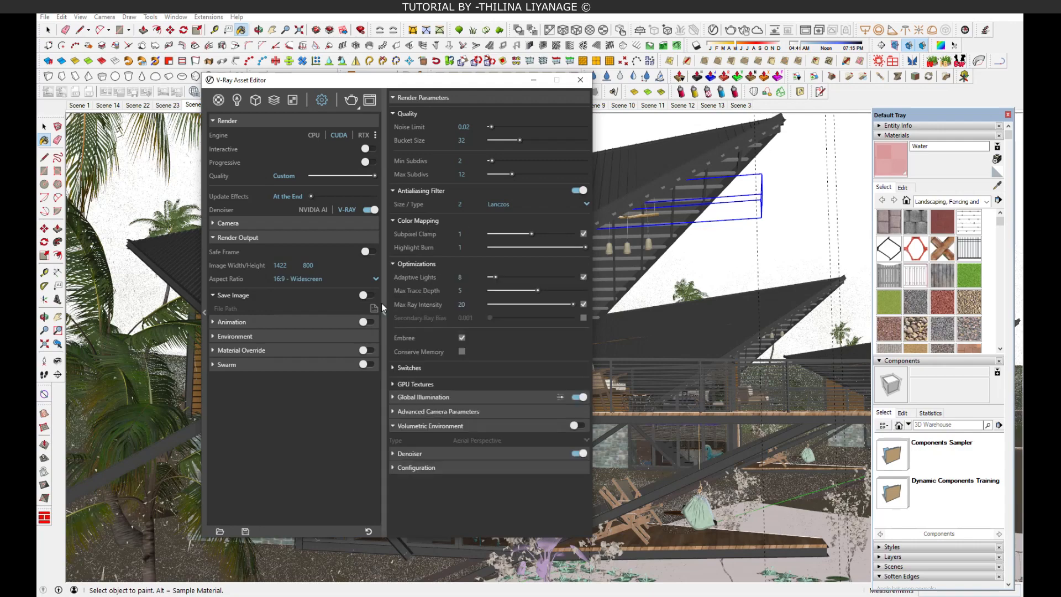
{"action": "left_click", "coordinate": [419, 397]}
{"action": "scroll", "coordinate": [434, 334], "scroll_direction": "down", "scroll_amount": 2}
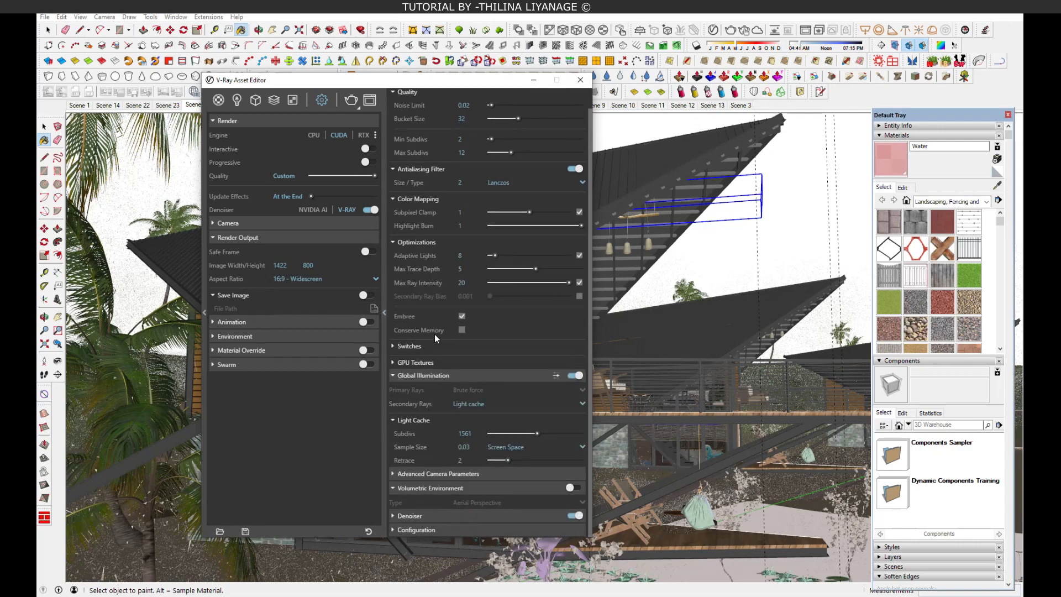
- Switch the render engine back to CPU and enlarge the Asset Editor to show more of the render parameters
{"action": "left_click", "coordinate": [339, 136]}
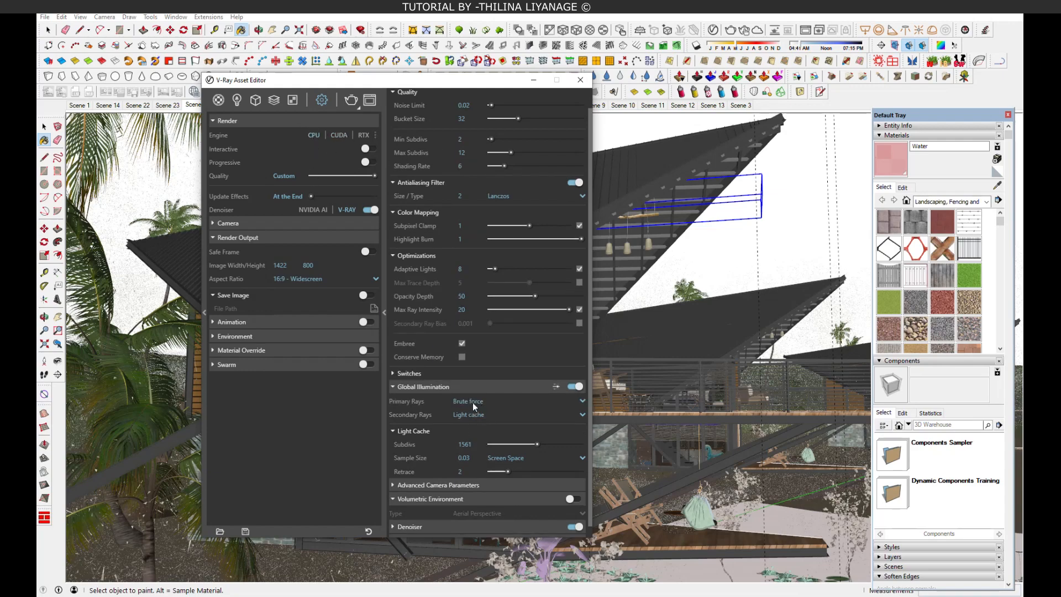
{"action": "scroll", "coordinate": [466, 383], "scroll_direction": "down", "scroll_amount": 1}
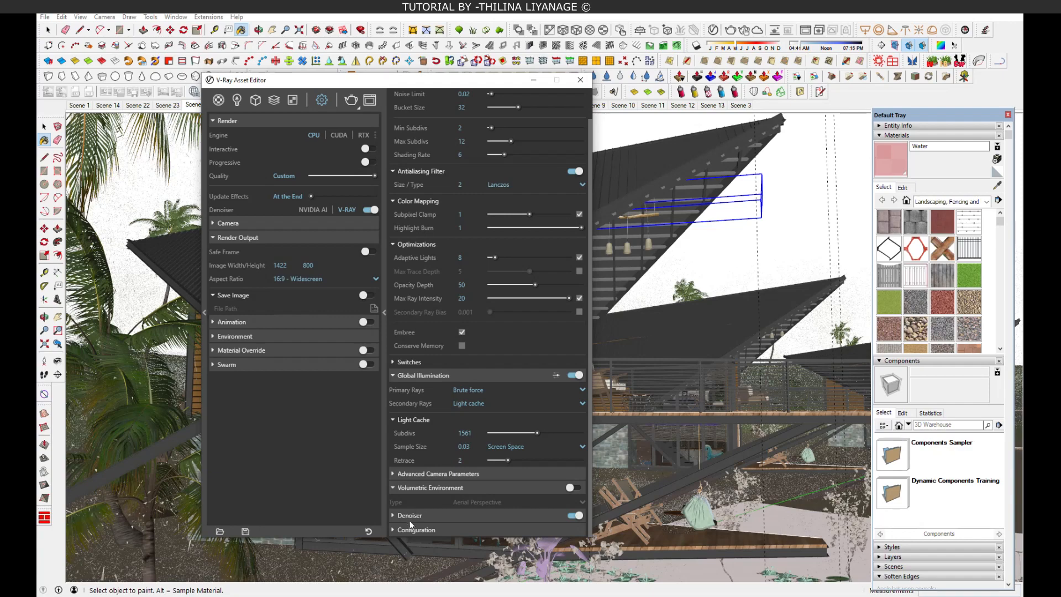
{"action": "left_click_drag", "start_coordinate": [409, 537], "coordinate": [403, 561]}
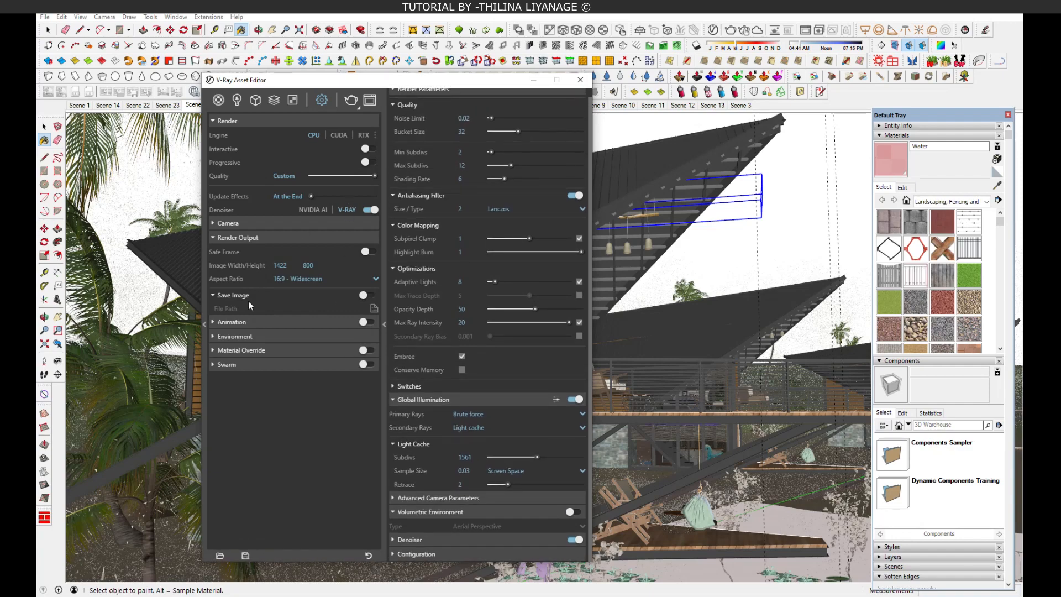
- Expand the camera's Depth of Field settings and pick a new focus point in the scene
{"action": "left_click", "coordinate": [224, 222]}
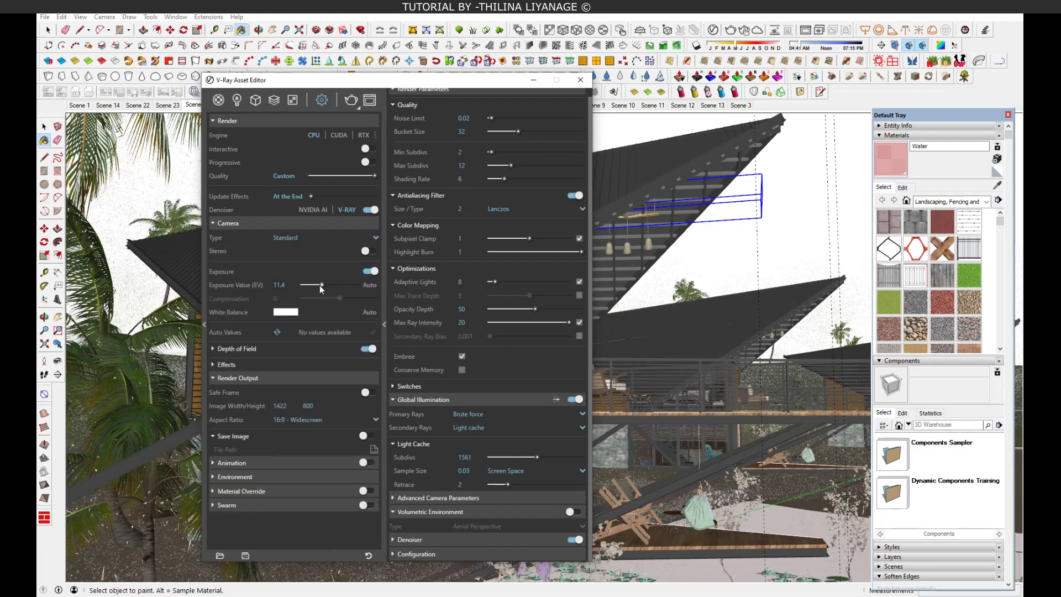
{"action": "left_click", "coordinate": [244, 349]}
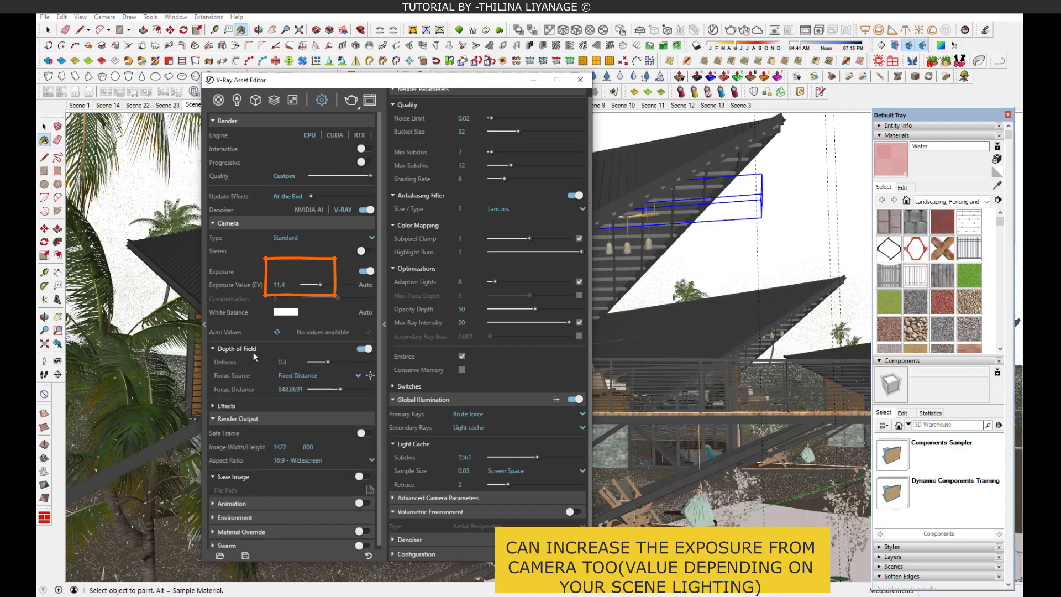
{"action": "left_click", "coordinate": [370, 375]}
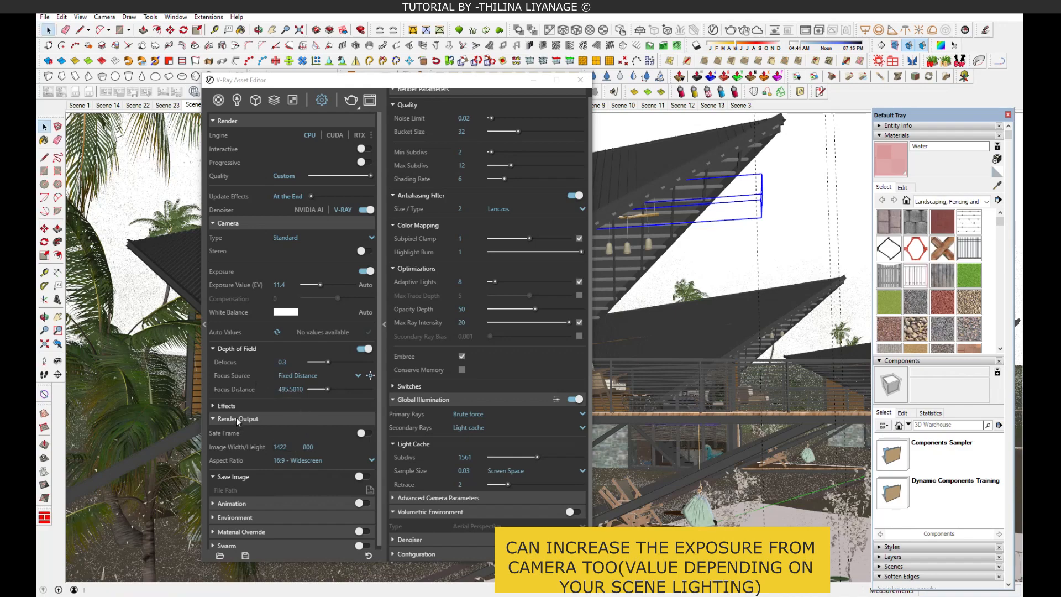
- Set the render output image width to 2500 with the 16:9 widescreen aspect ratio
{"action": "left_click", "coordinate": [243, 446]}
{"action": "type", "text": "2500"}
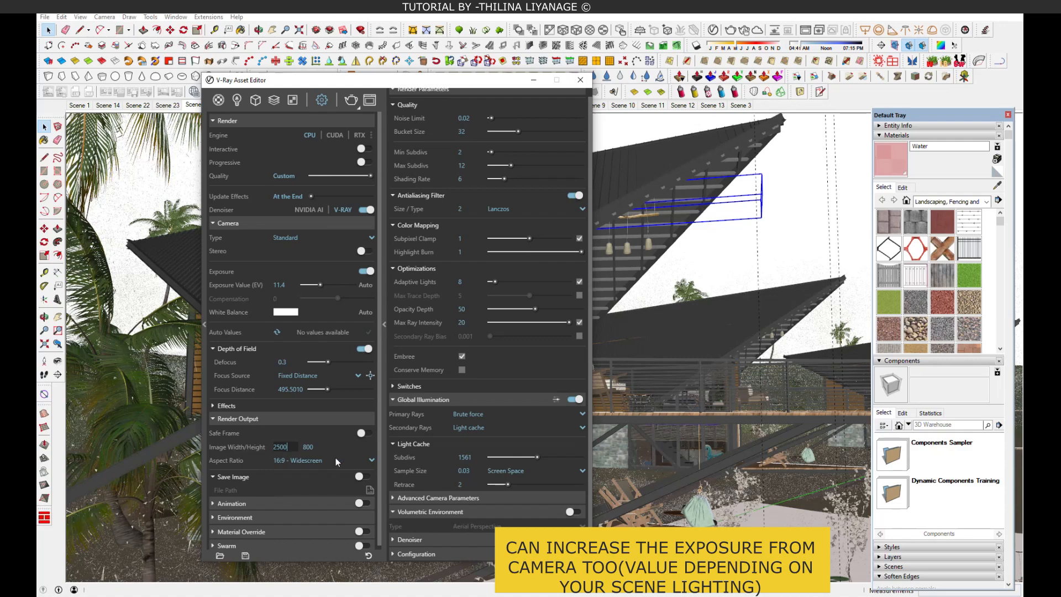
{"action": "key", "text": "Return"}
{"action": "scroll", "coordinate": [316, 437], "scroll_direction": "down", "scroll_amount": 1}
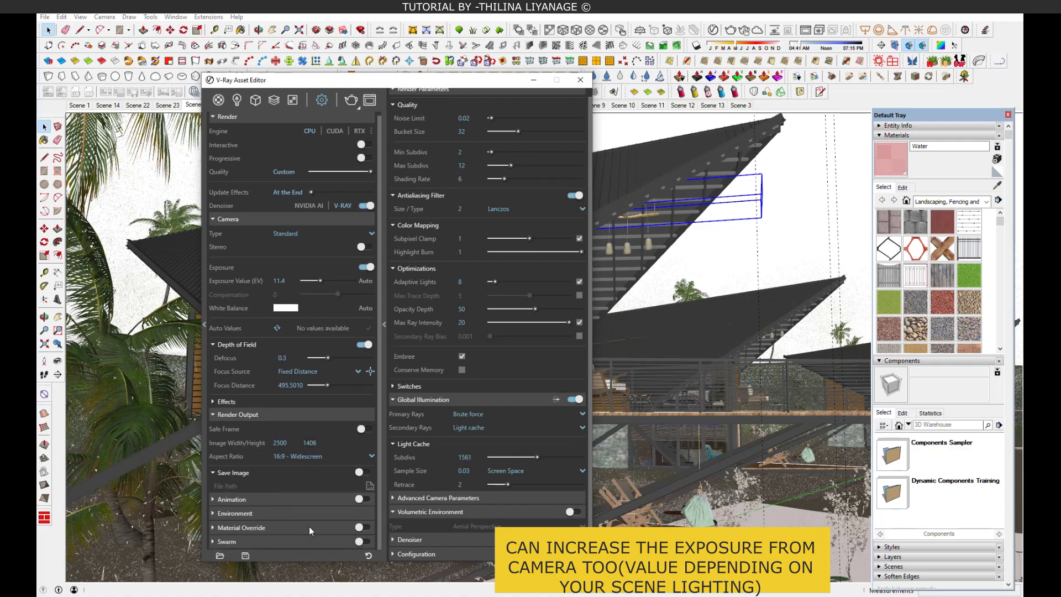
{"action": "left_click", "coordinate": [351, 100]}
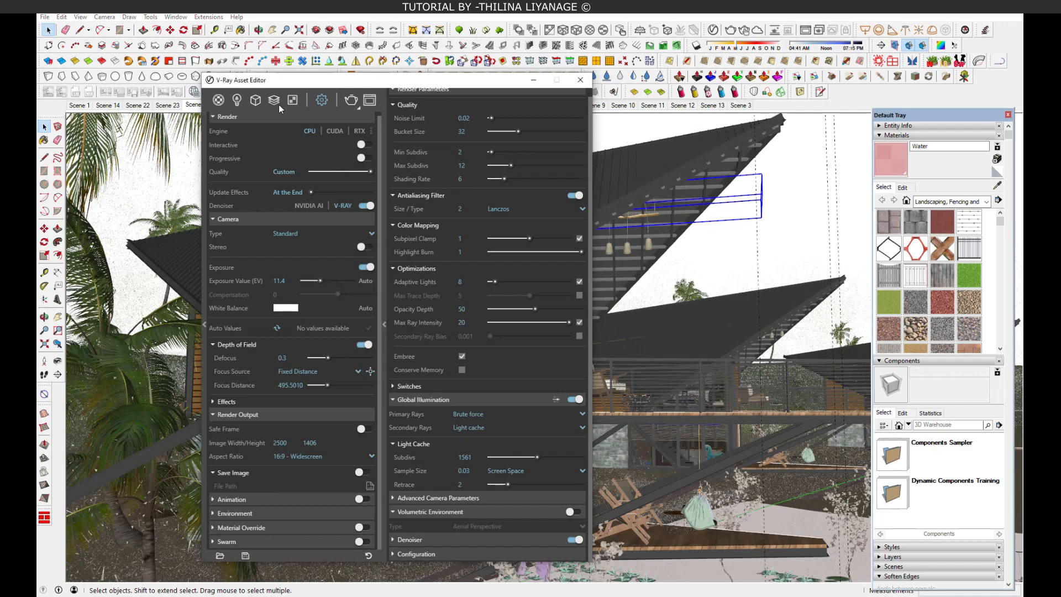
{"action": "left_click", "coordinate": [289, 84]}
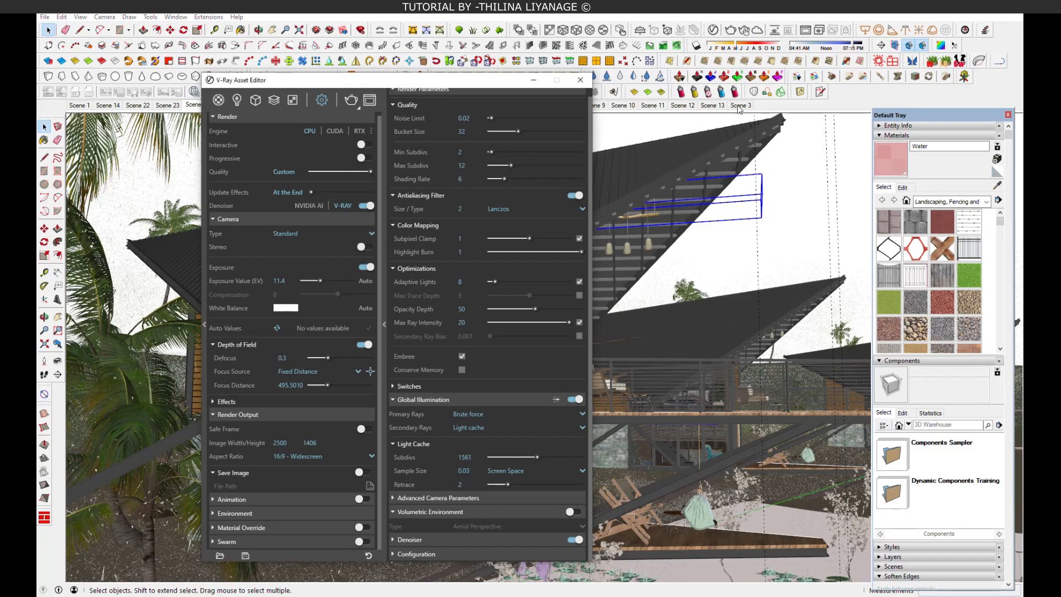